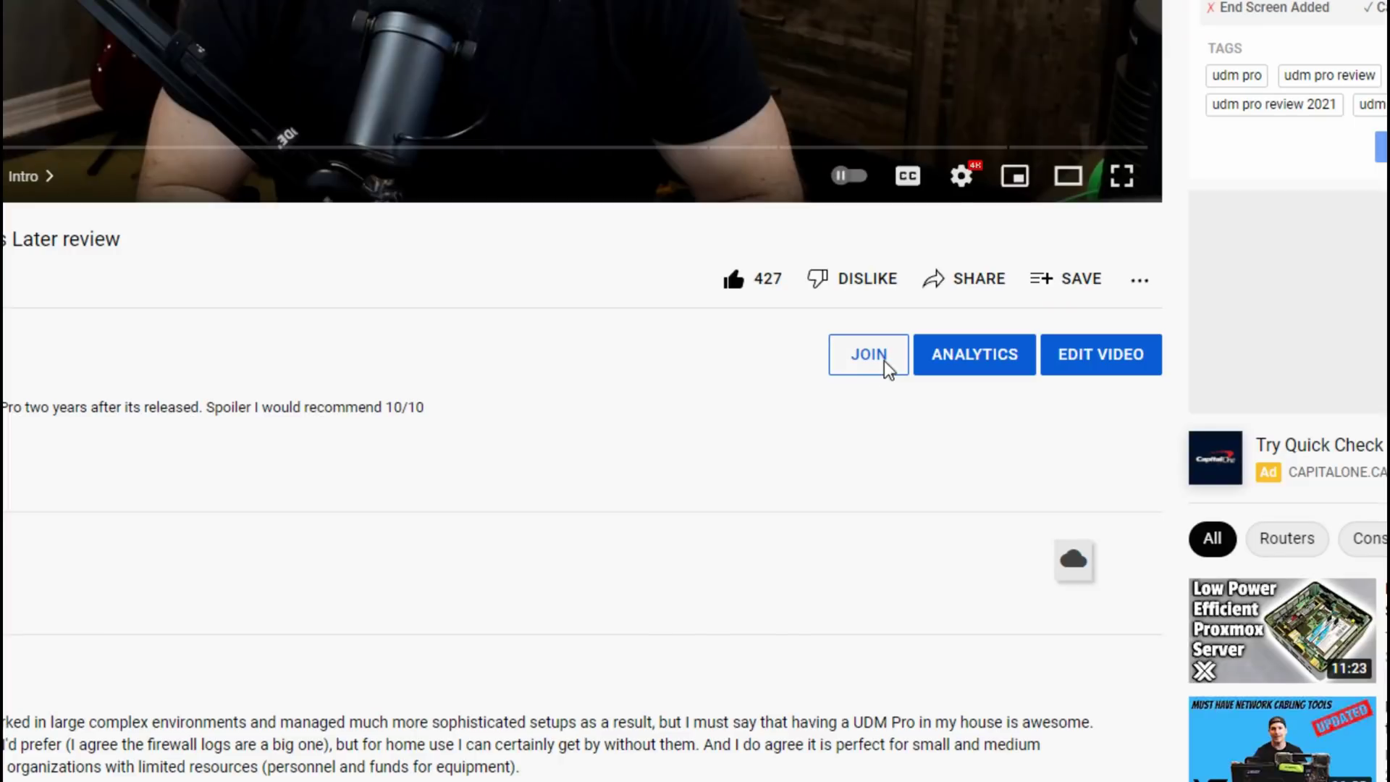
Open the Phone Touch Max product page and scroll to its $129 price and Sold Out status.
left_click(884, 360)
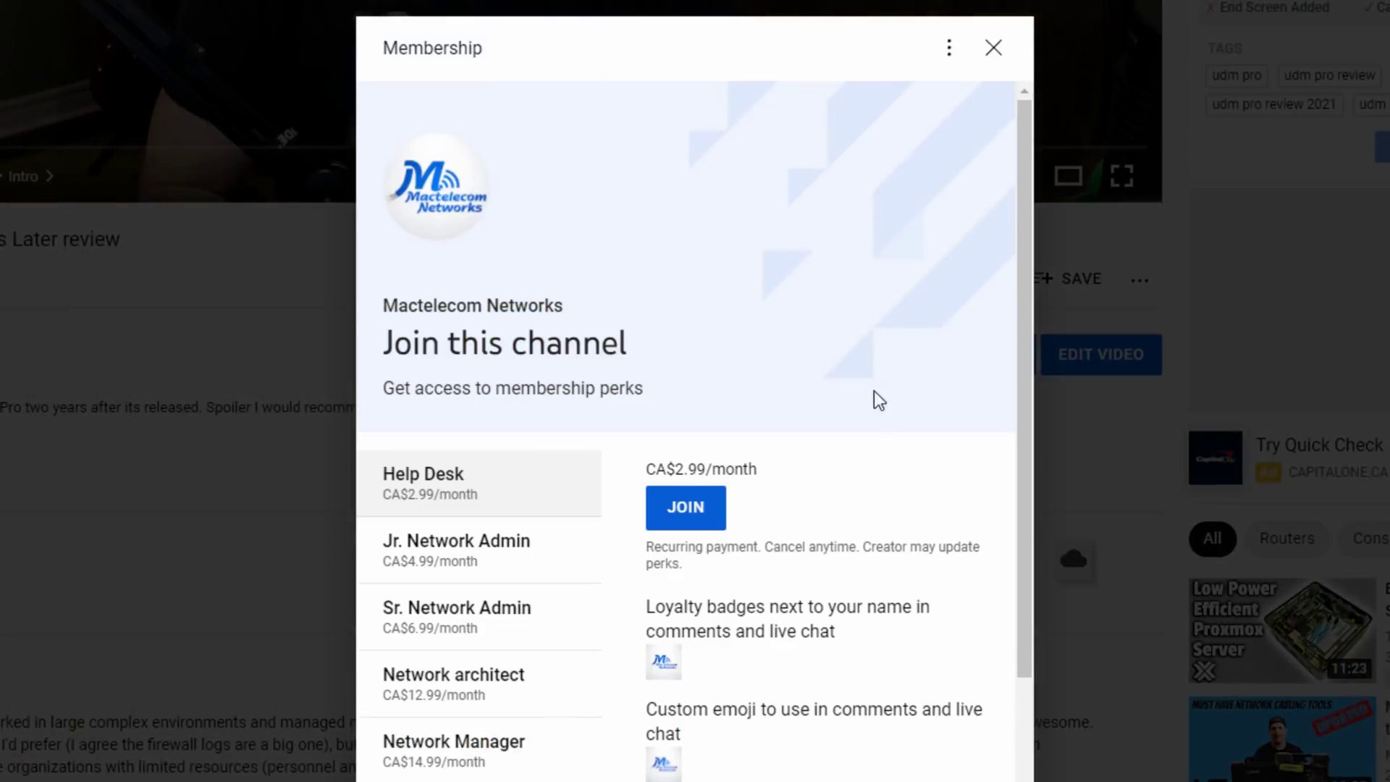
scroll(745, 434, "down", 1)
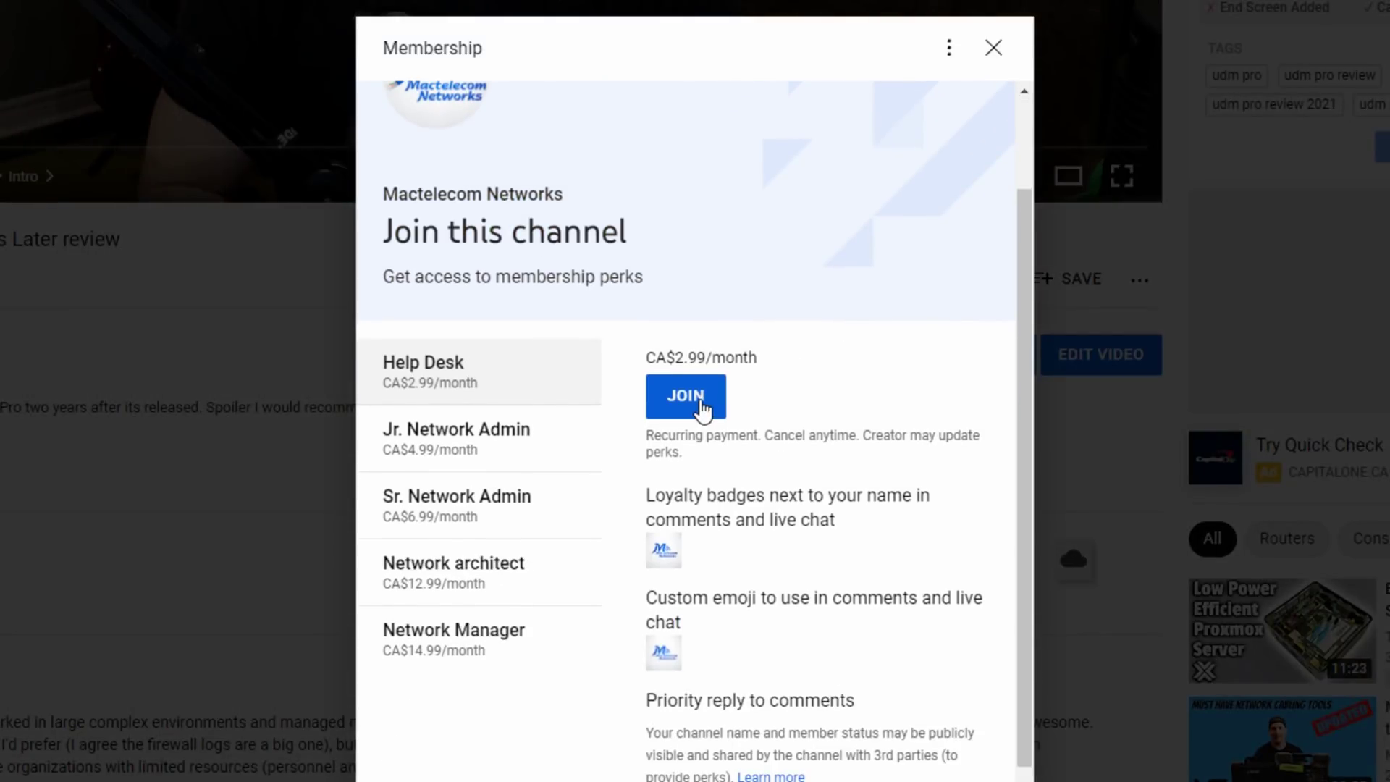
left_click(440, 444)
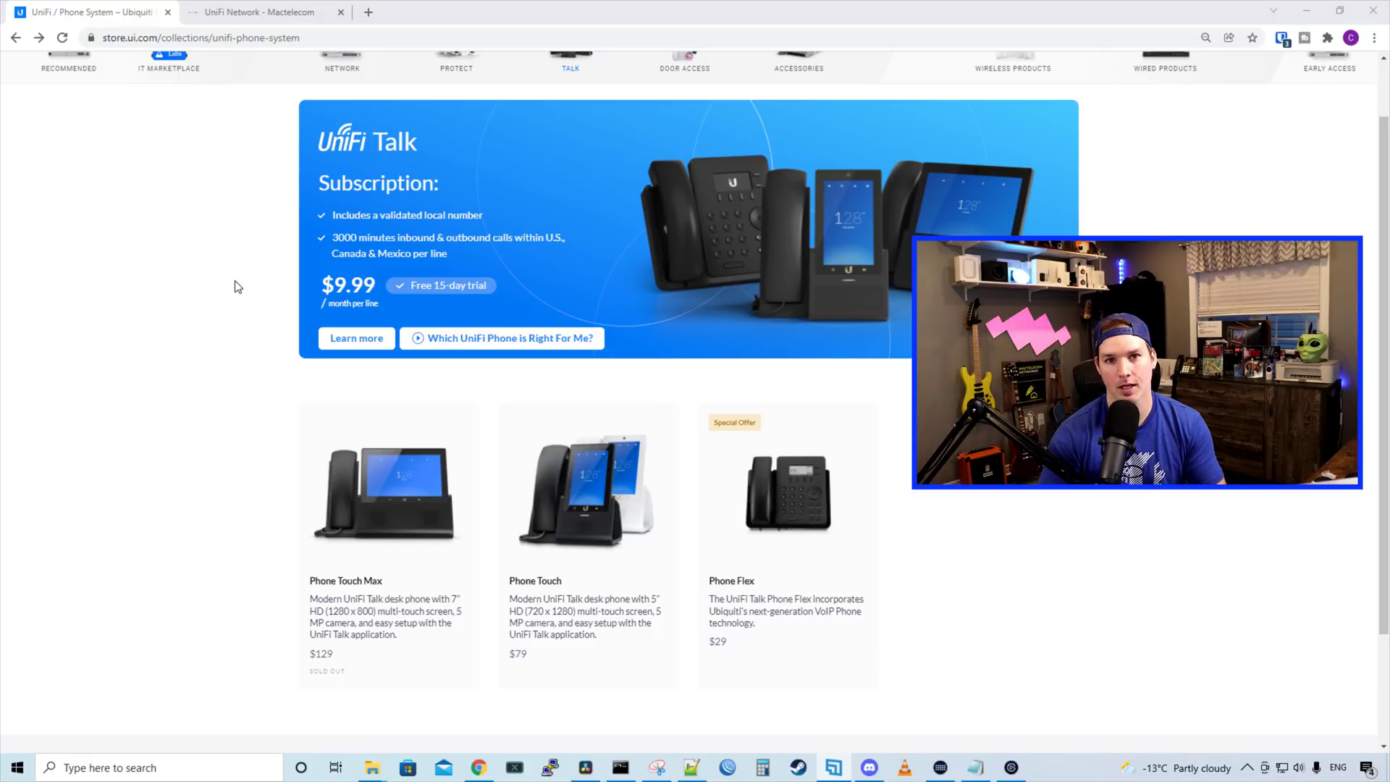
scroll(237, 287, "down", 1)
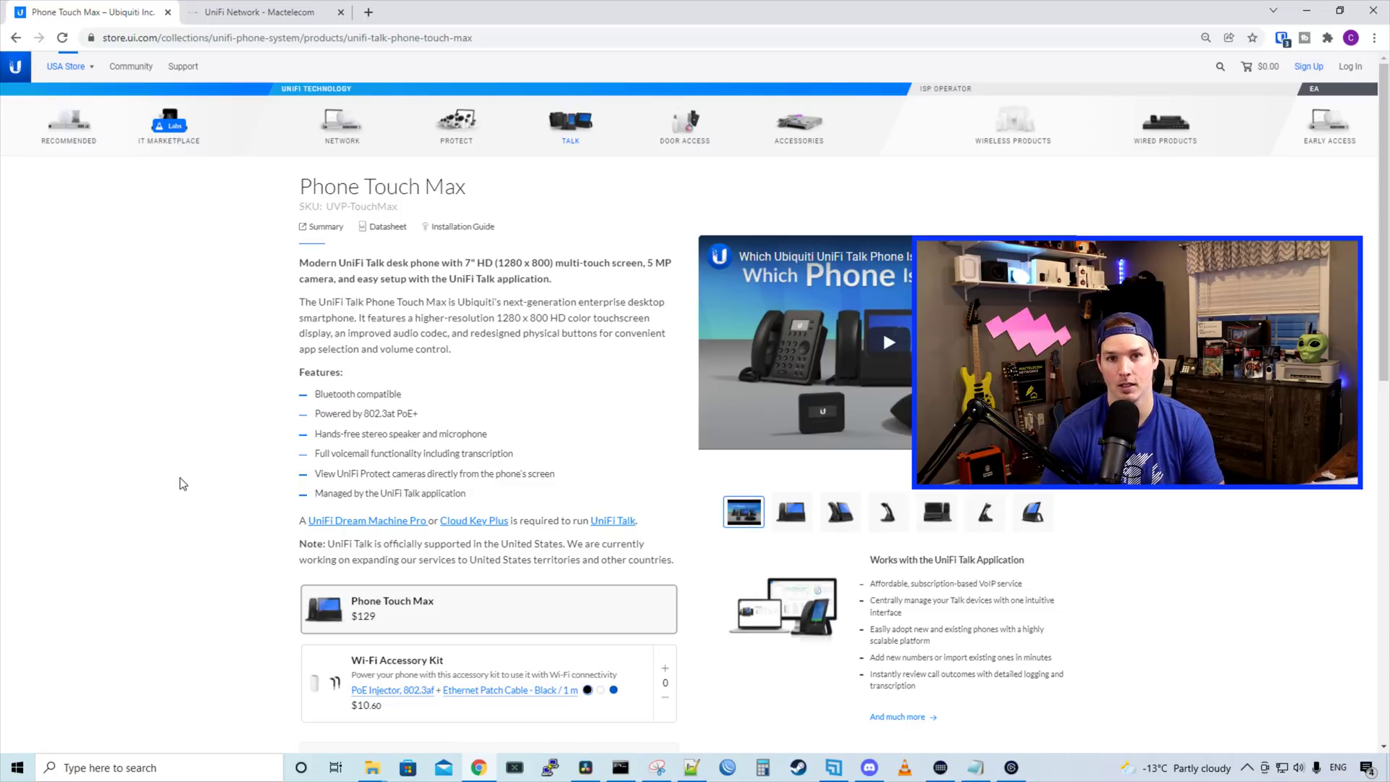
scroll(183, 484, "down", 1)
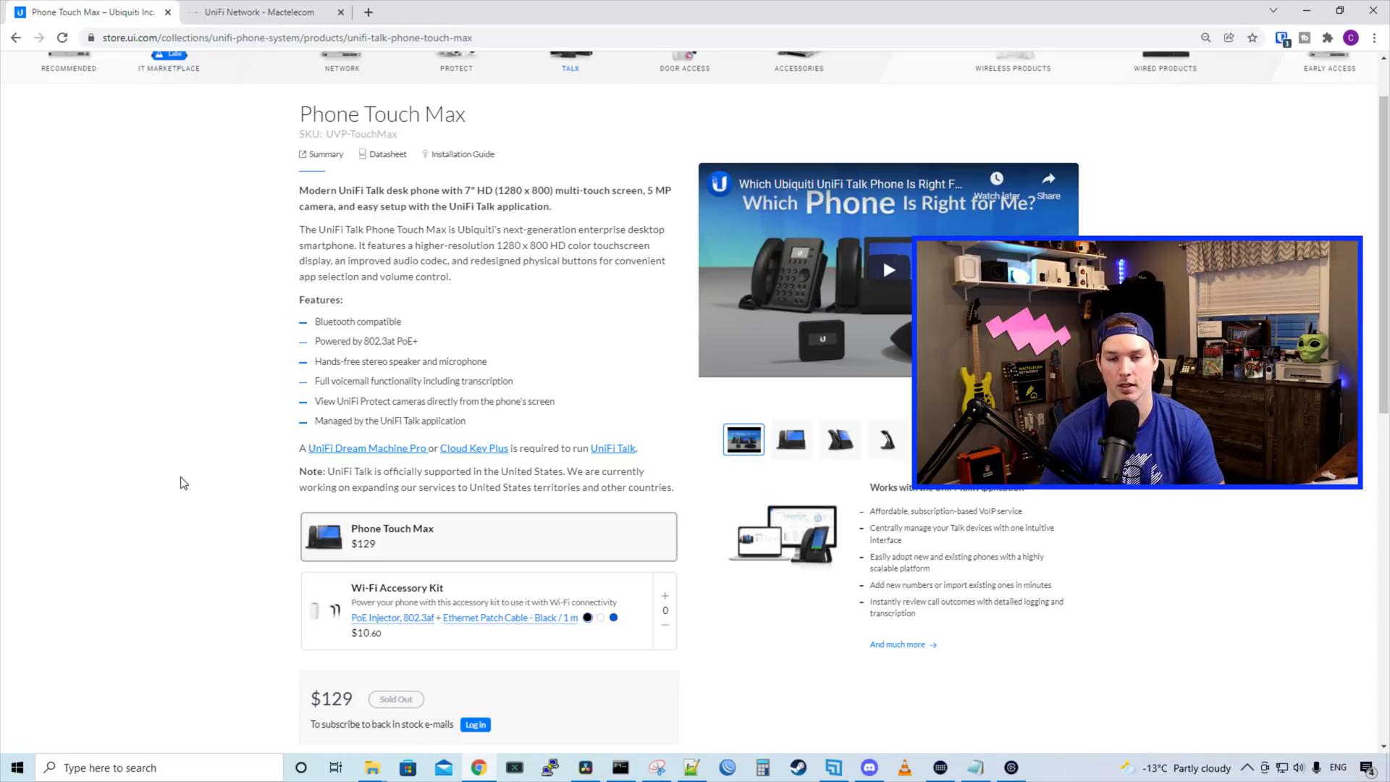
Go back to the Phone Touch product page, in stock at $79 in White or Black.
key("alt+Left")
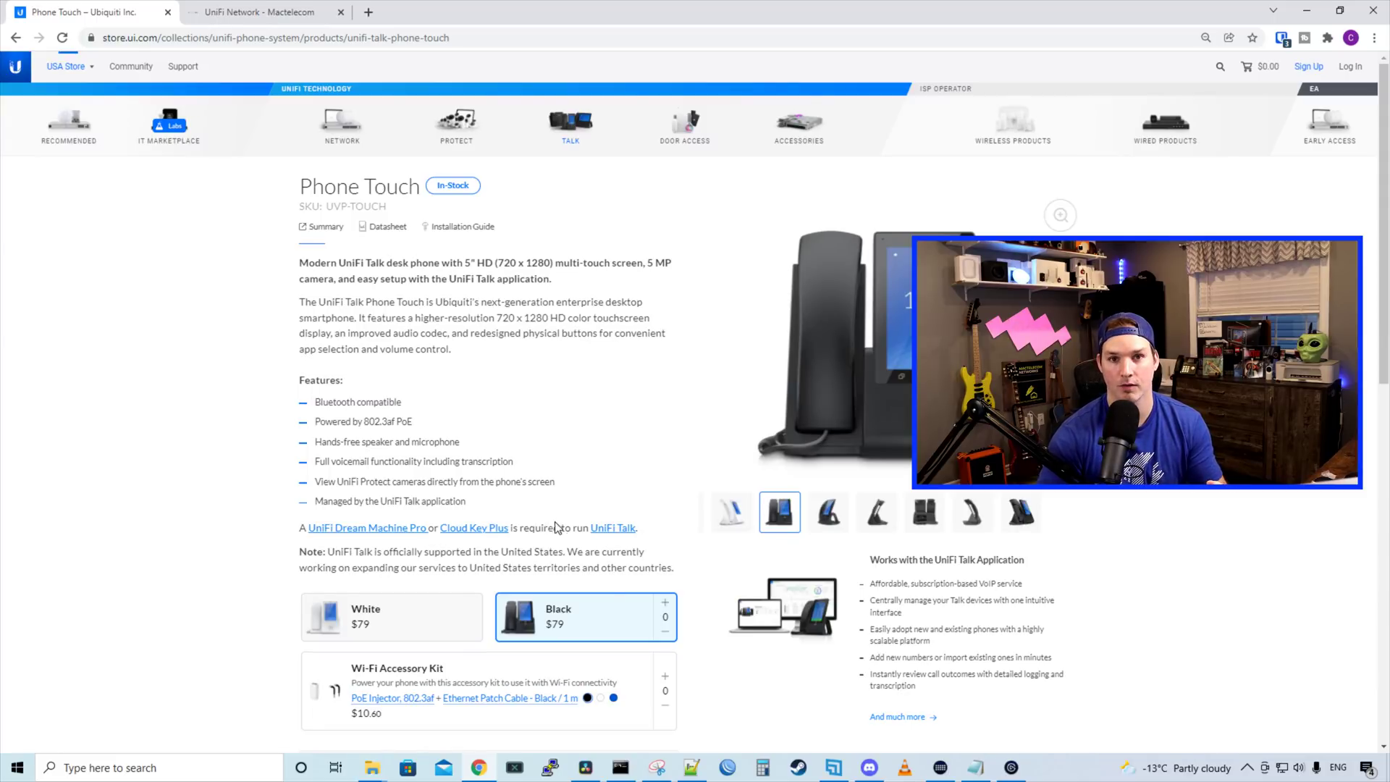
Choose the white Phone Touch variant, then switch to the UniFi OS console.
left_click(432, 638)
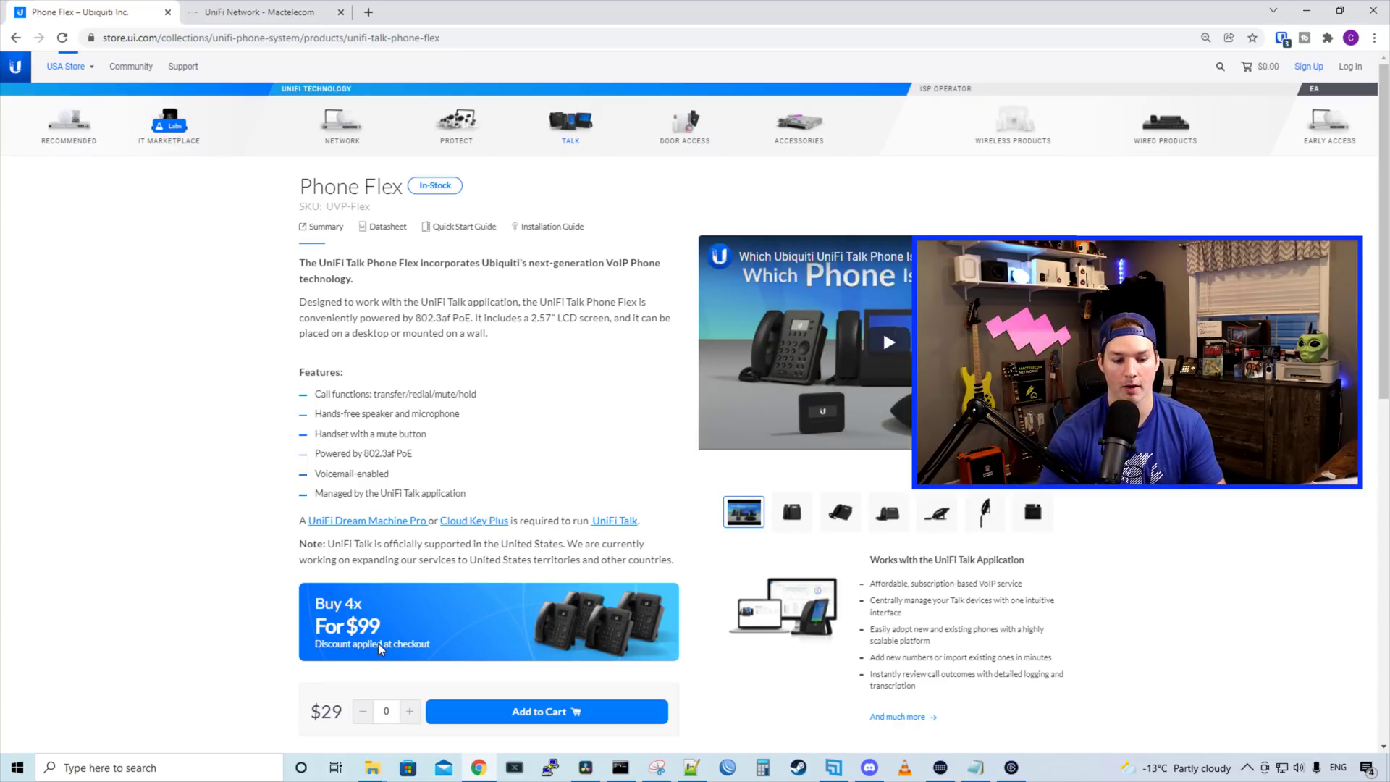
key("ctrl+Tab")
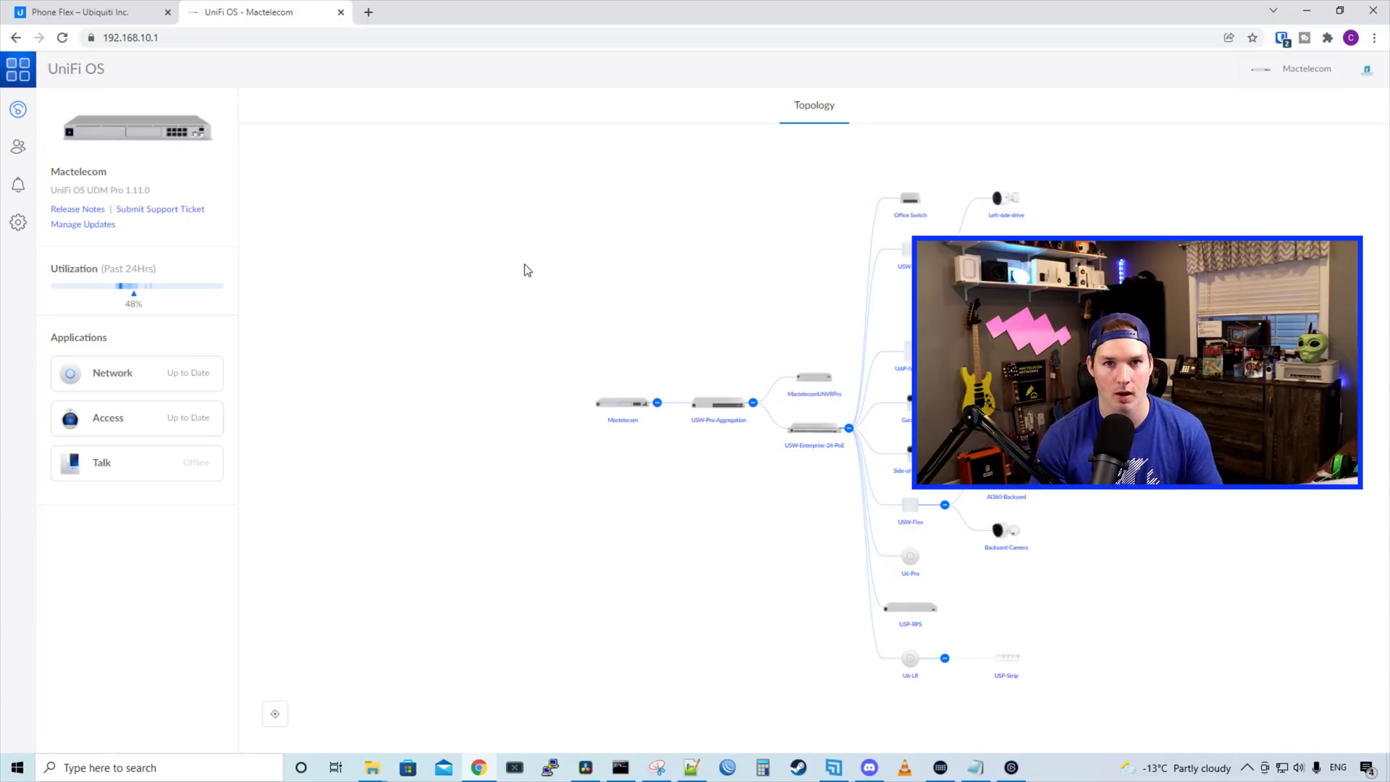
In the console's Updates settings, start the stopped Talk application.
left_click(20, 225)
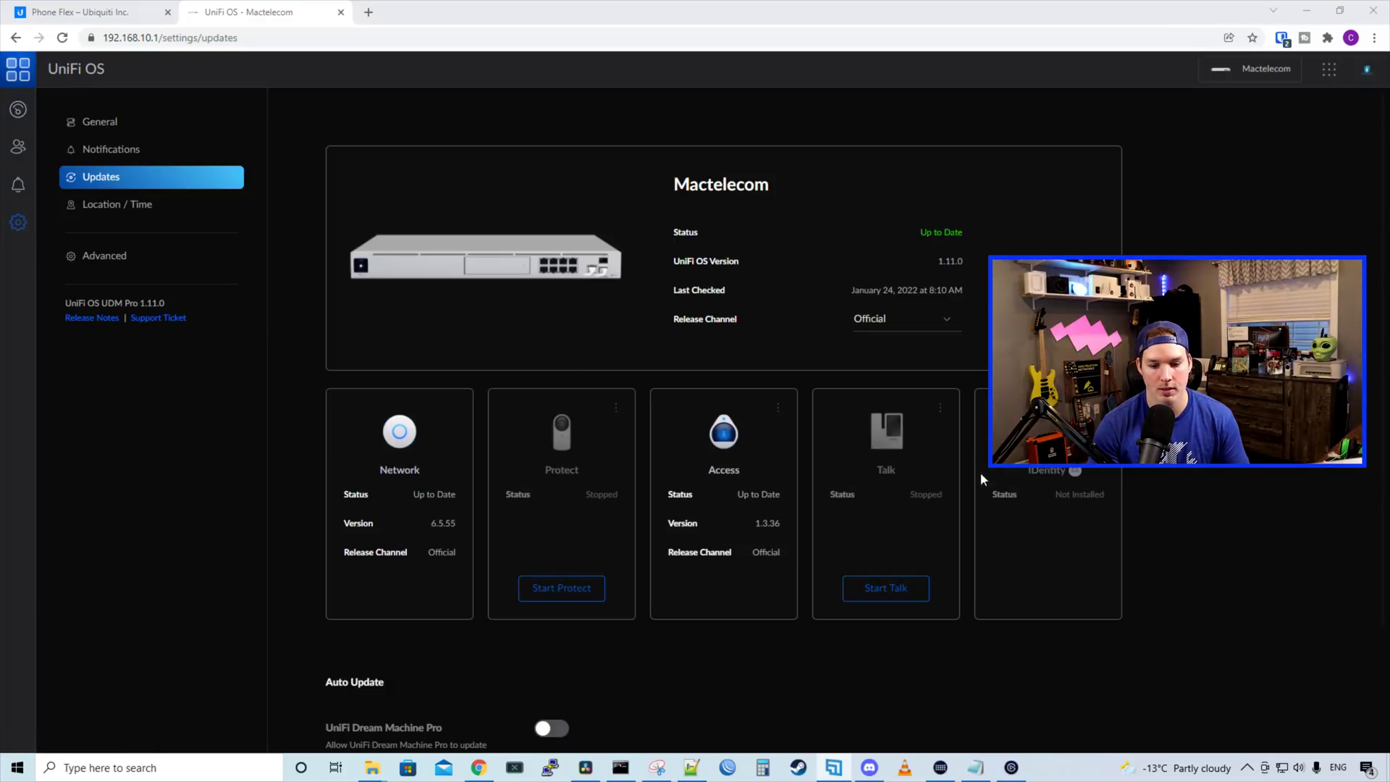
left_click(907, 591)
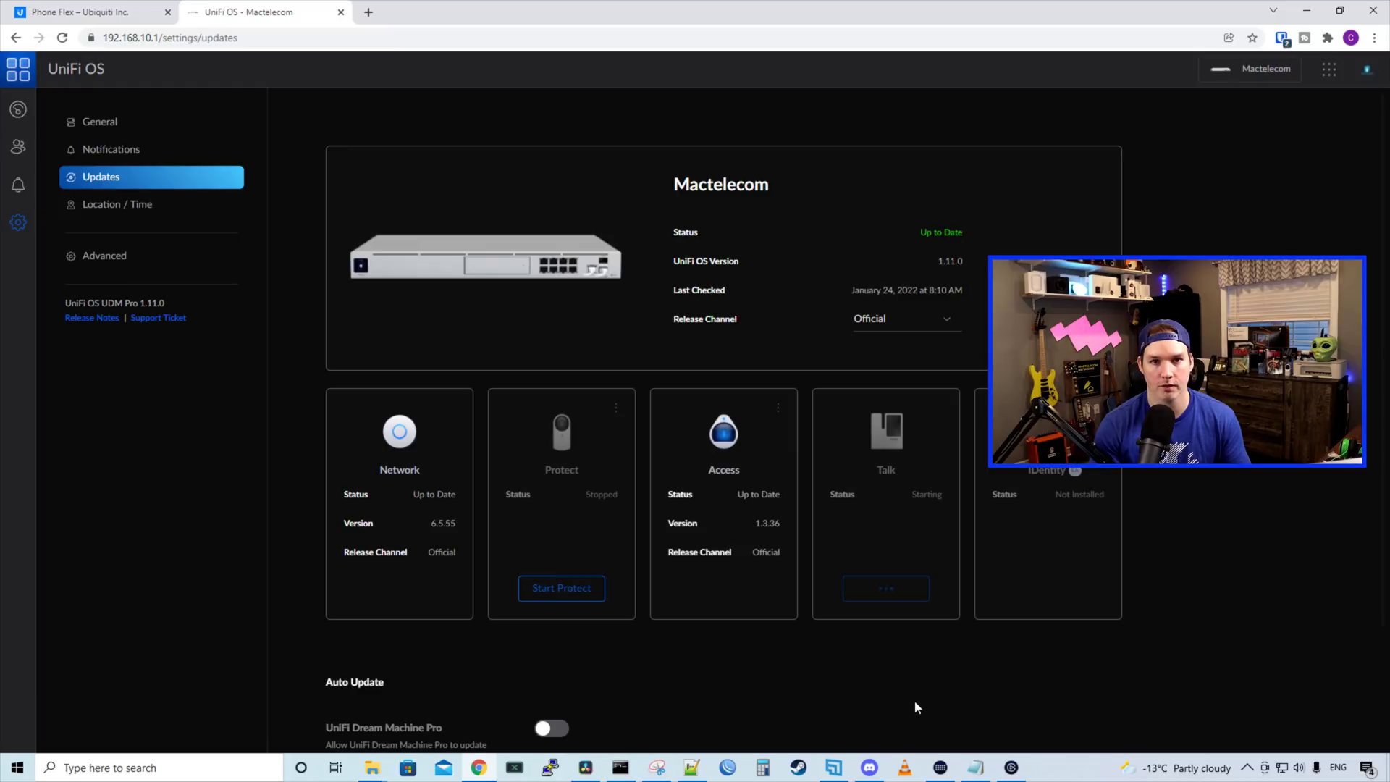
Begin a new network in Network settings and name it 'Unifi Talk'.
left_click(389, 440)
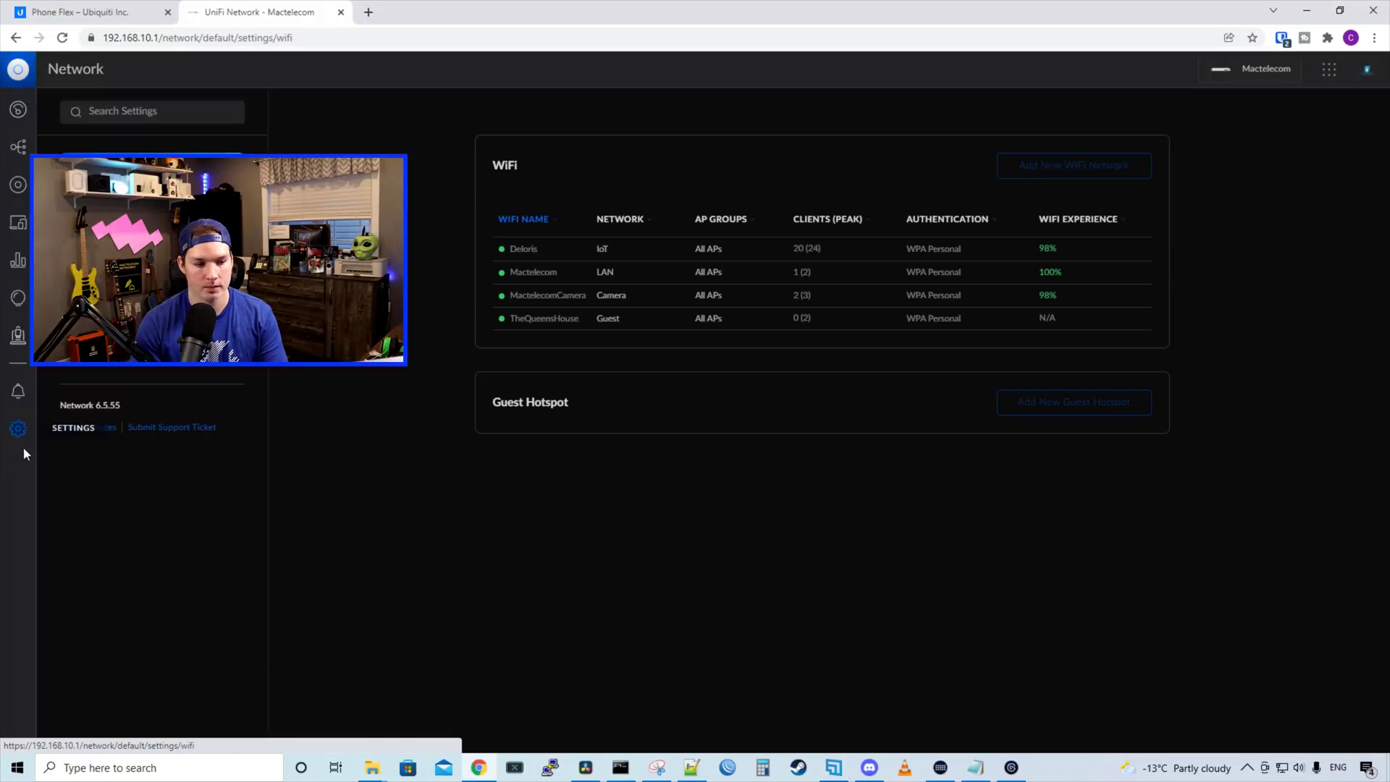
left_click(107, 192)
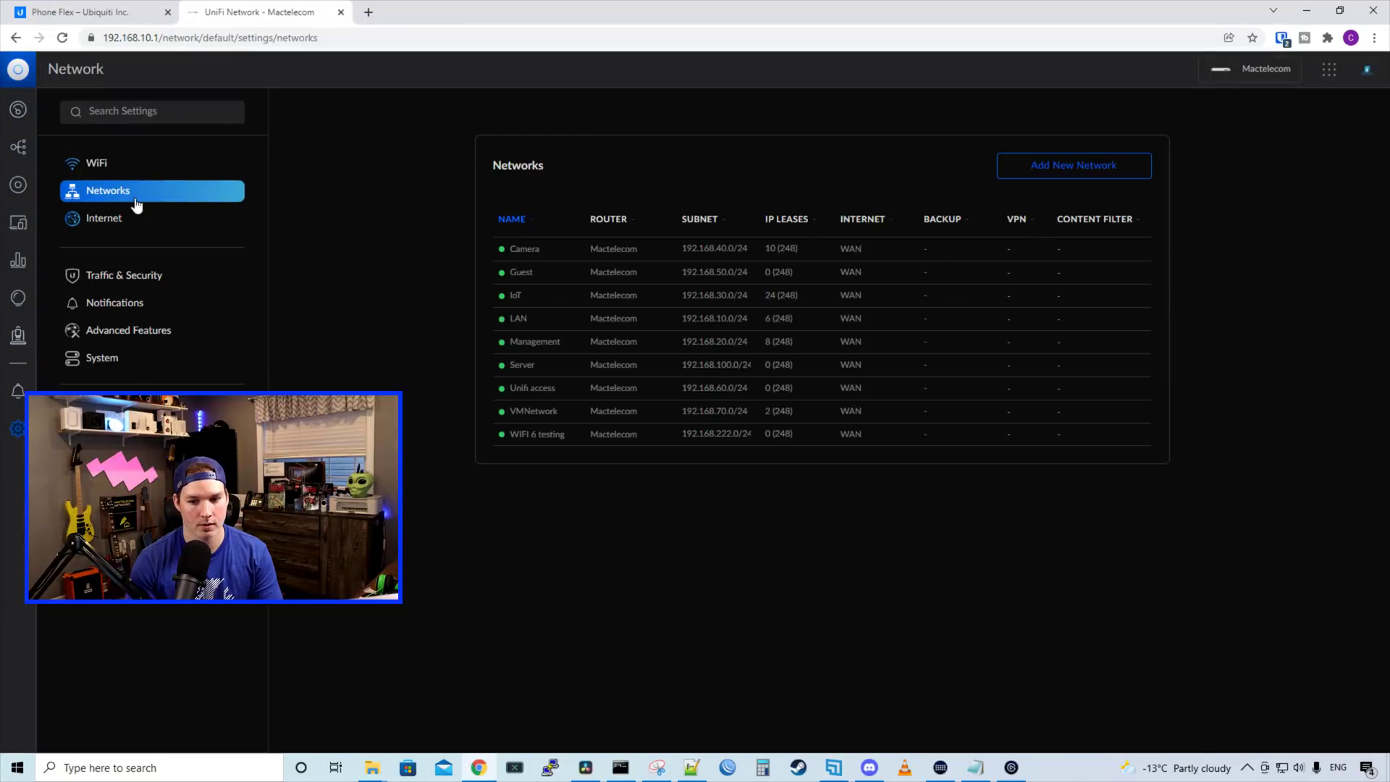
left_click(1016, 172)
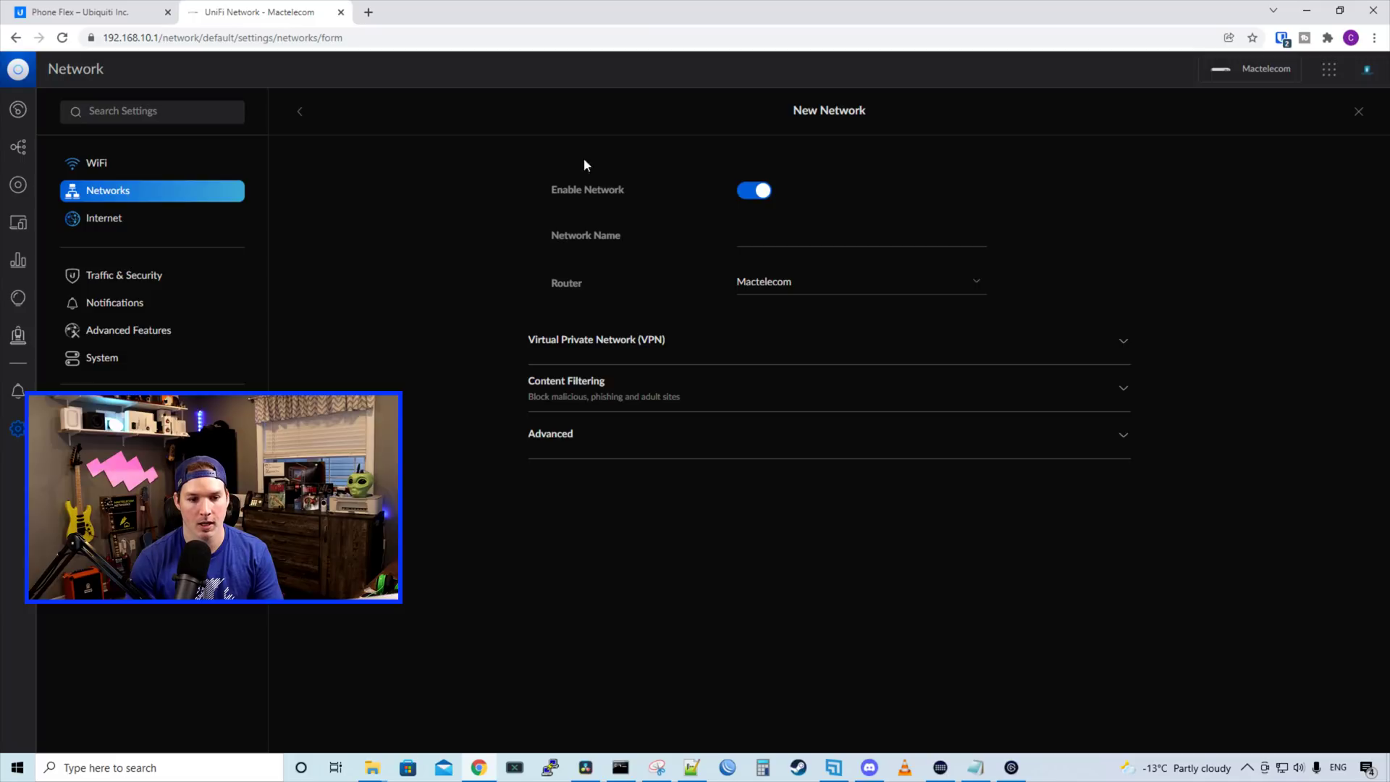
left_click(752, 235)
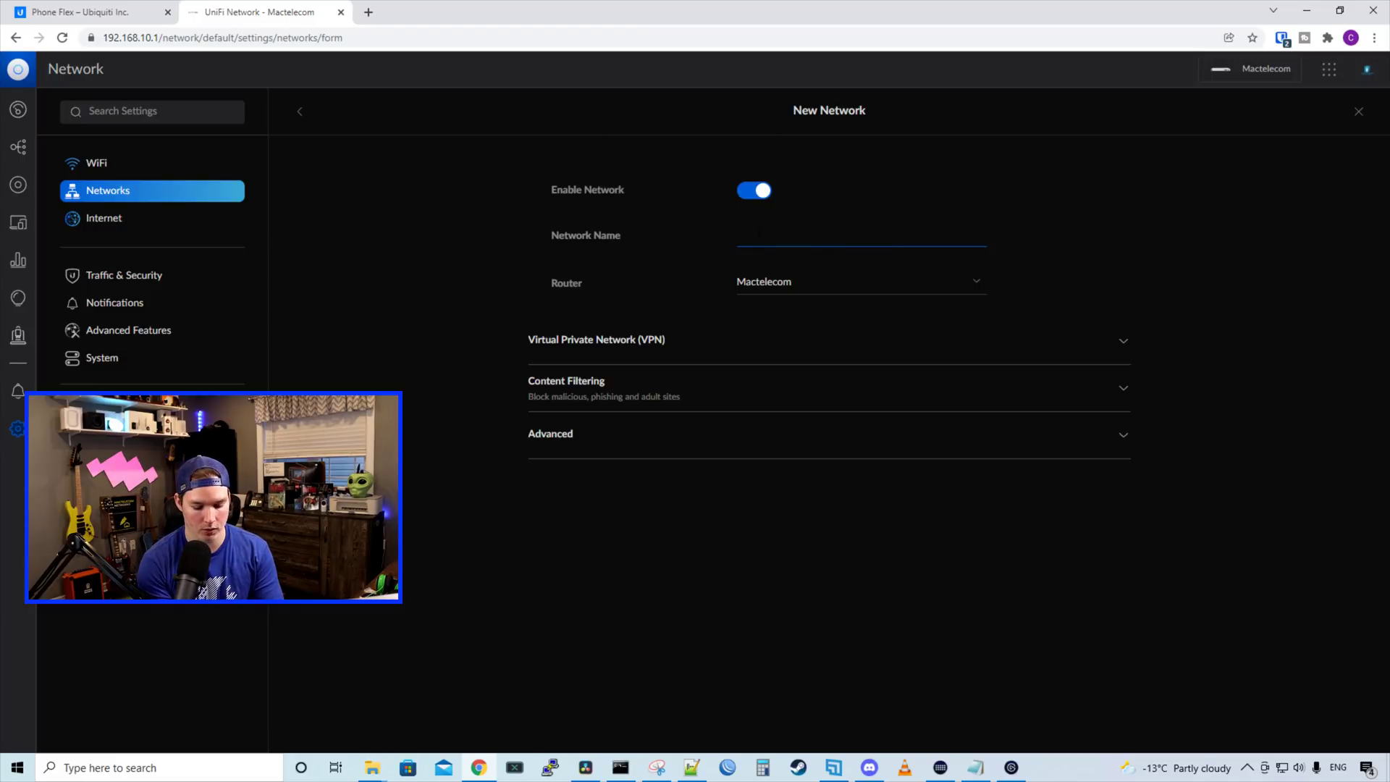
type("Unifi Ta")
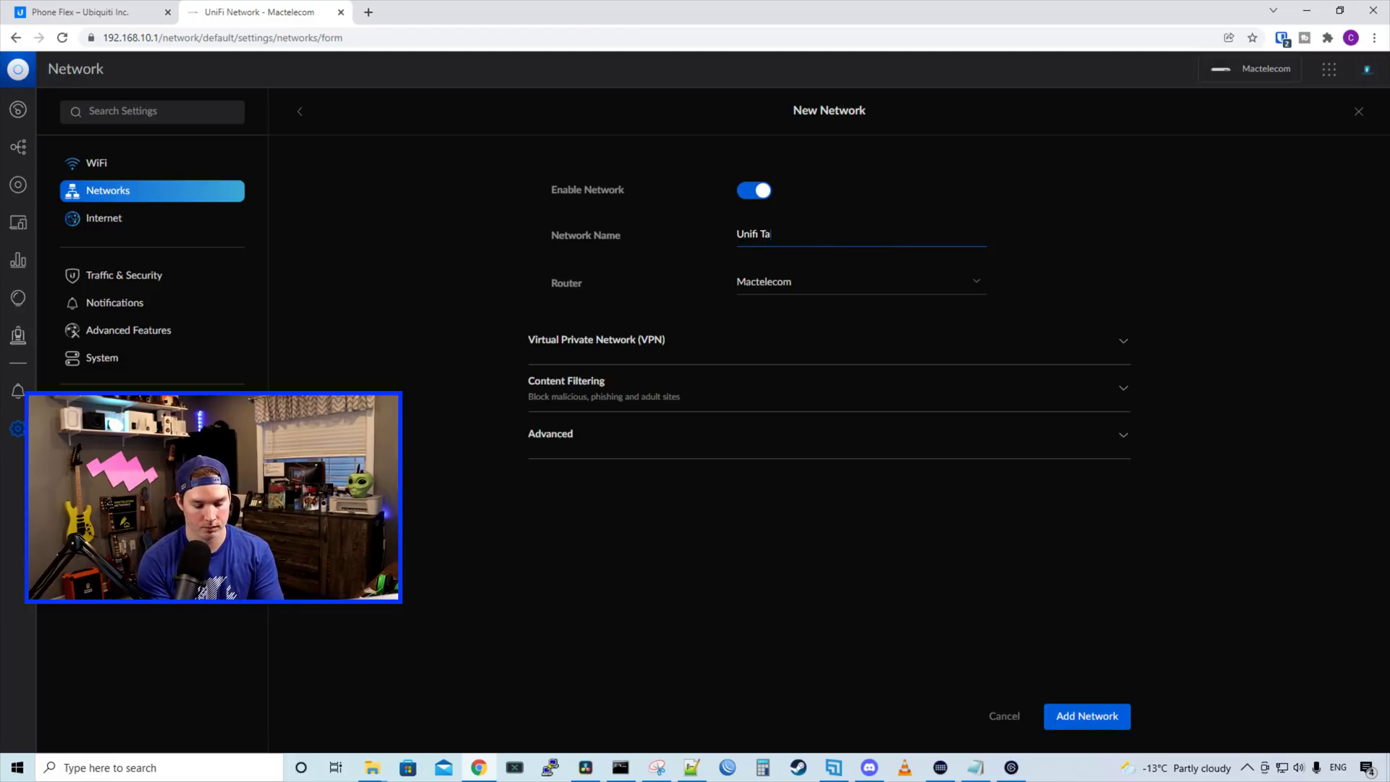
type("lk")
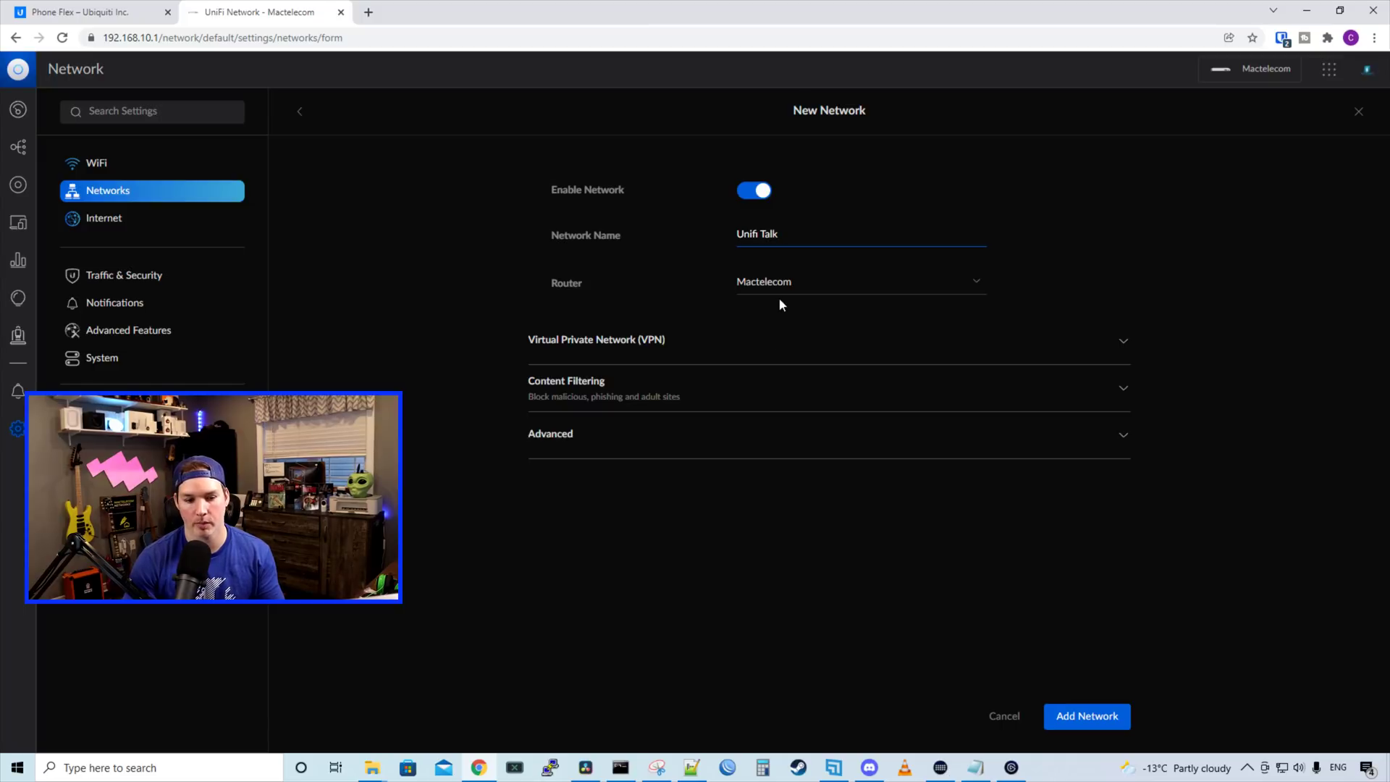
Set VLAN 3, auto scale off, gateway 192.168.33.1/24, and auto-configure the DHCP range.
left_click(780, 452)
scroll(773, 456, "down", 1)
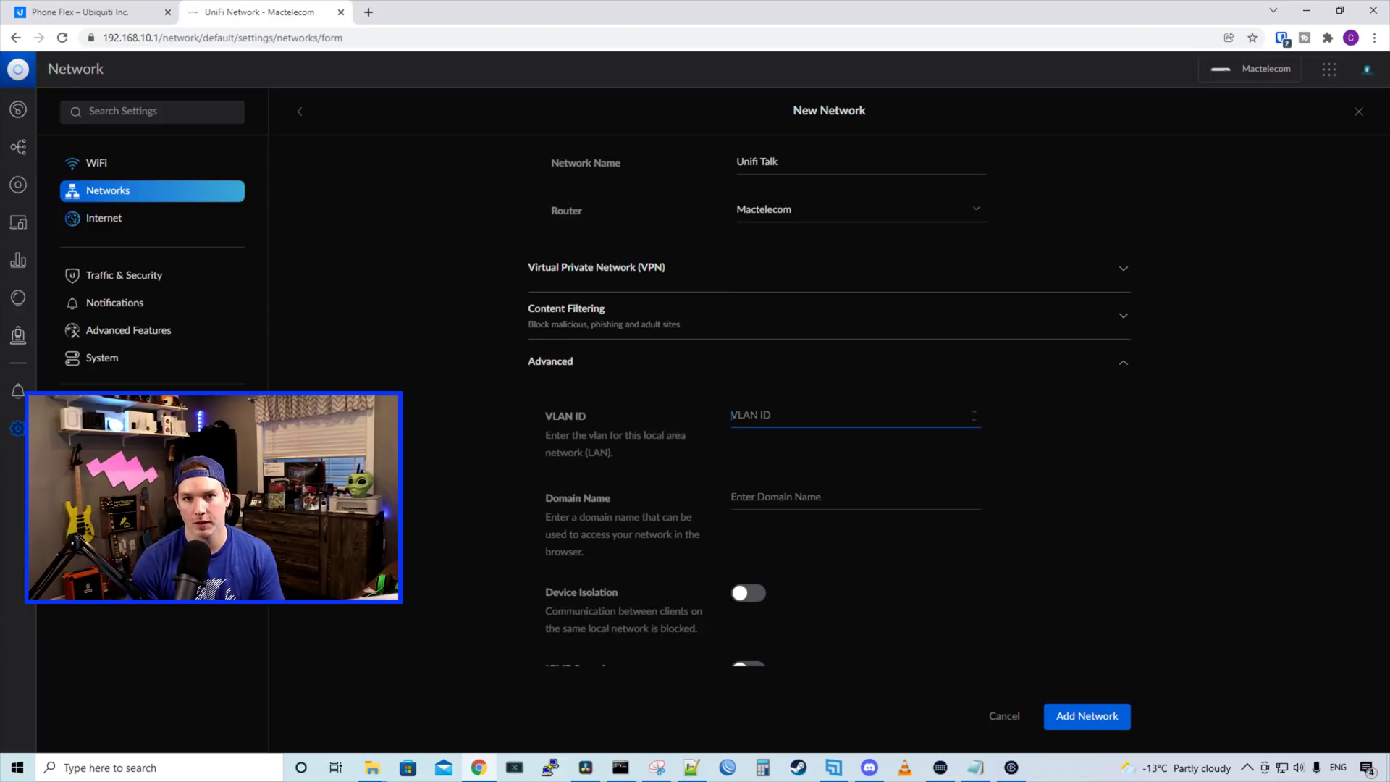
type("33")
scroll(678, 532, "down", 4)
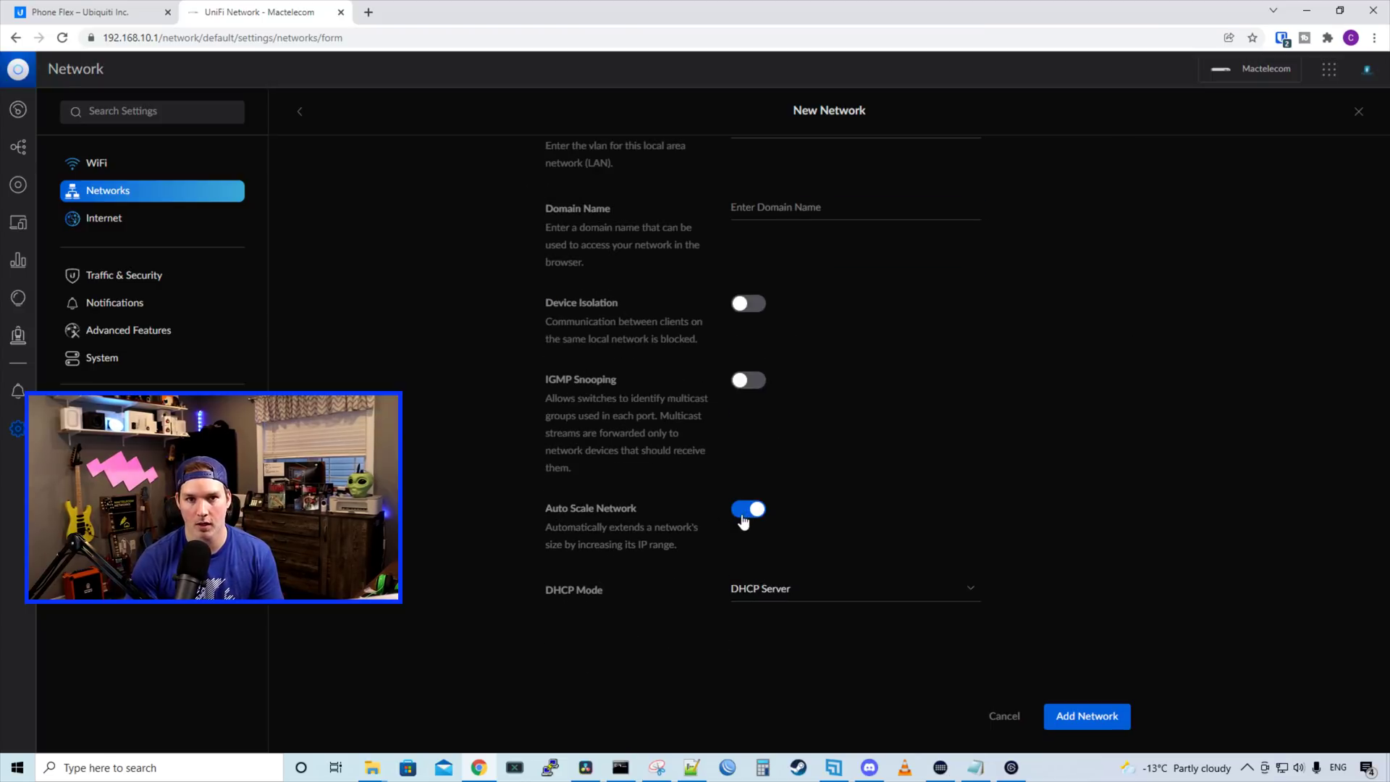
left_click(743, 519)
scroll(745, 518, "down", 3)
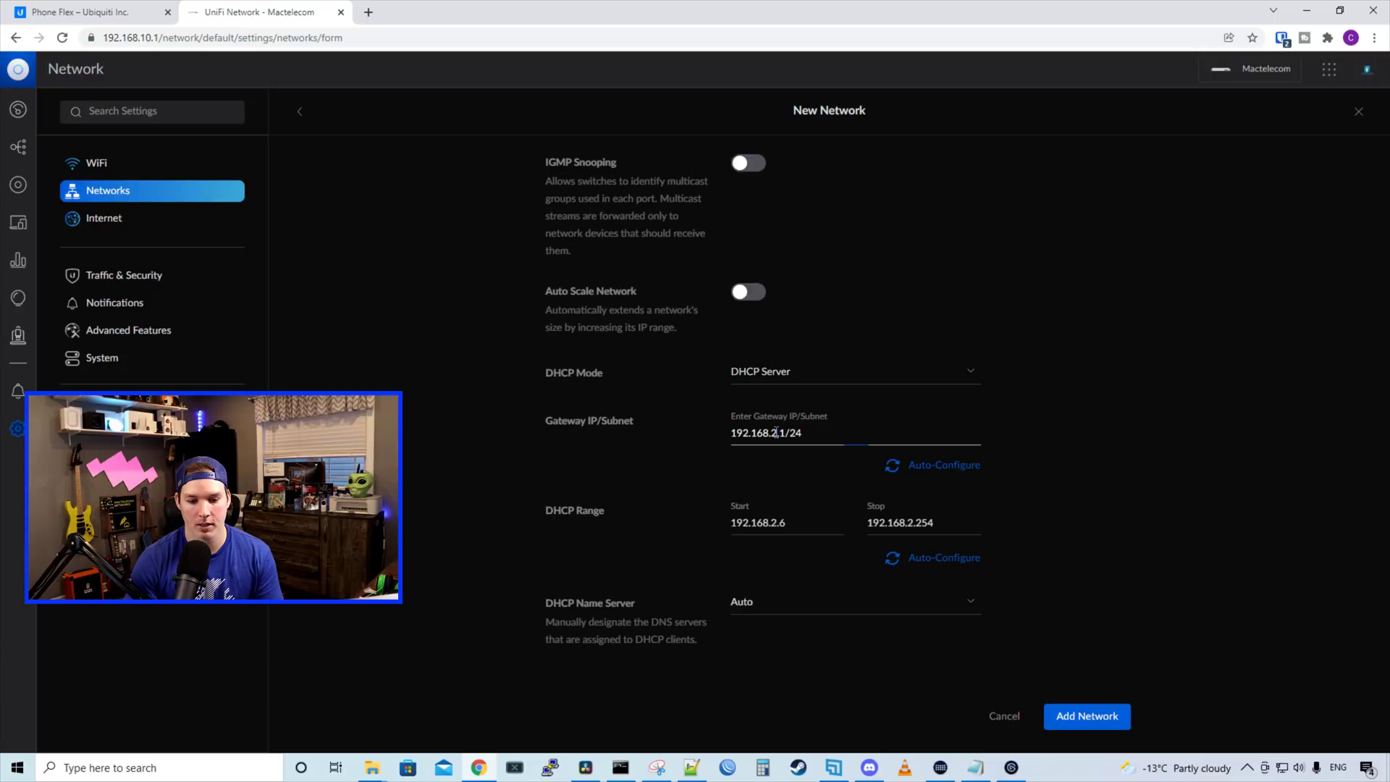
left_click(774, 434)
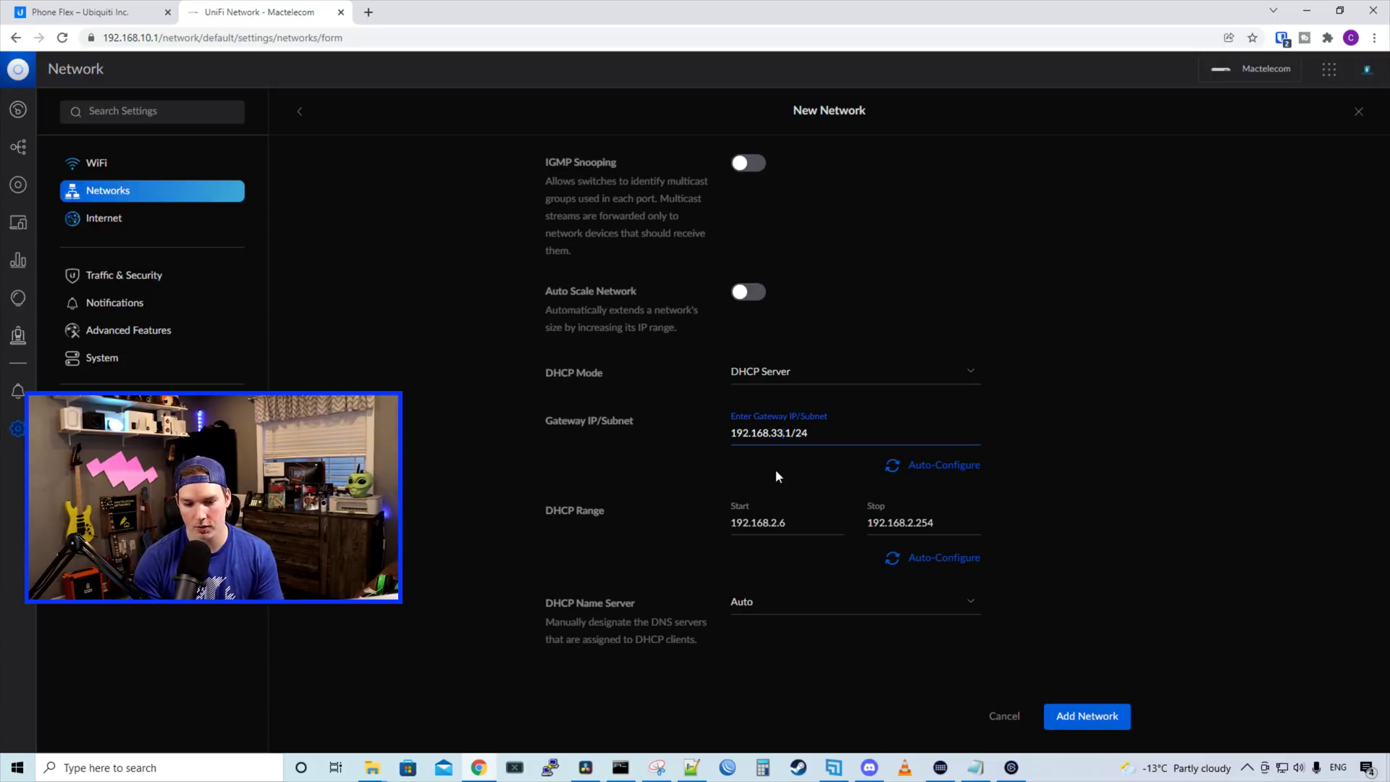
left_click(915, 563)
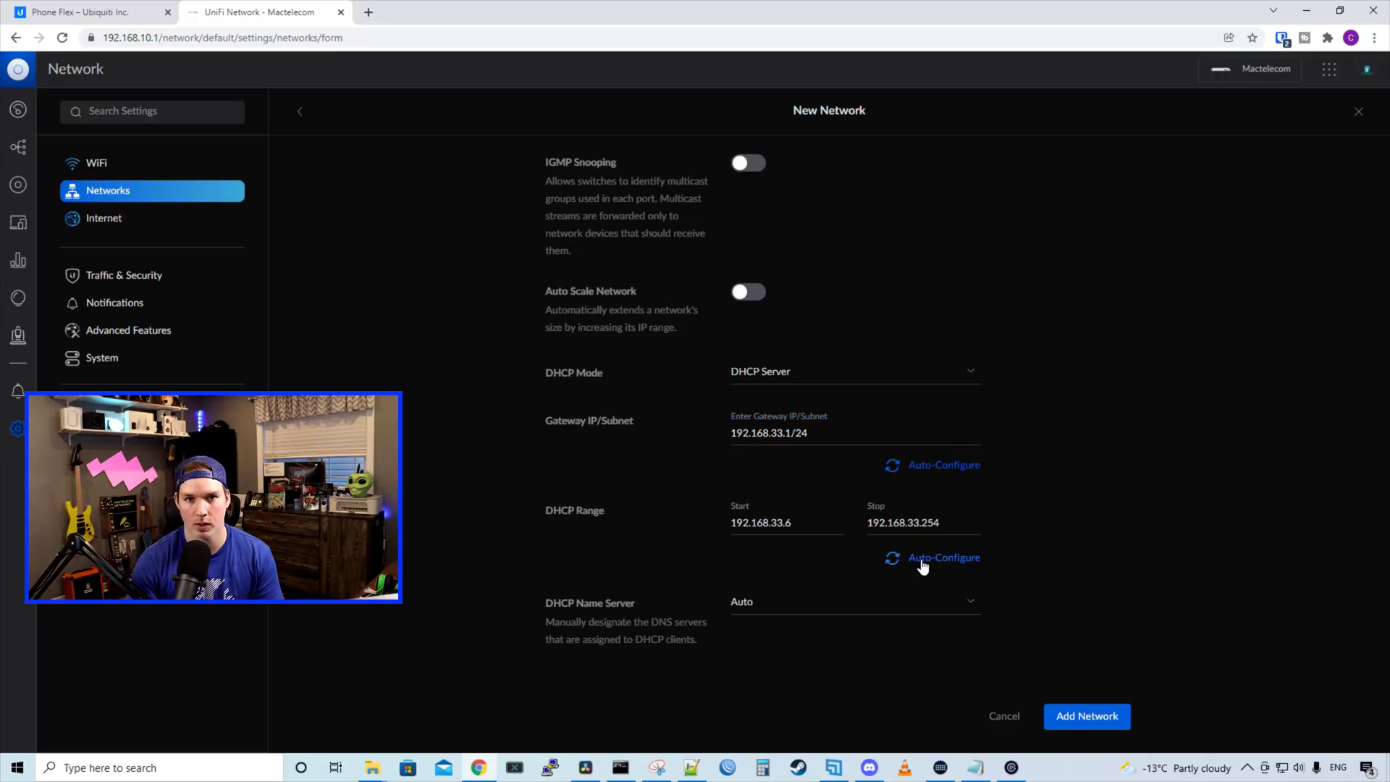
Save the Unifi Talk network and open the Office Switch's port settings.
left_click(1100, 718)
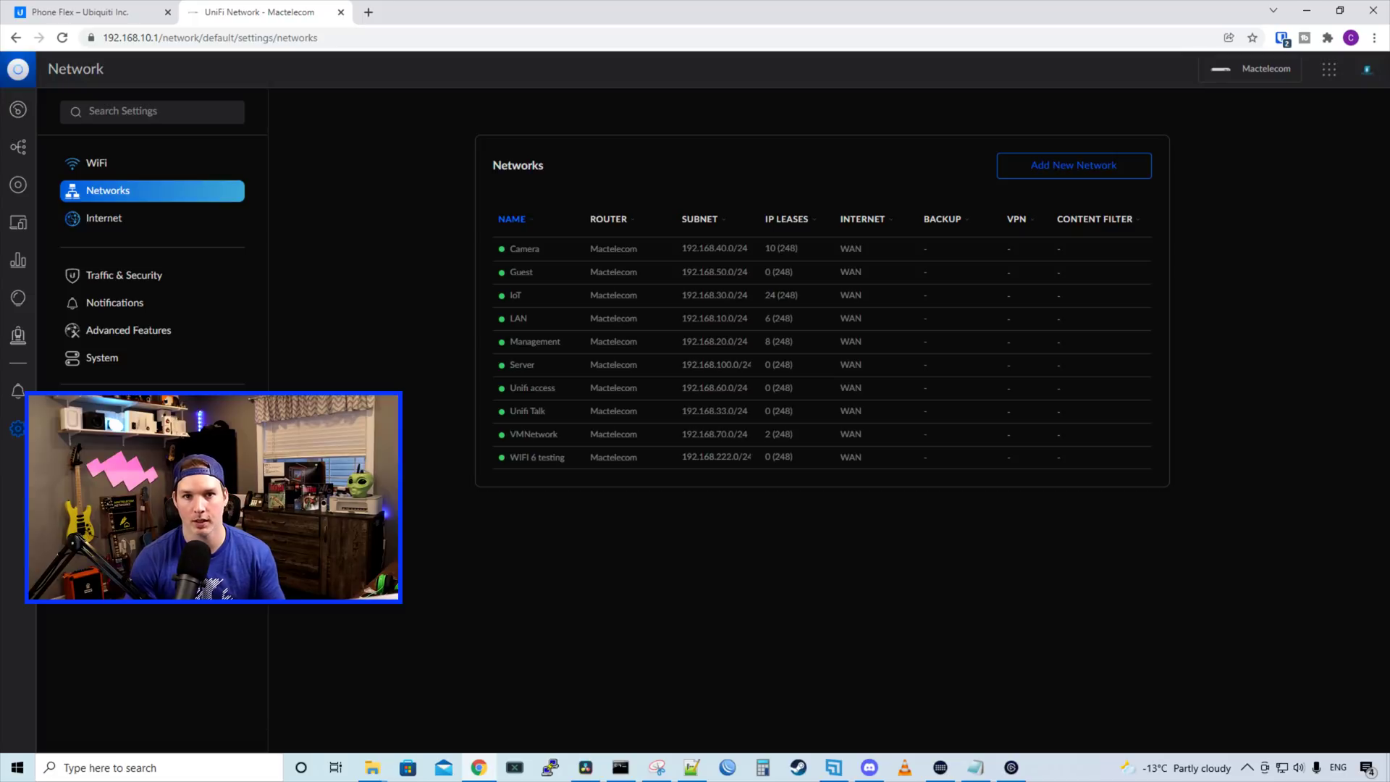
left_click(17, 187)
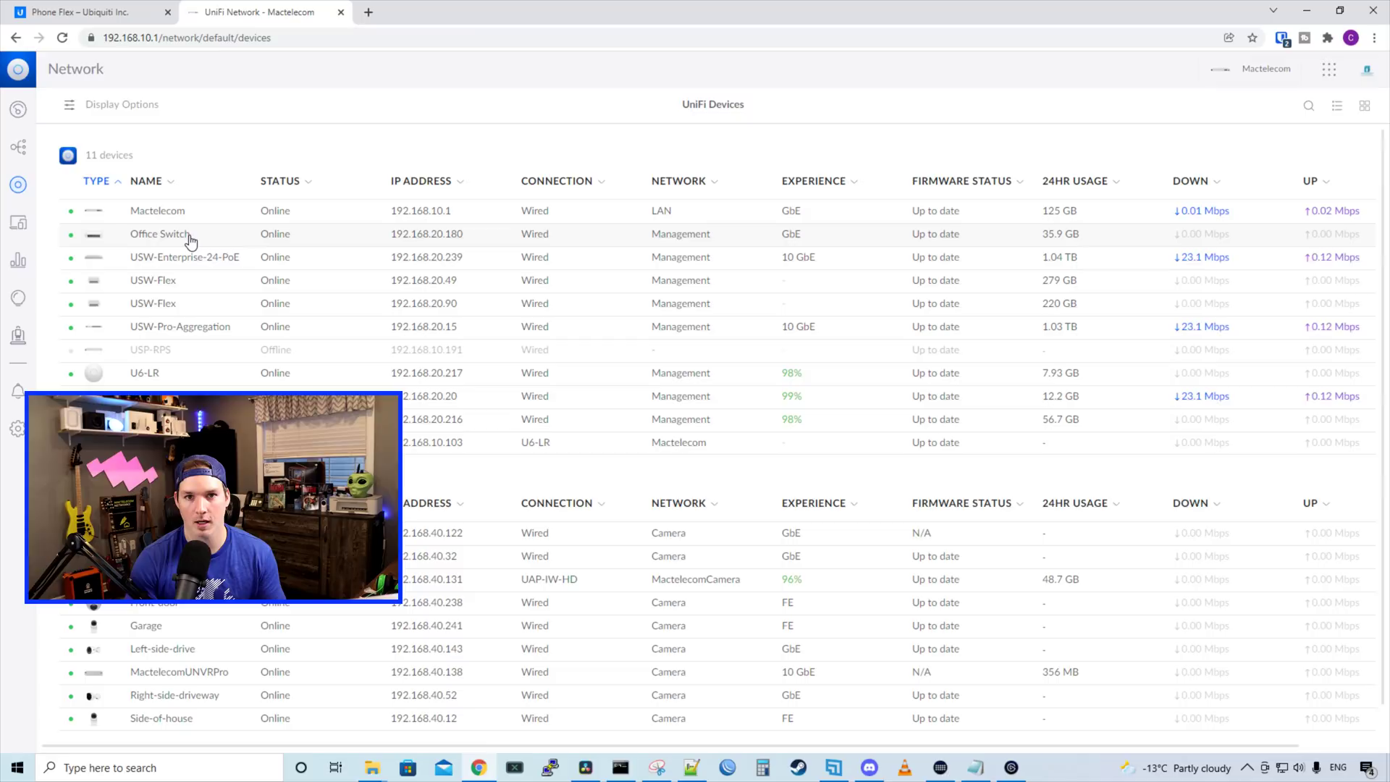
left_click(190, 239)
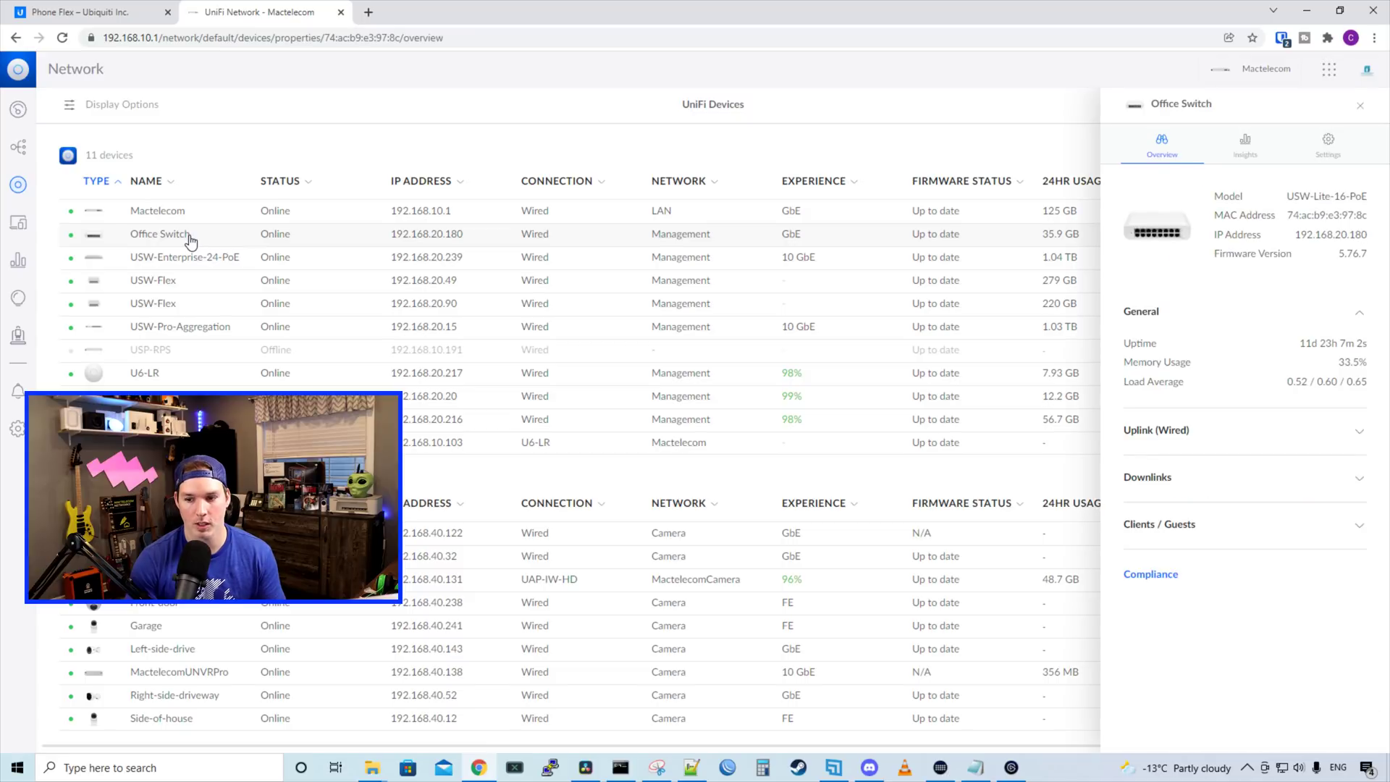
left_click(1308, 162)
left_click(1196, 433)
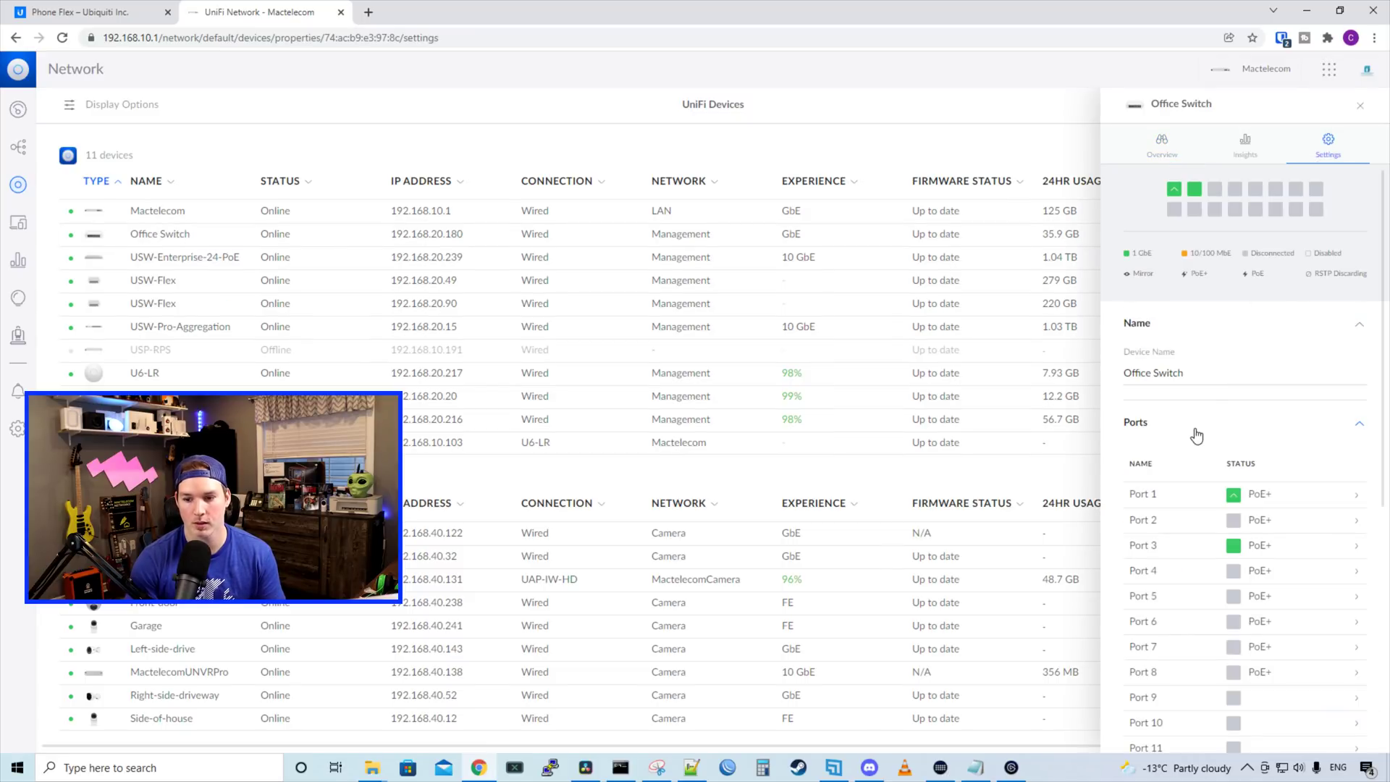
scroll(1195, 435, "down", 1)
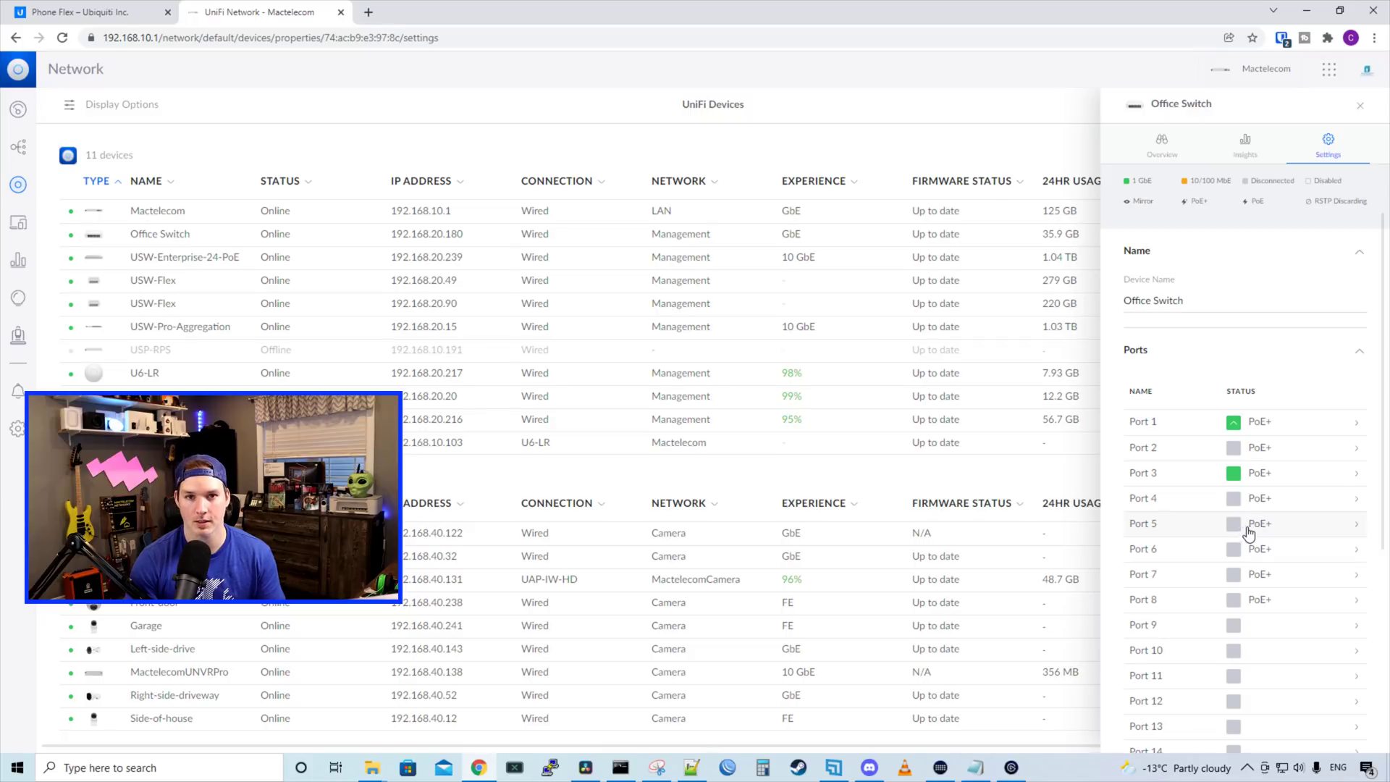
scroll(1250, 569, "up", 1)
Give port 5 the Unifi Talk port profile and apply the change.
left_click(1254, 607)
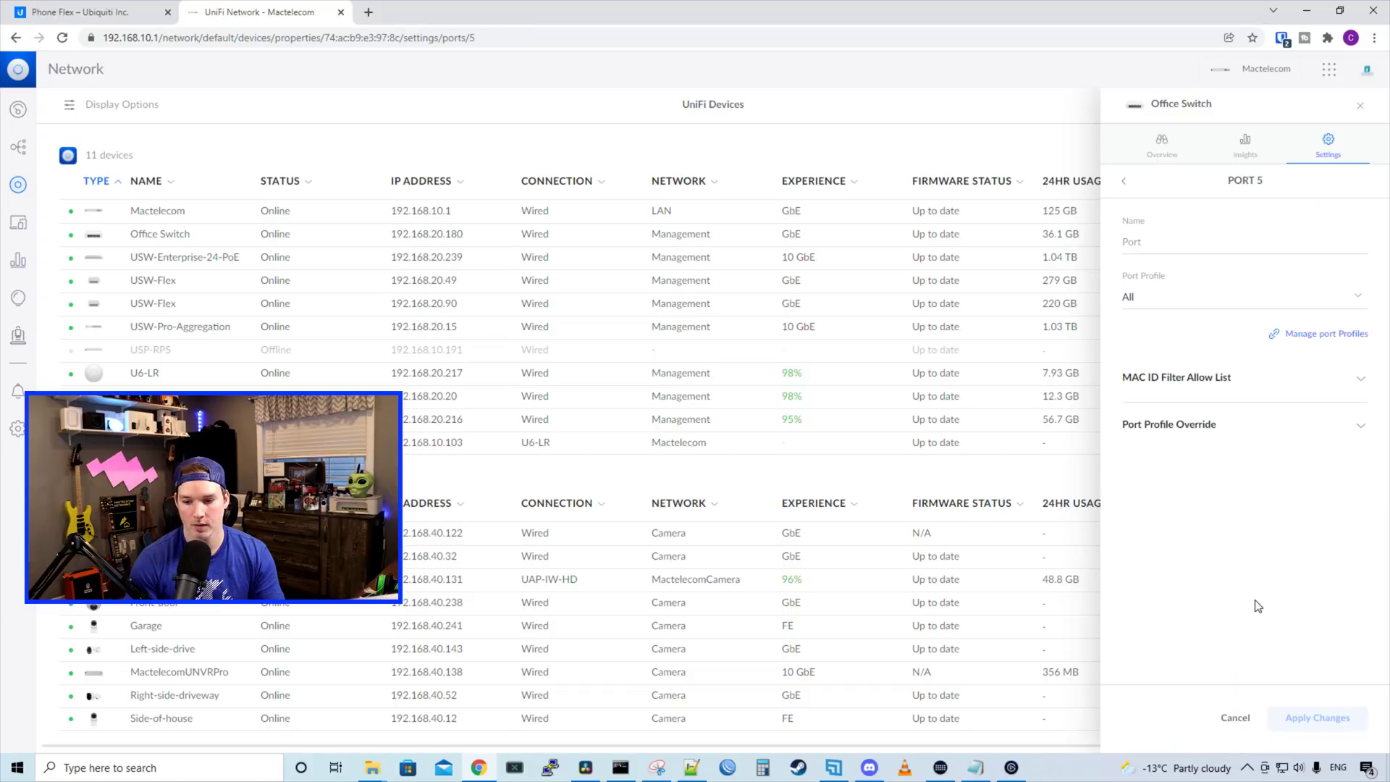
left_click(1167, 296)
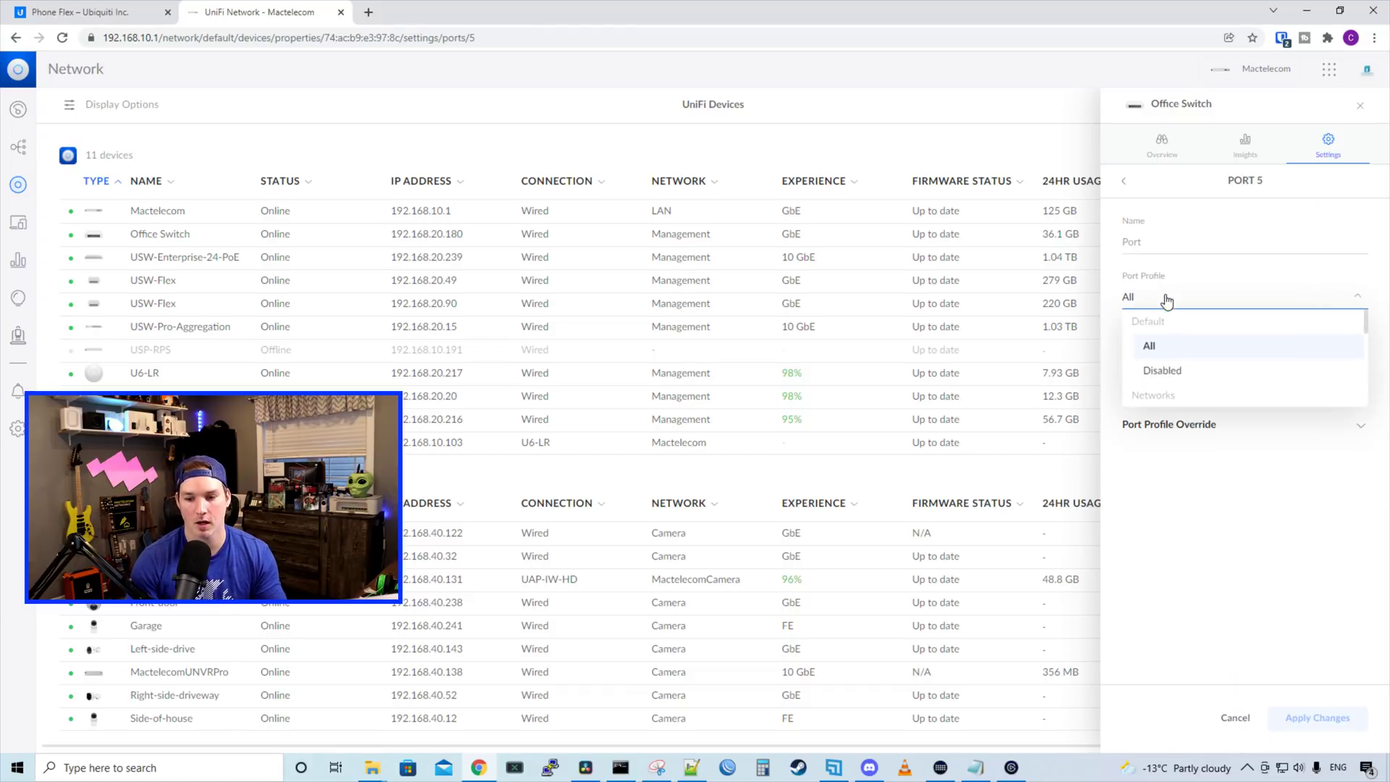
scroll(1179, 351, "down", 5)
left_click(1182, 357)
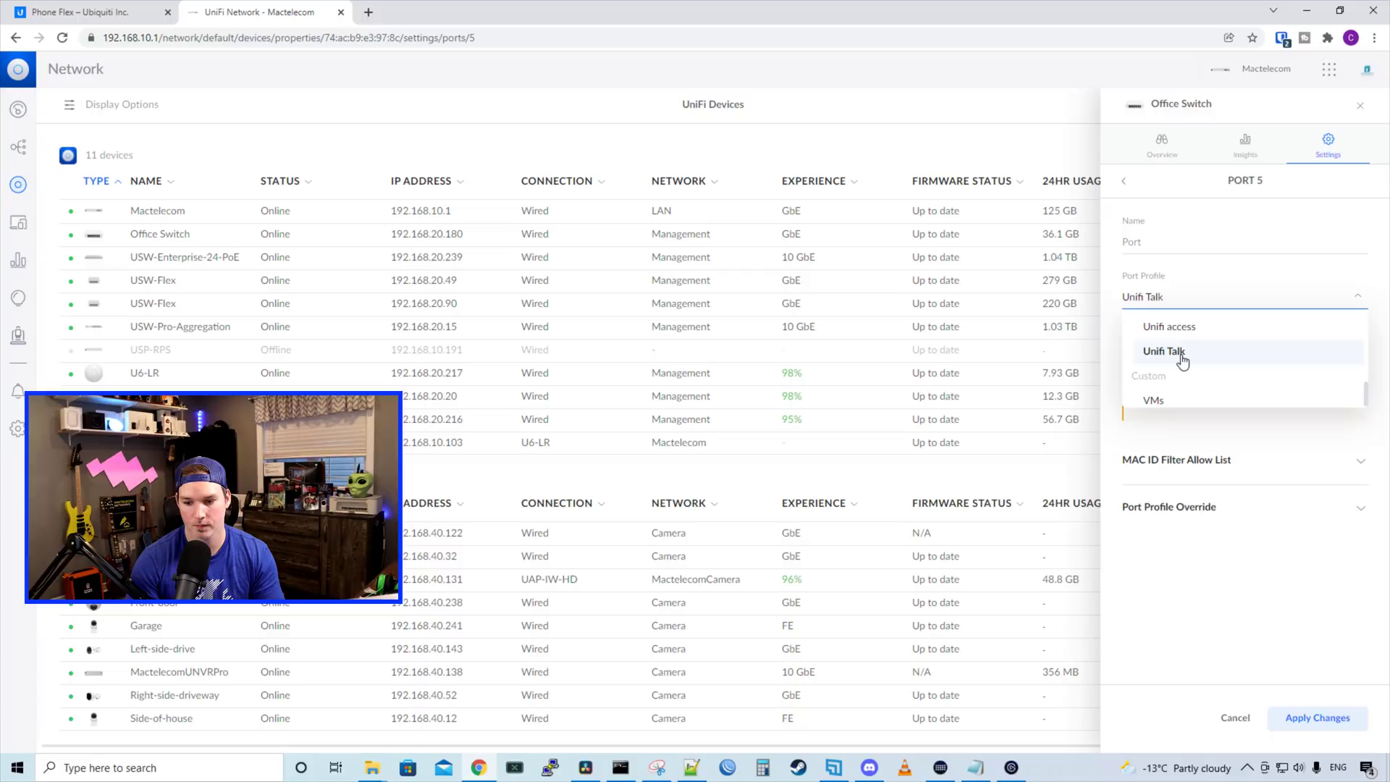
left_click(1250, 528)
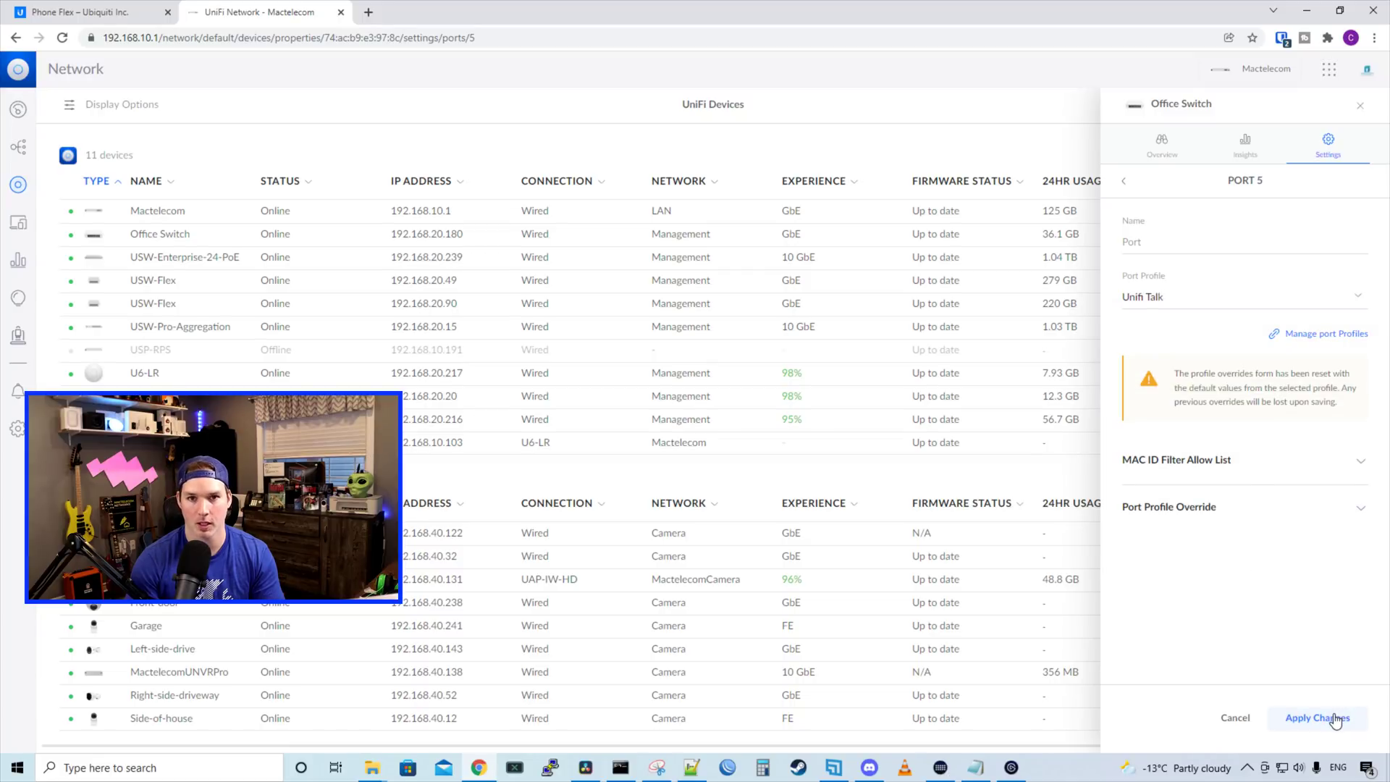
left_click(1334, 718)
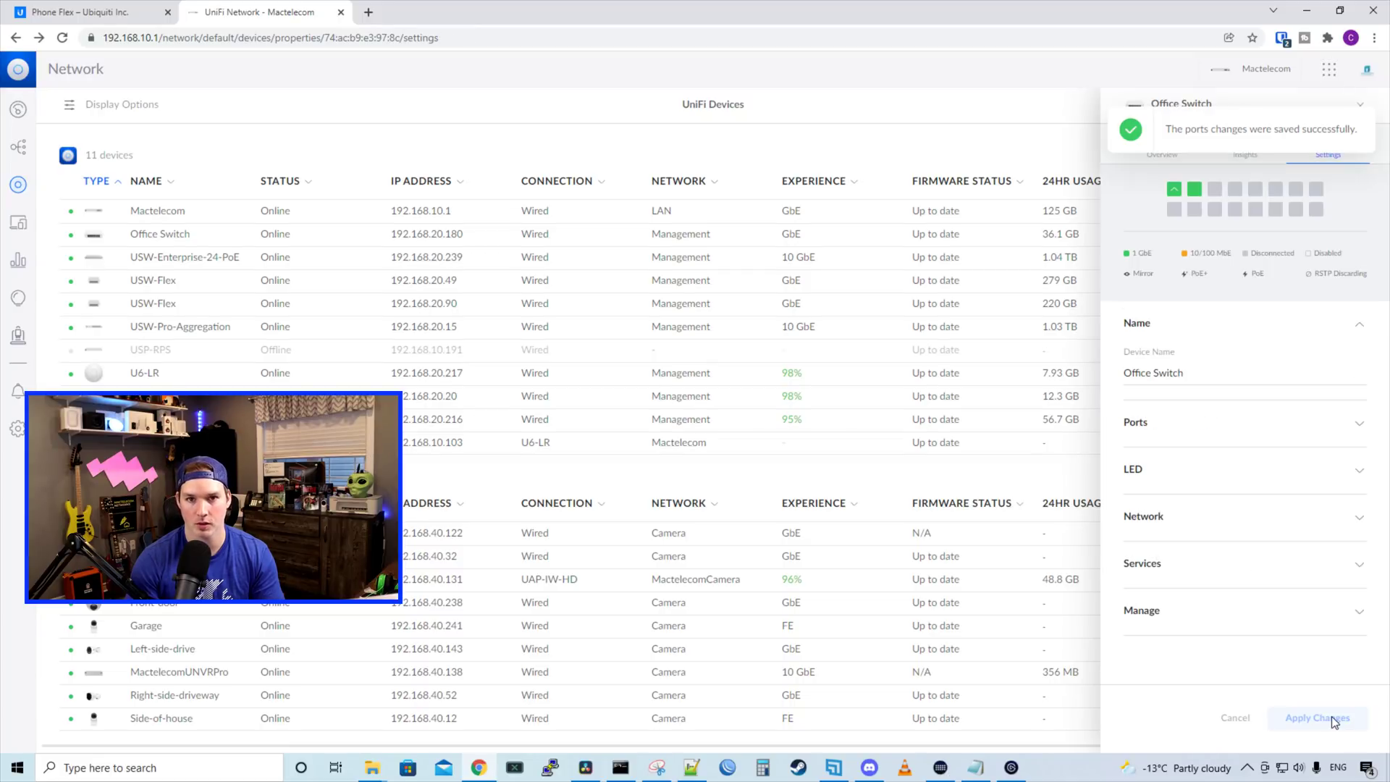
Give port 6 the Unifi Talk port profile and apply the change.
left_click(1201, 421)
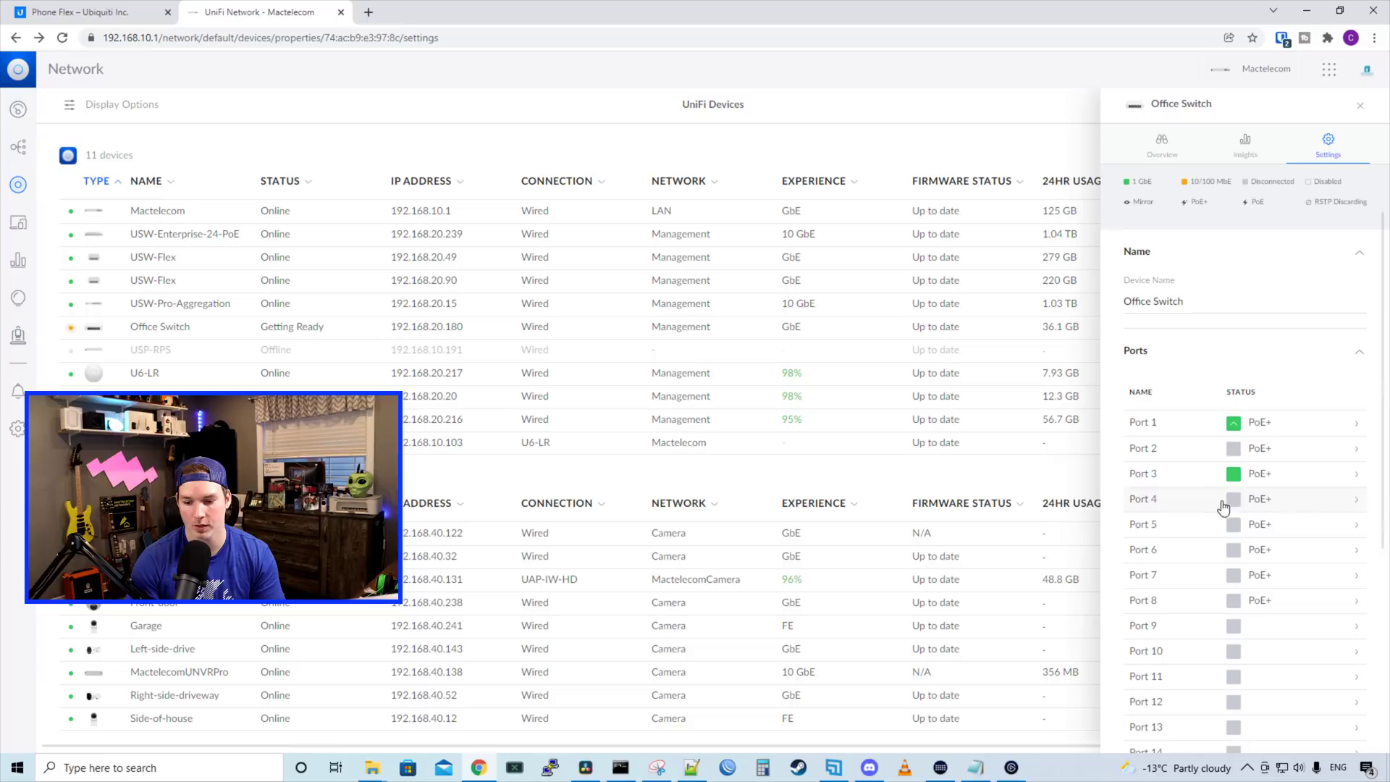
left_click(1231, 547)
left_click(1179, 300)
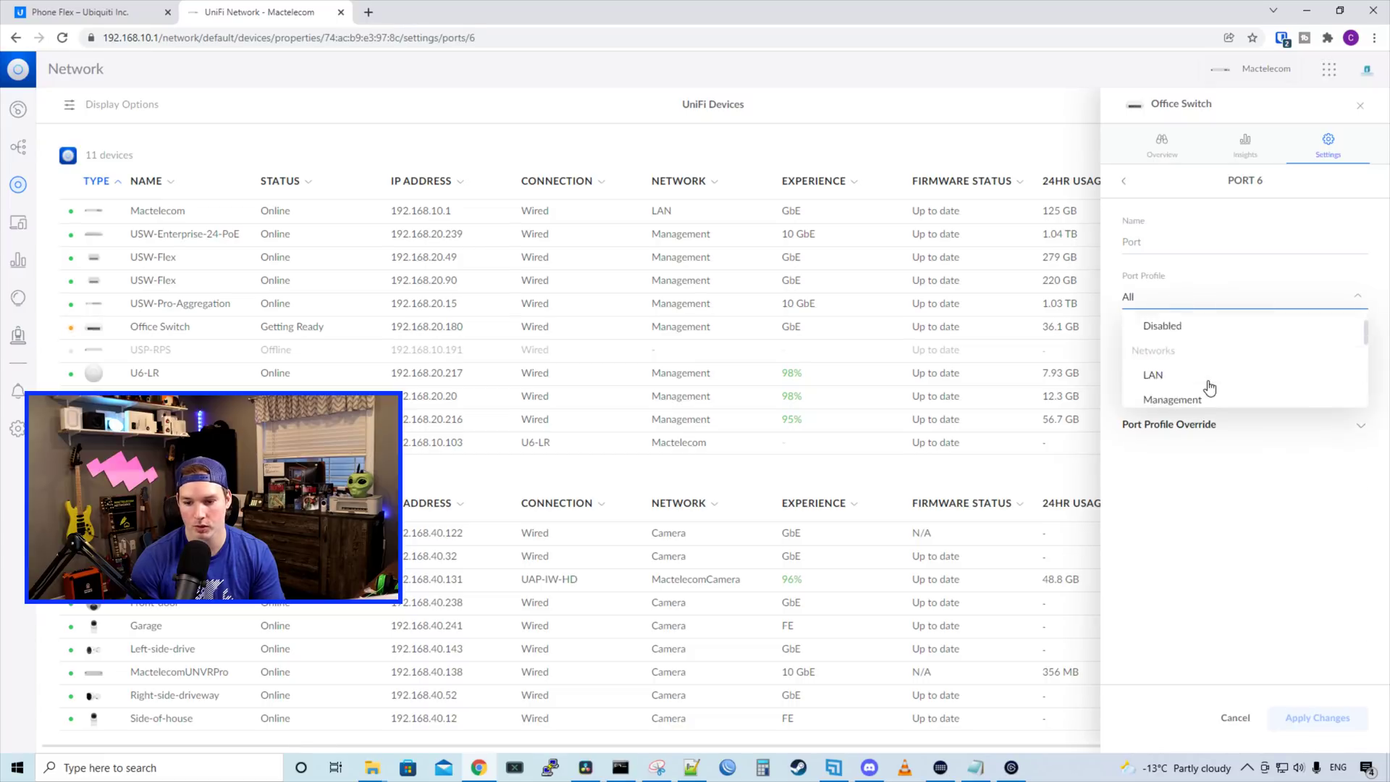
scroll(1206, 388, "down", 3)
scroll(1173, 332, "down", 2)
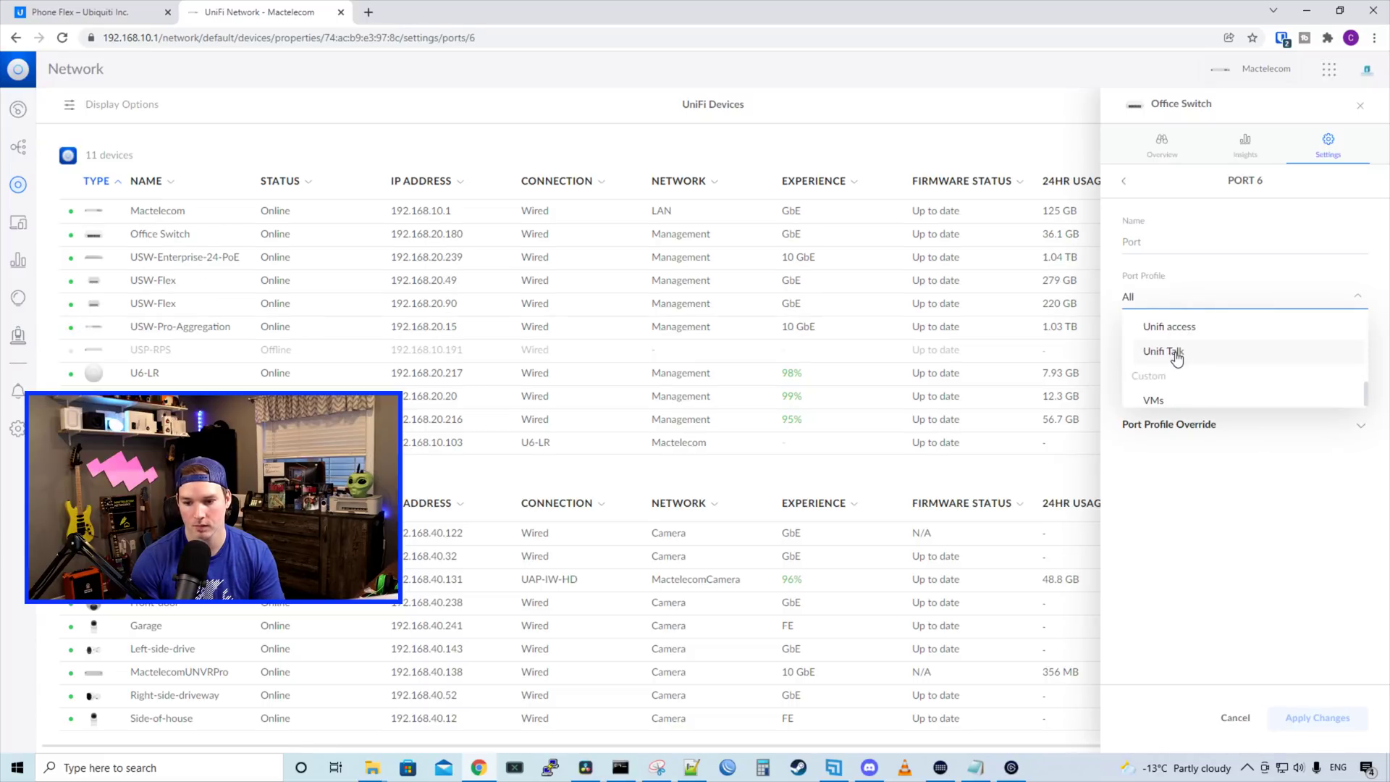
left_click(1165, 351)
left_click(1335, 719)
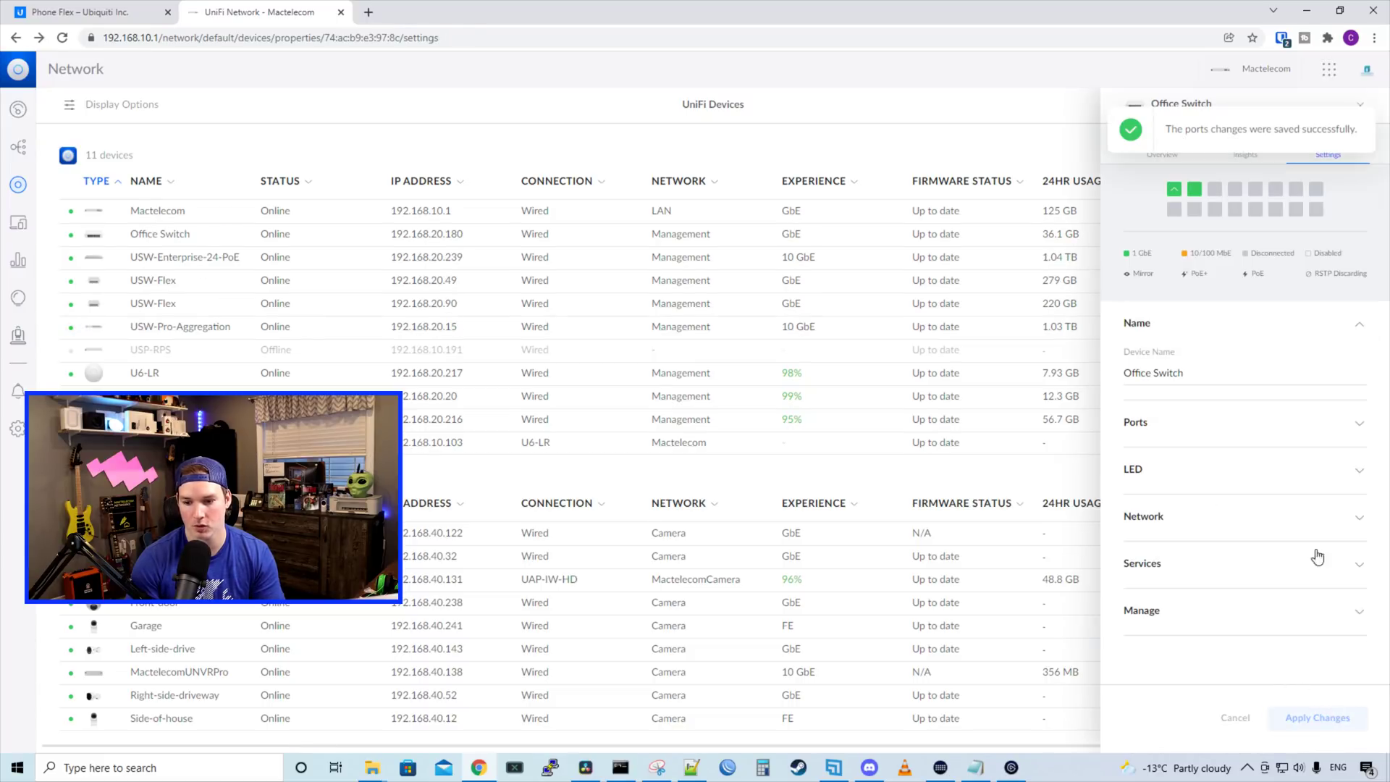
Give port 7 the Unifi Talk port profile and apply the change.
left_click(1198, 420)
scroll(1223, 465, "down", 3)
left_click(1248, 359)
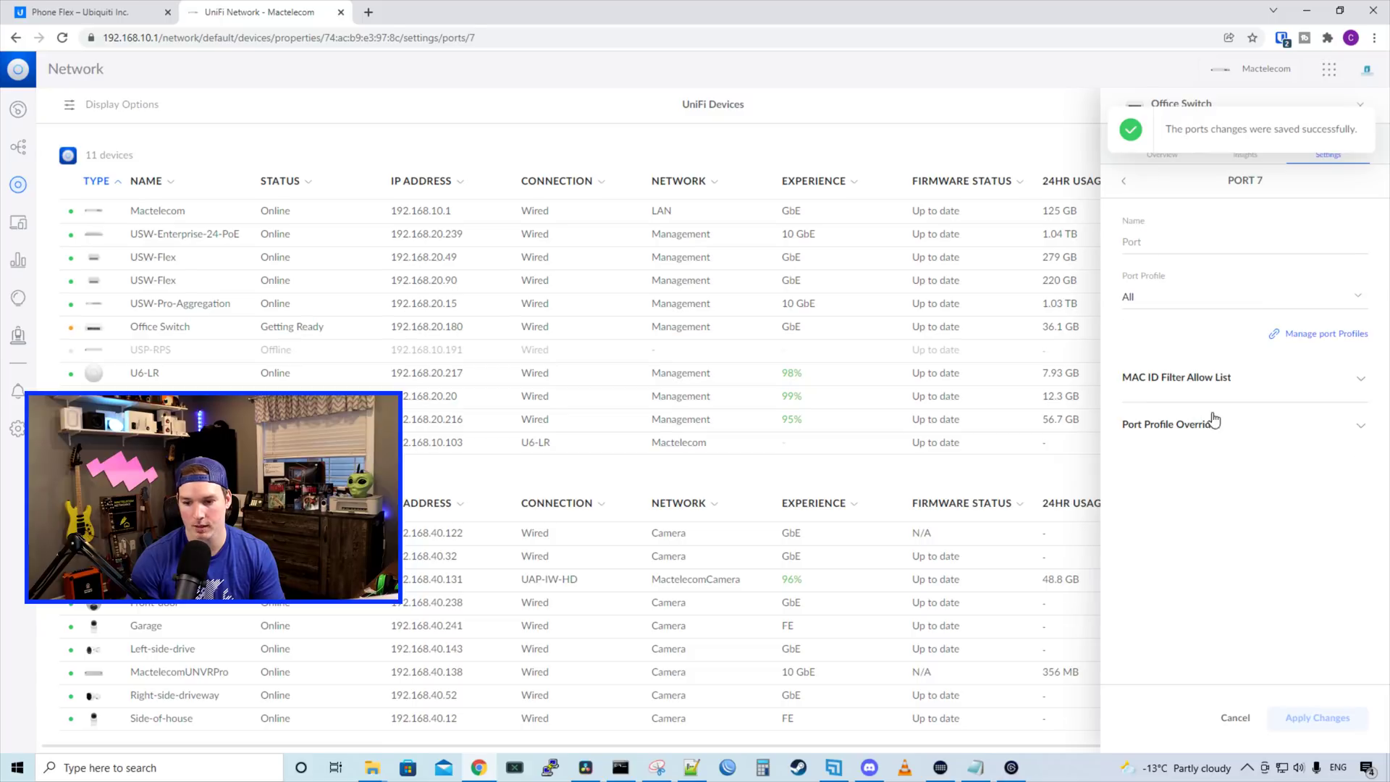
left_click(1179, 298)
scroll(1187, 369, "down", 6)
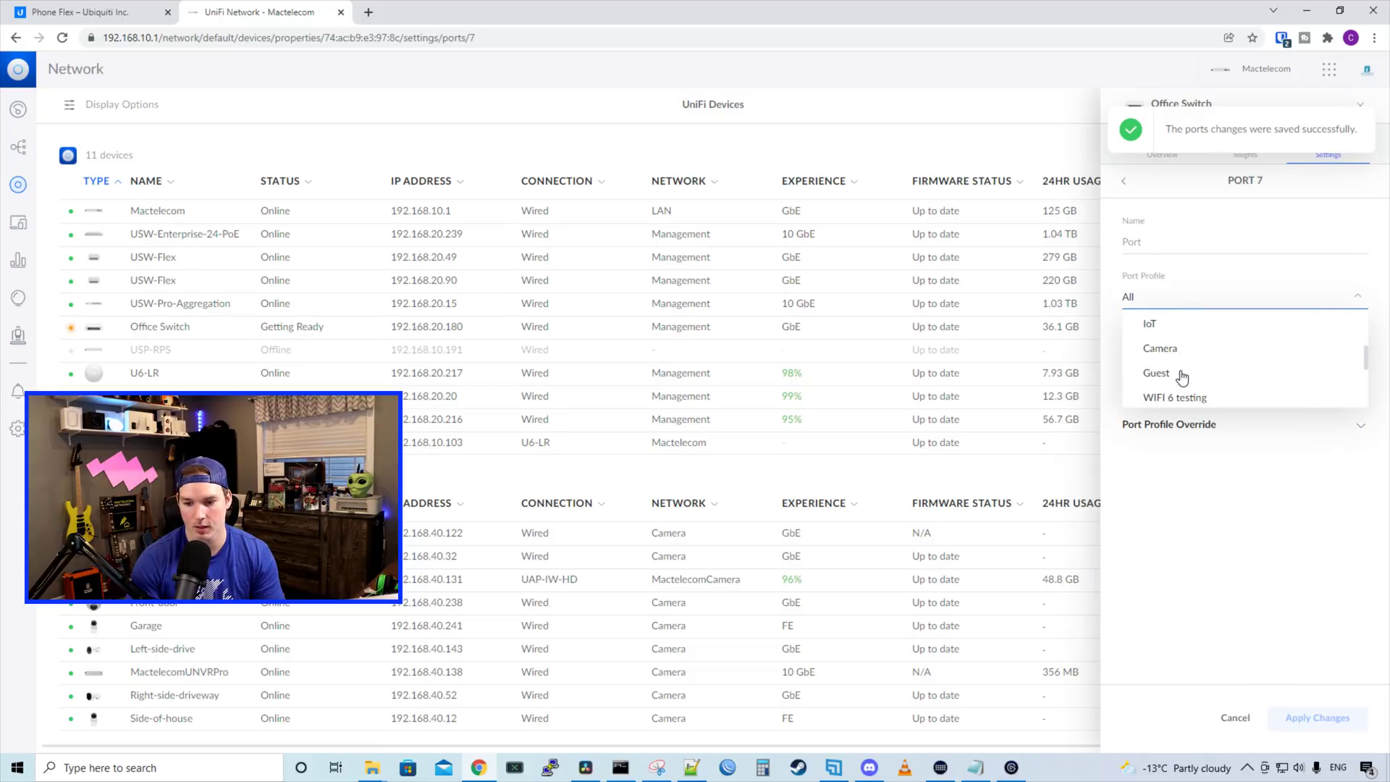
left_click(1185, 369)
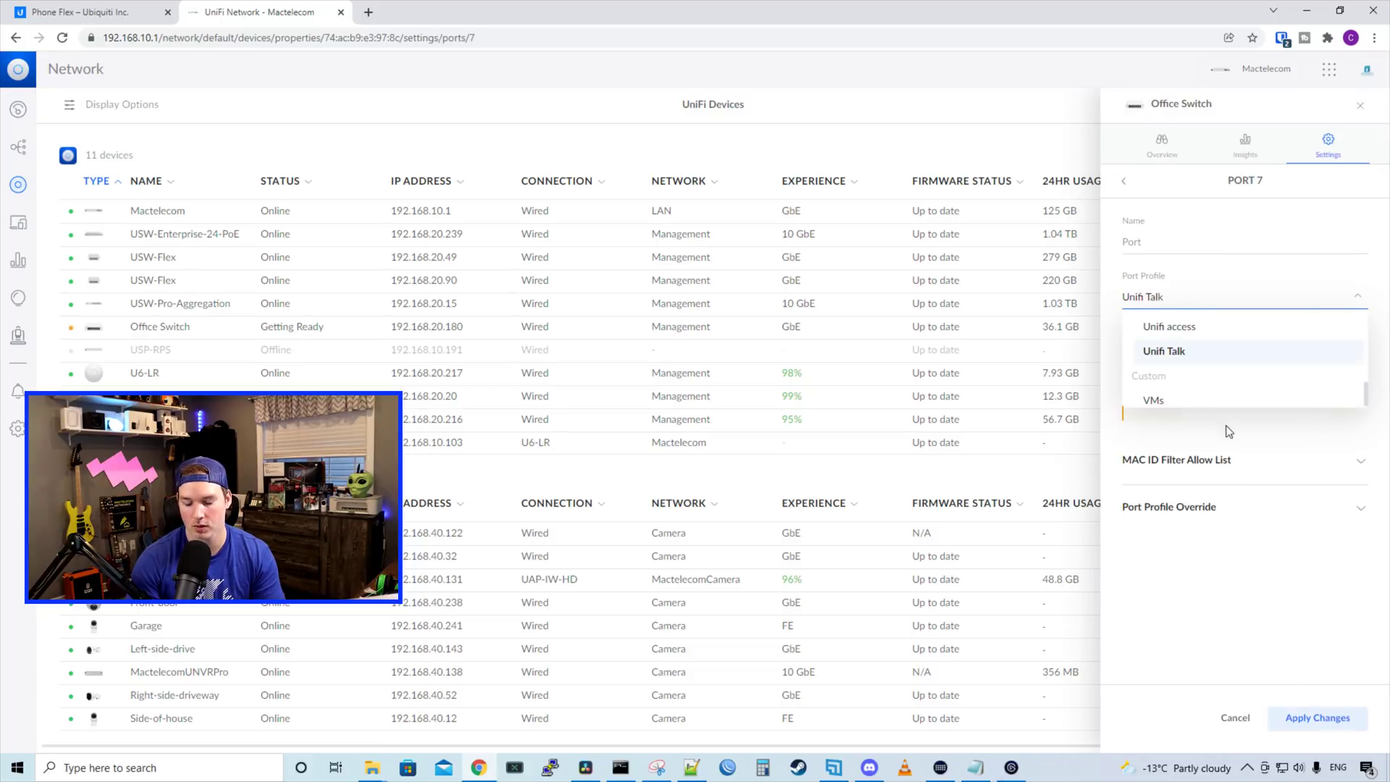
left_click(1319, 719)
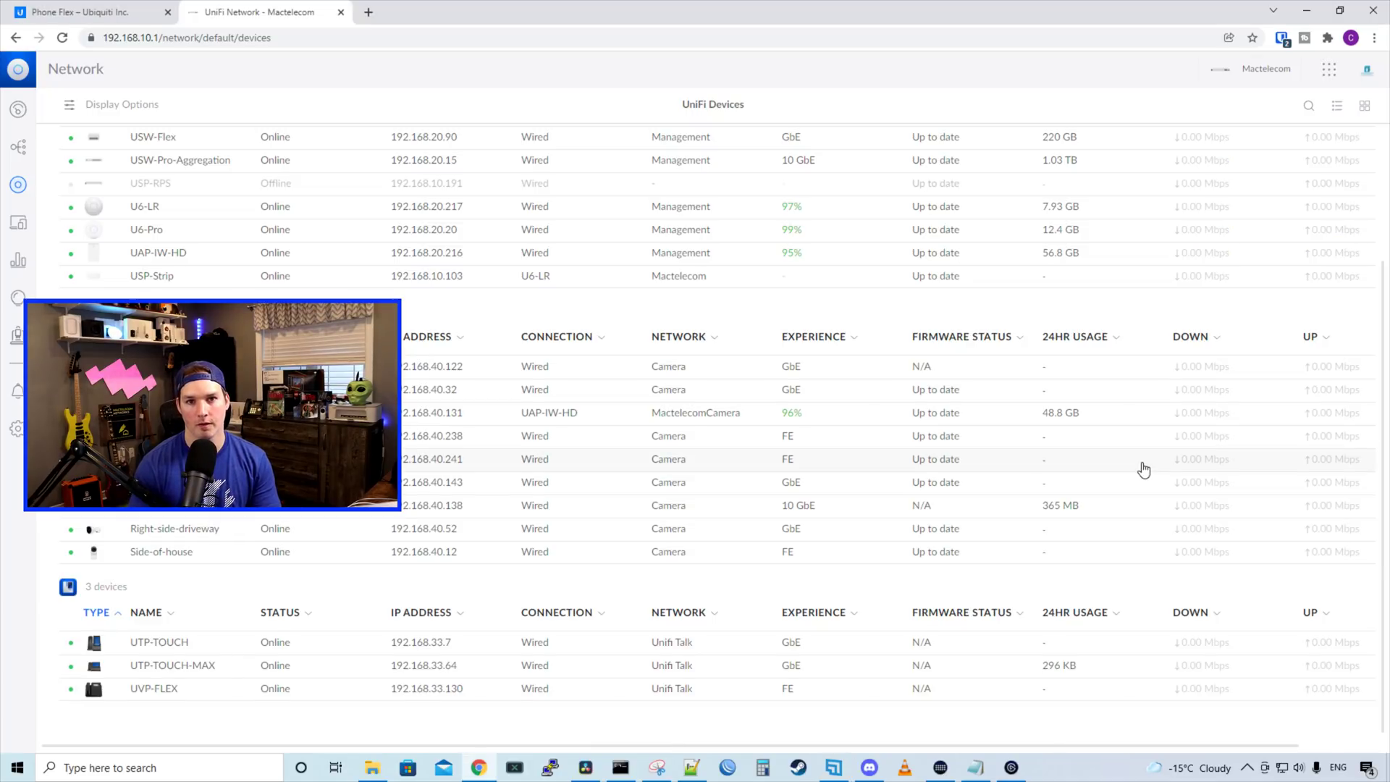
Switch from UniFi Network to the Talk application through the apps grid.
left_click(1329, 70)
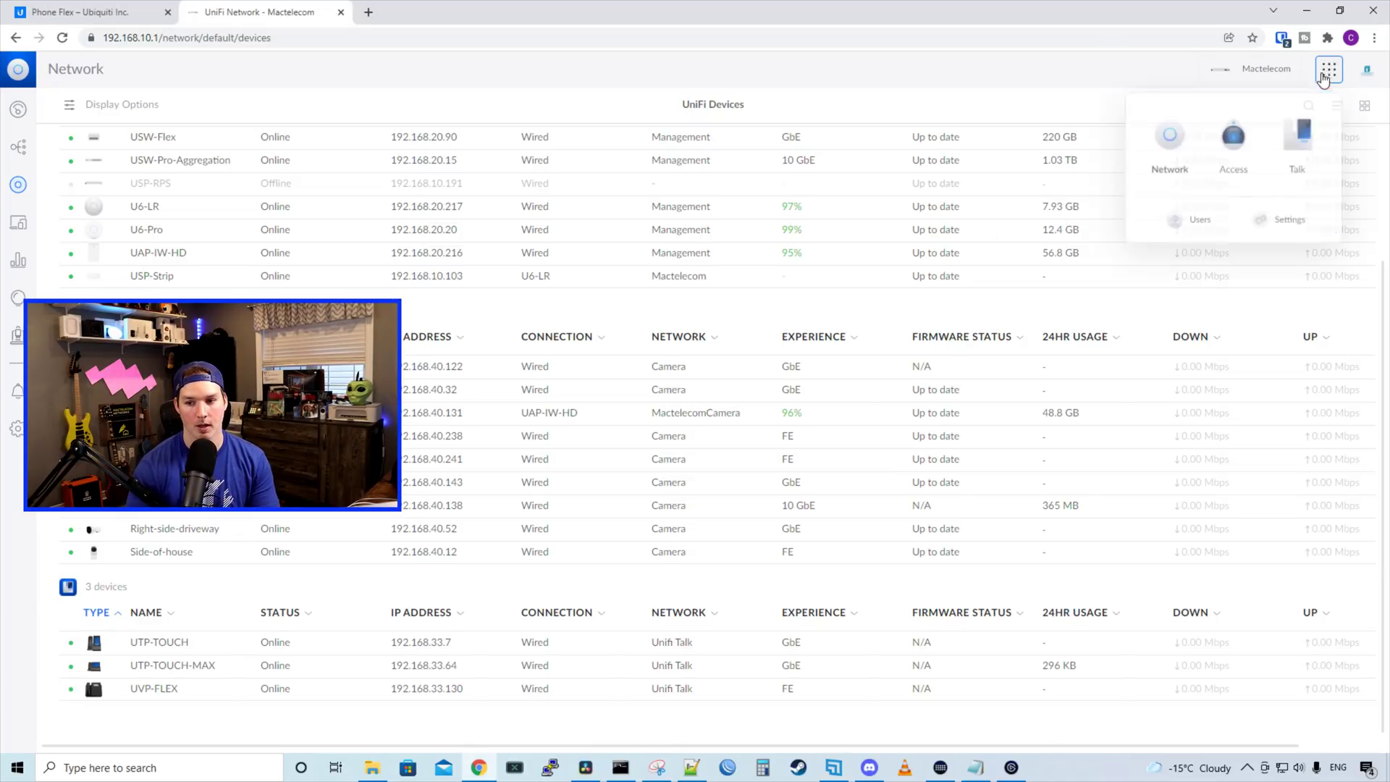
left_click(1298, 129)
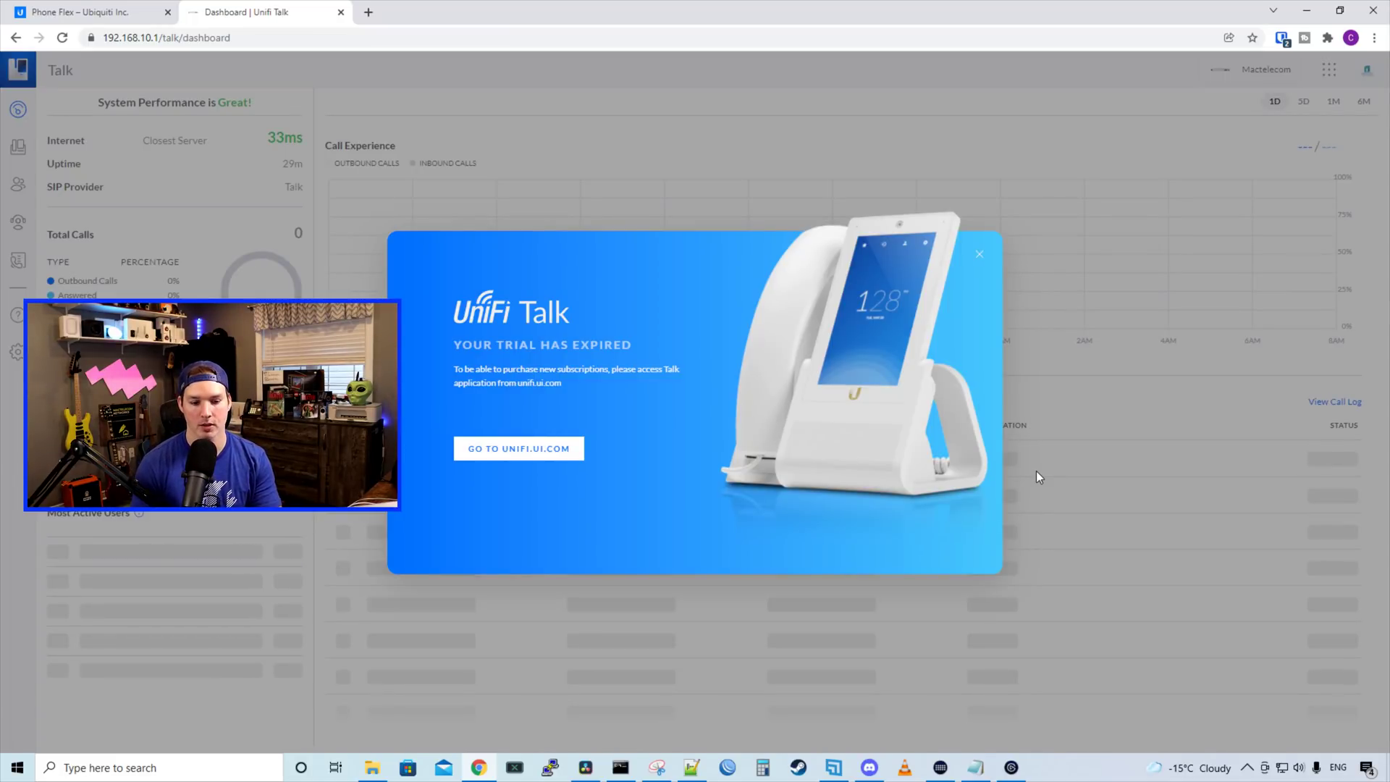
Close the 'Your trial has expired' popup to reveal the Talk dashboard.
left_click(978, 258)
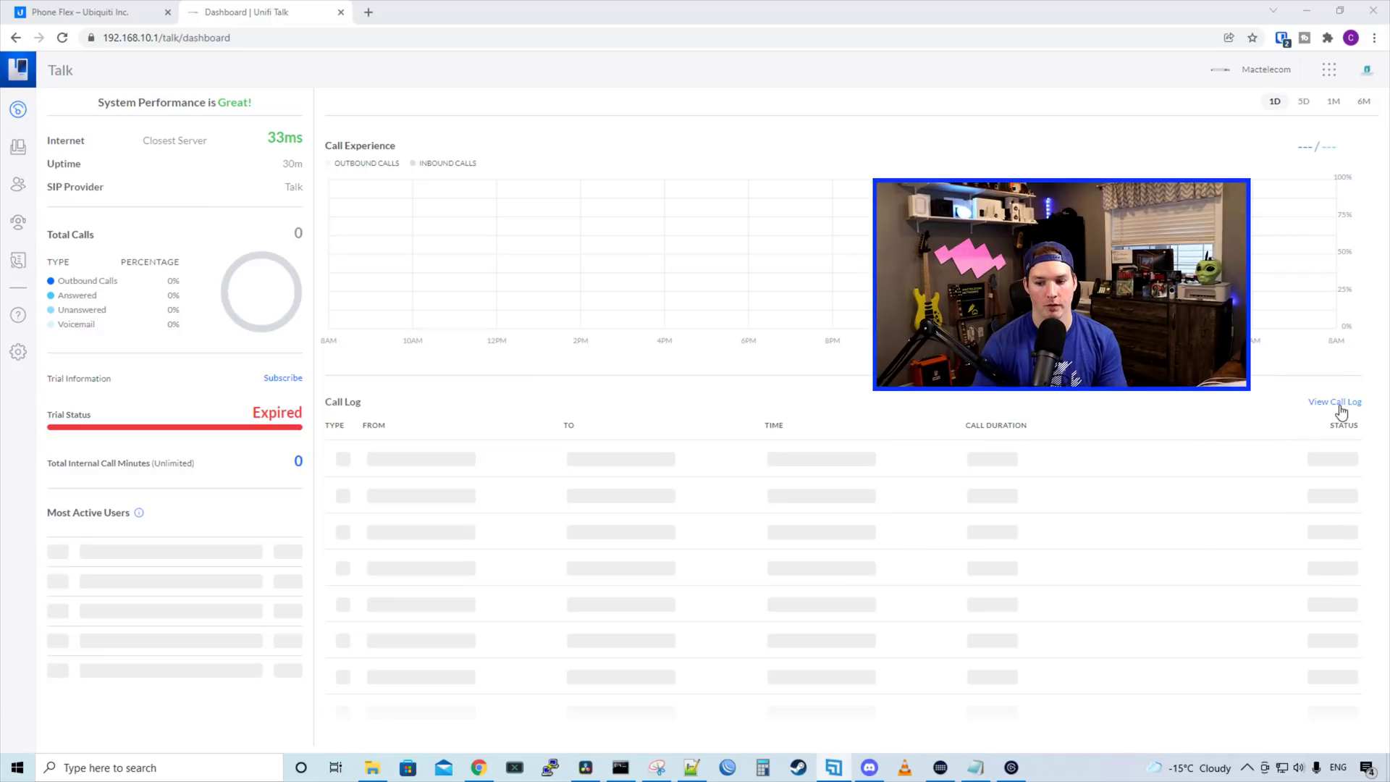
Assign the UTP-TOUCH-MAX-EE48 phone to the existing user from the Devices list.
left_click(20, 153)
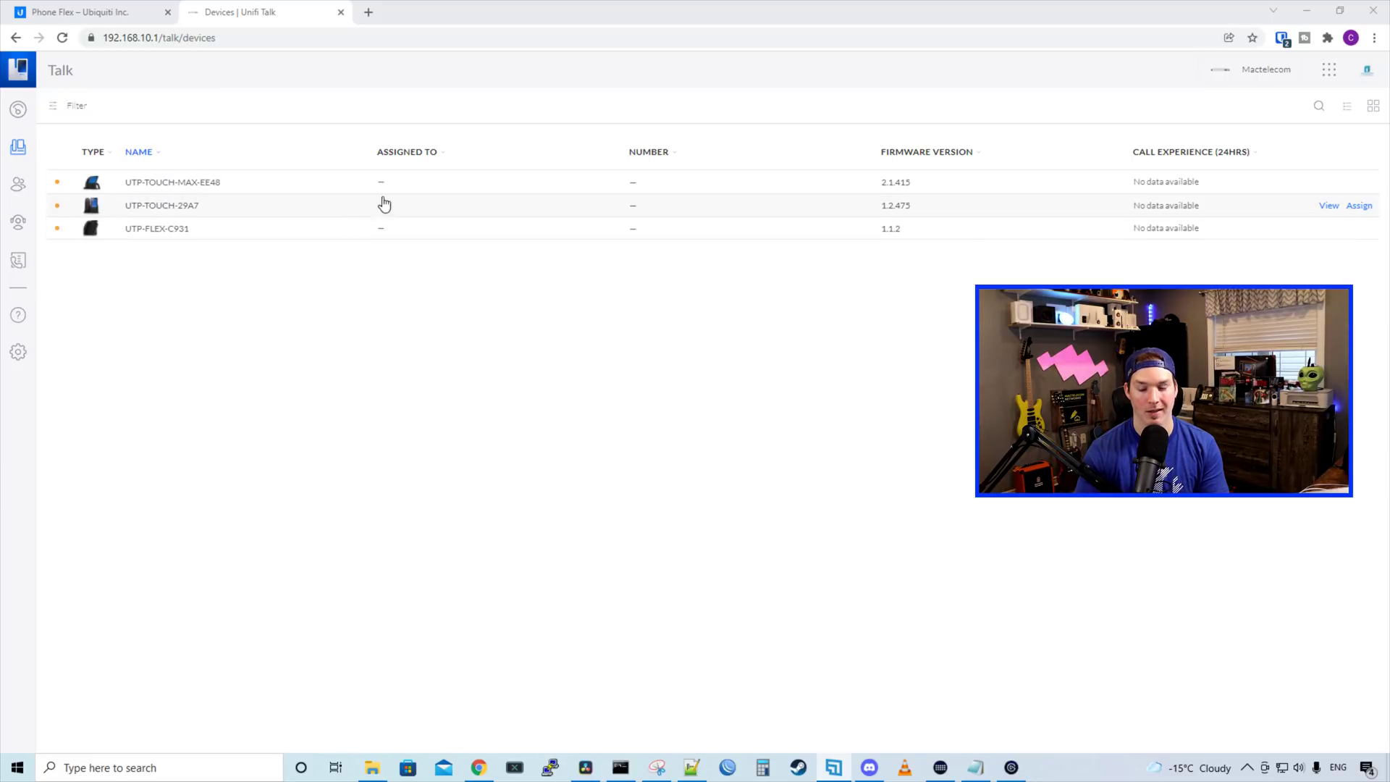
left_click(261, 190)
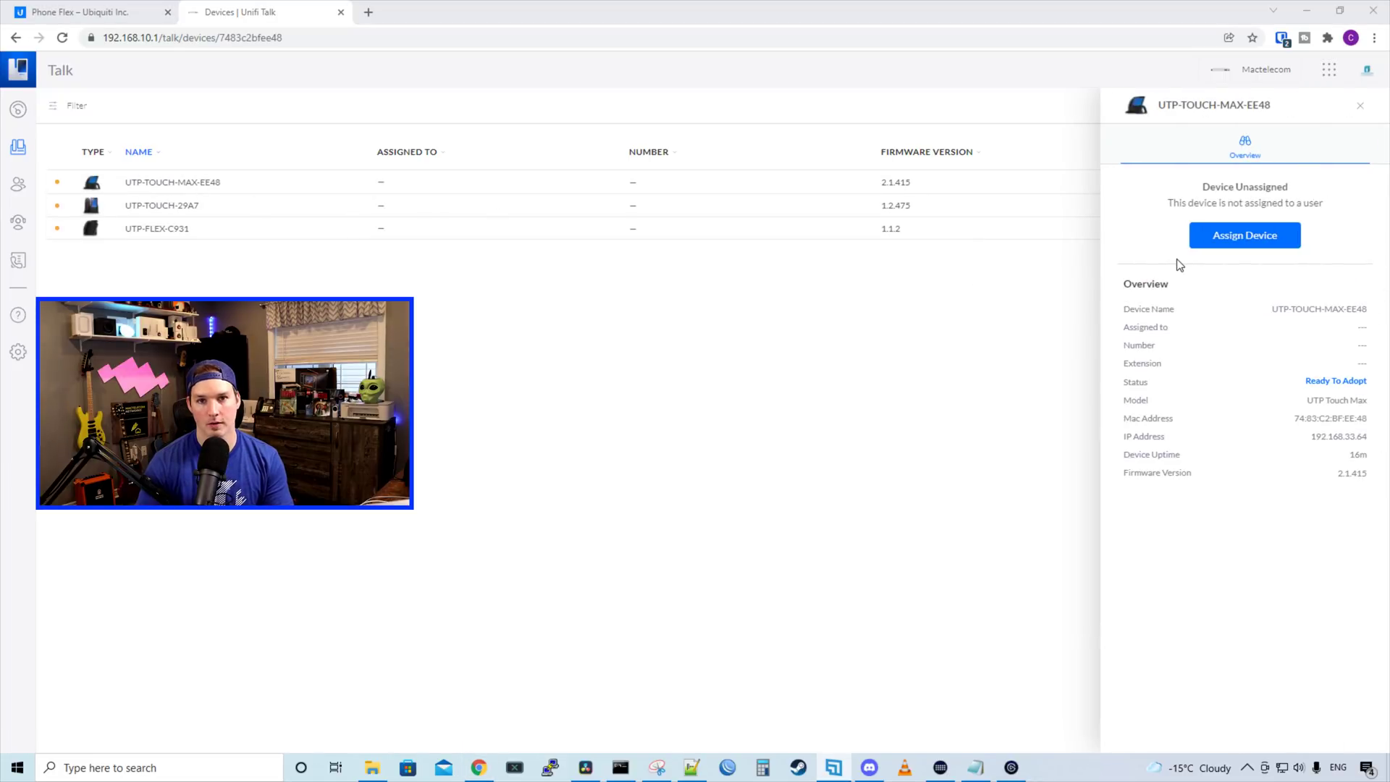
left_click(1260, 245)
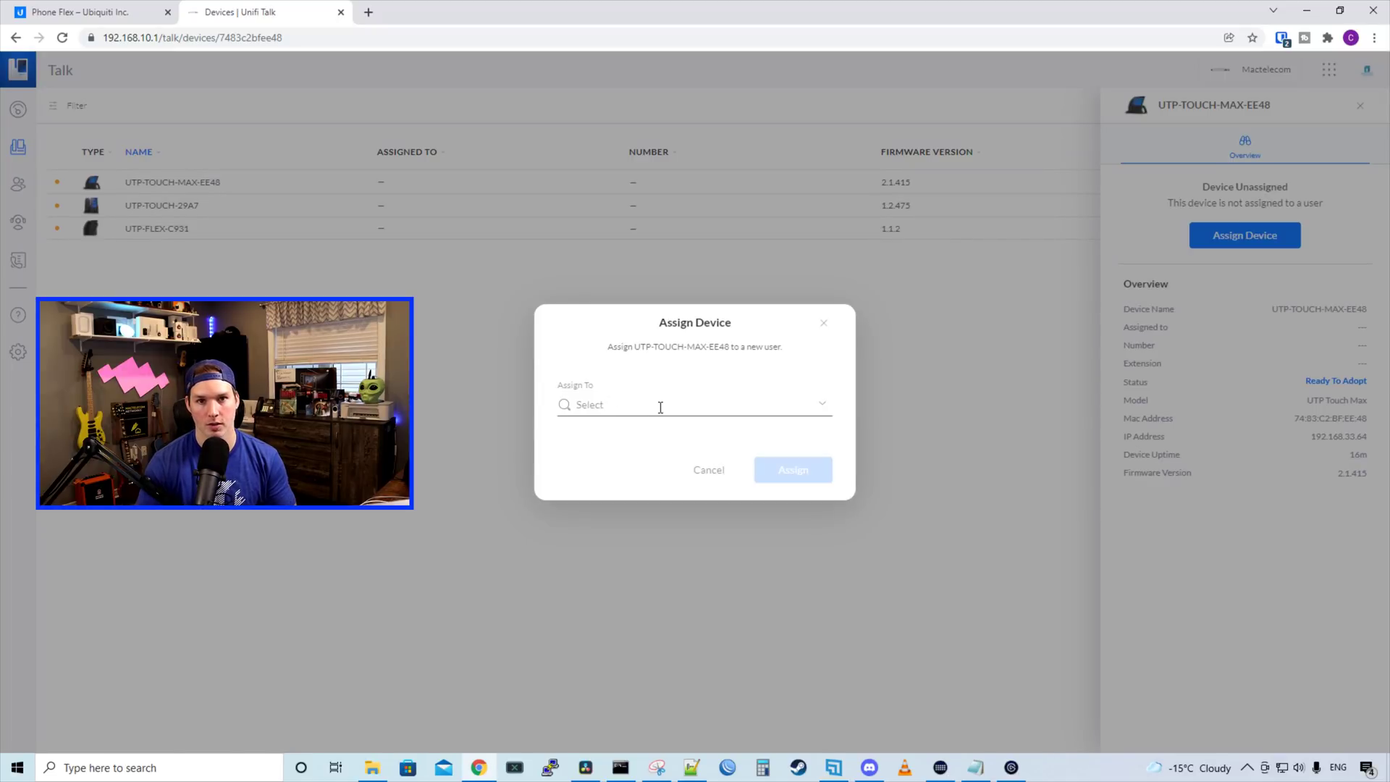
left_click(812, 405)
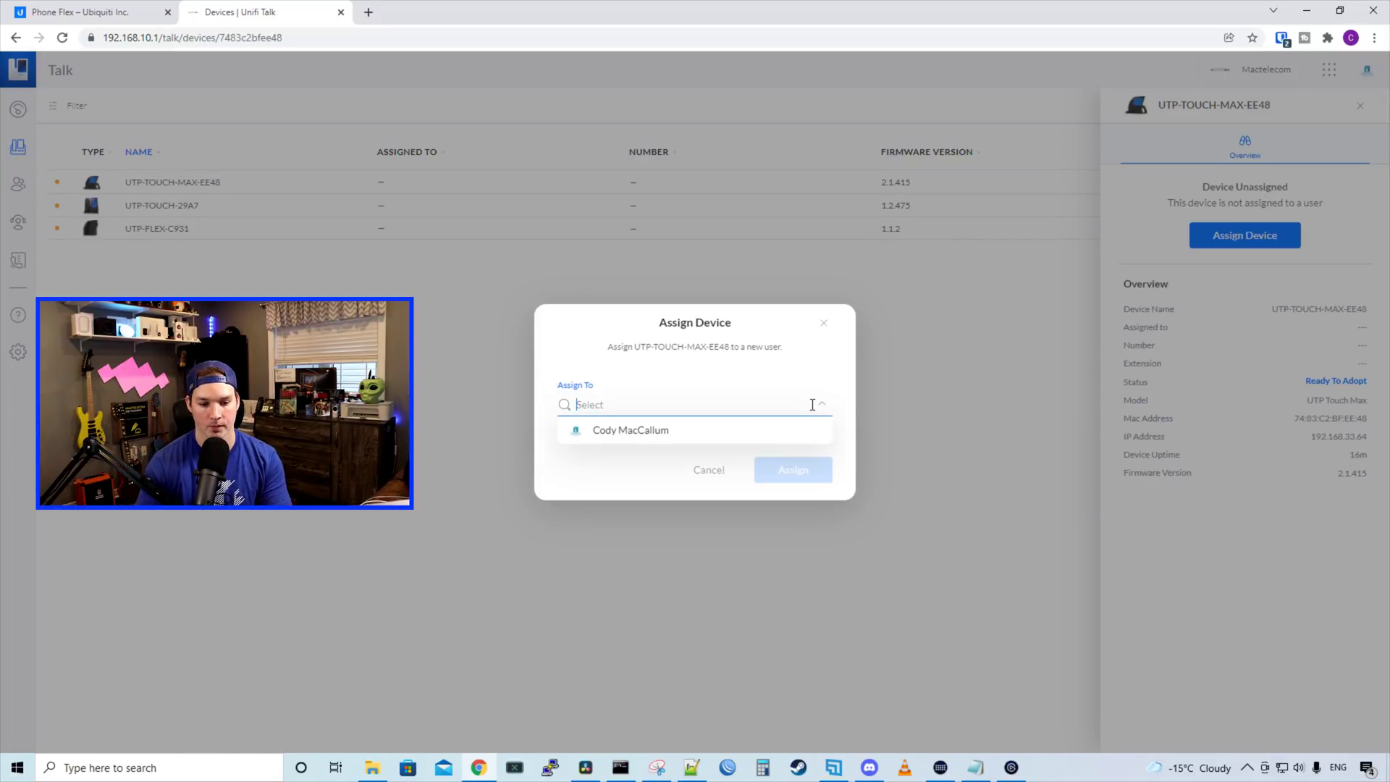
left_click(662, 431)
left_click(794, 470)
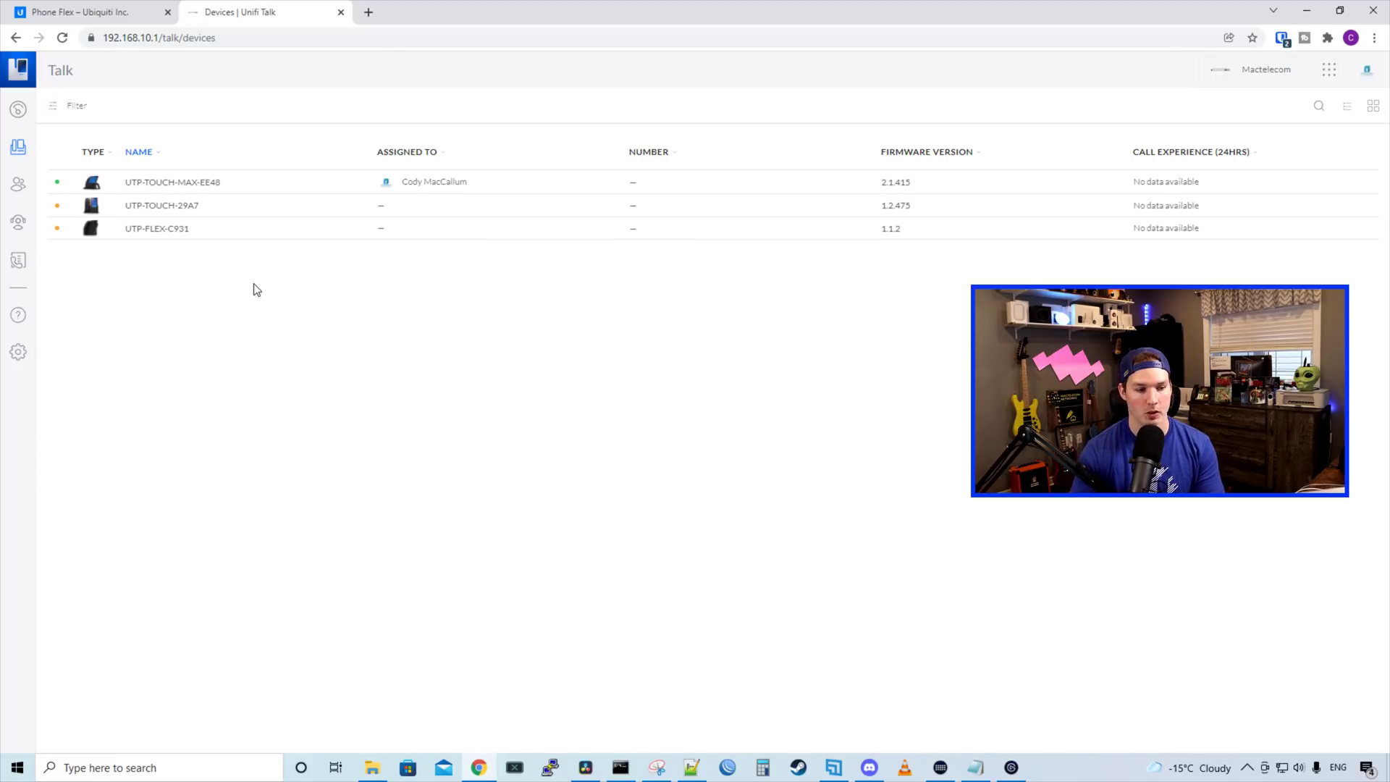
Add user Youtube Test 1 with extension 101.
left_click(20, 191)
left_click(1358, 110)
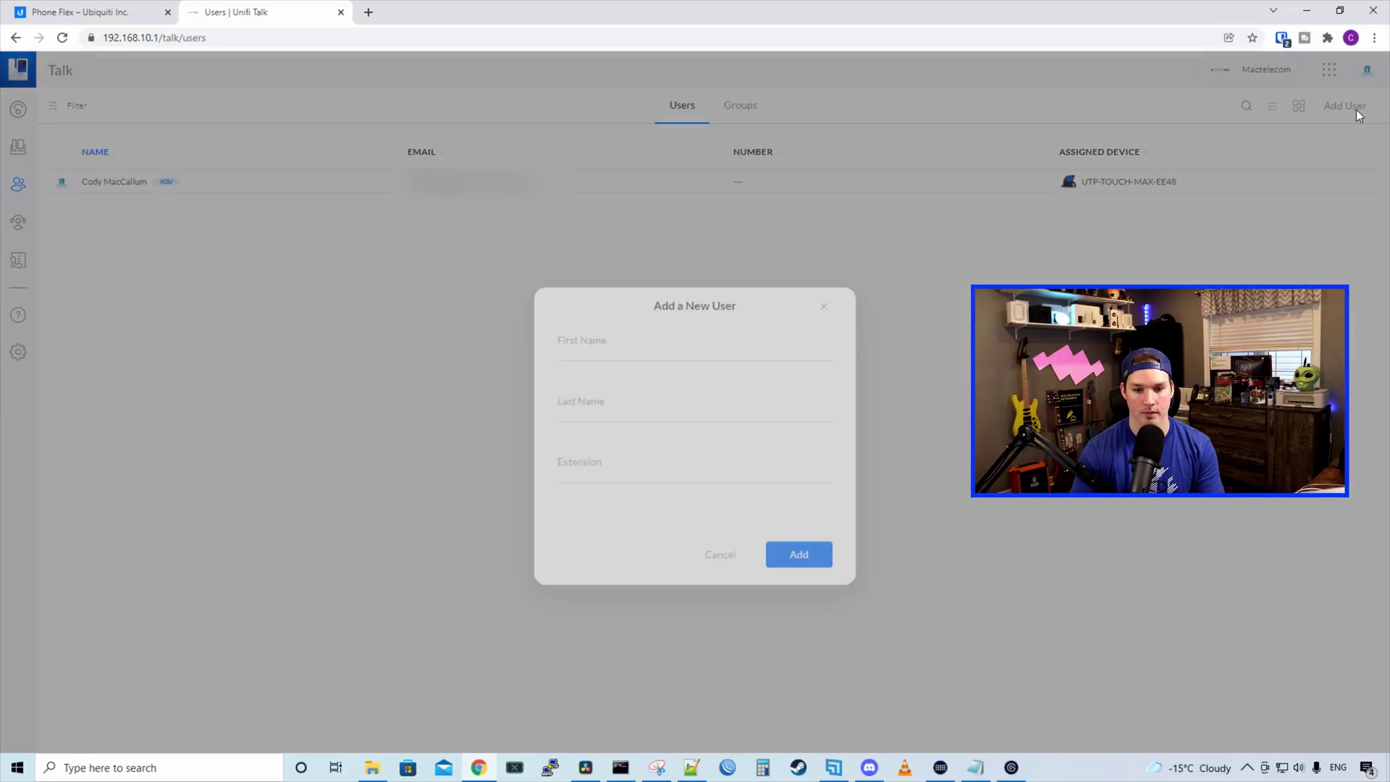
left_click(658, 318)
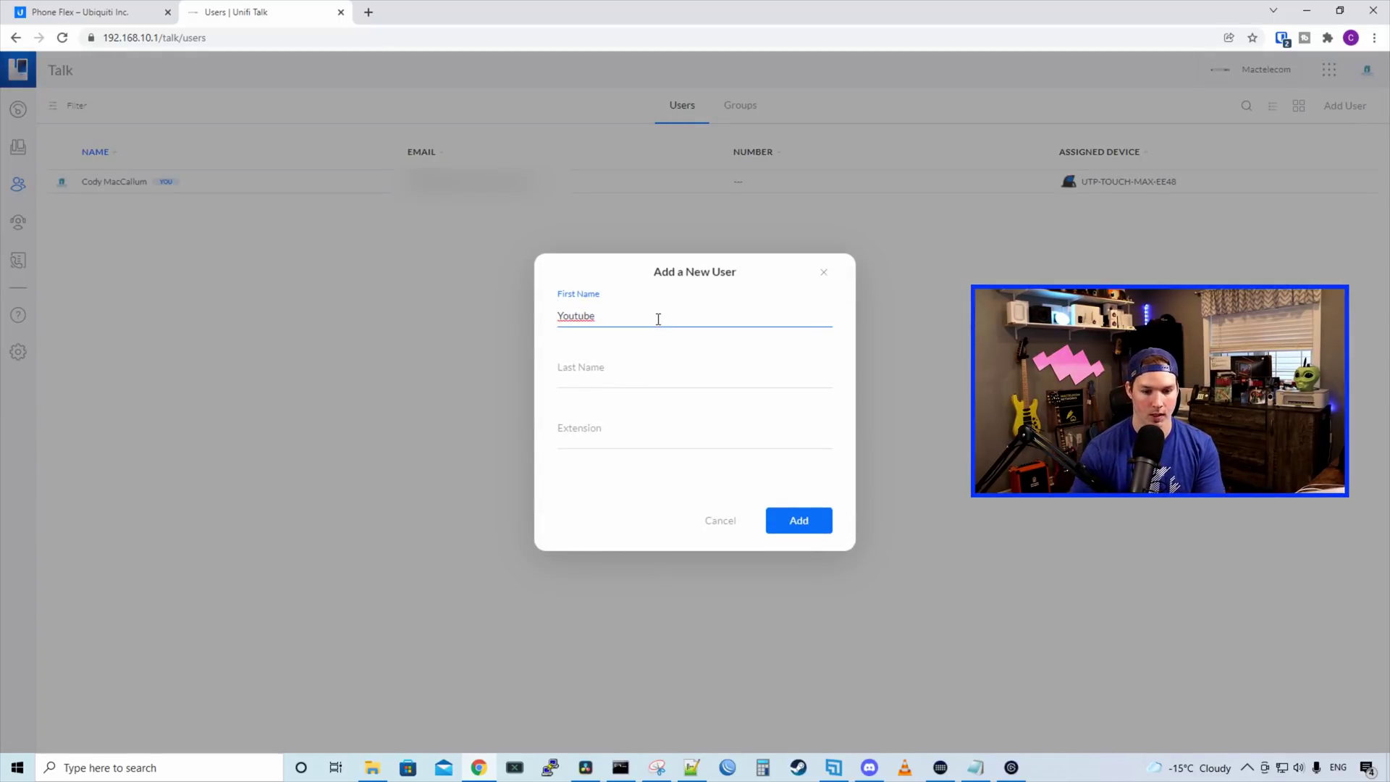
left_click(617, 368)
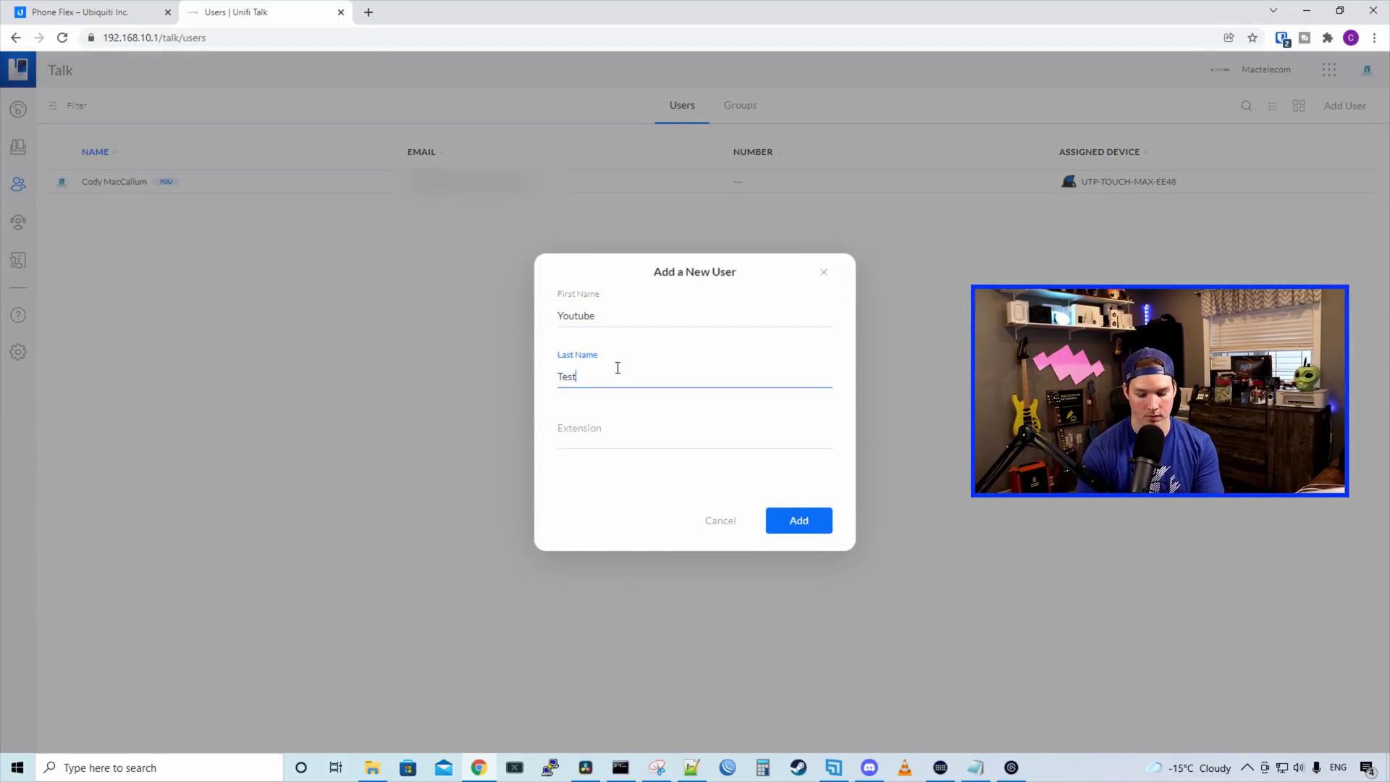
left_click(635, 438)
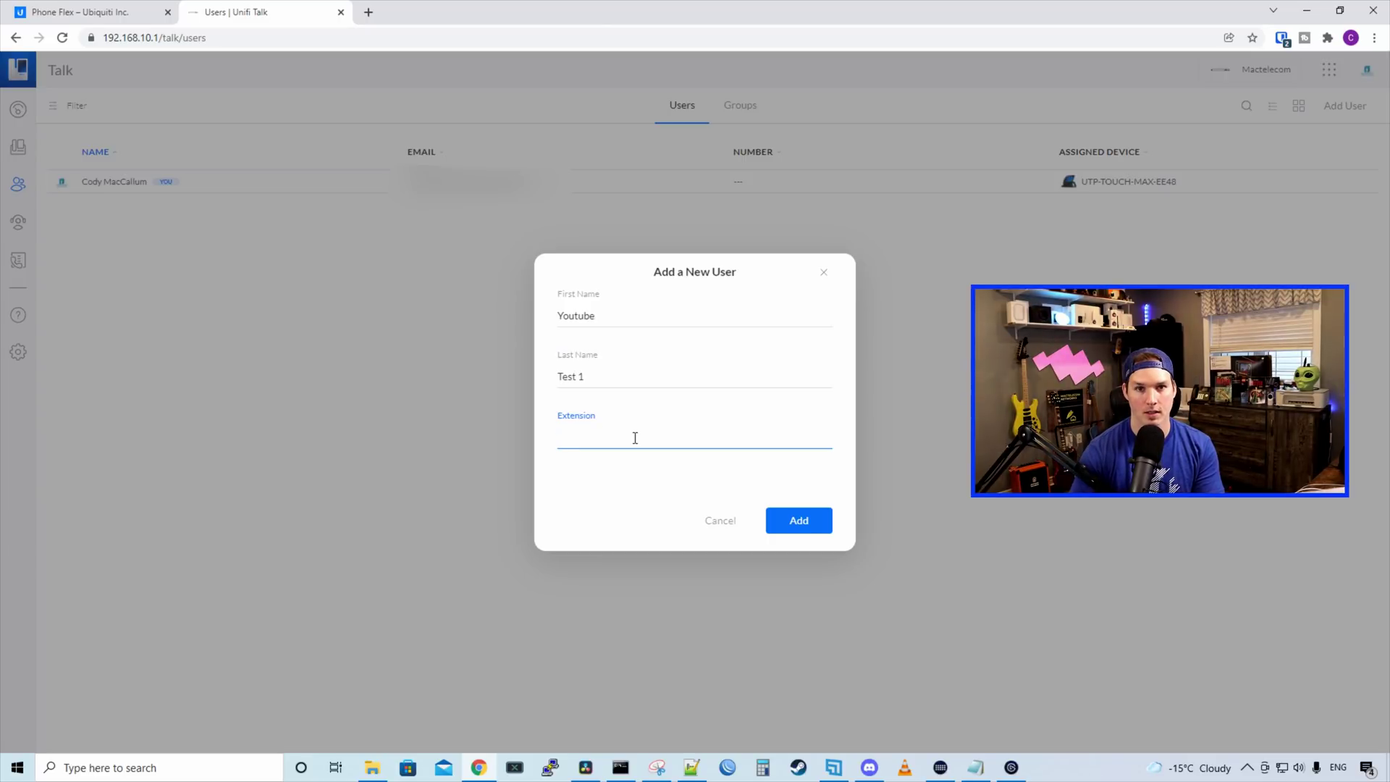
type("101")
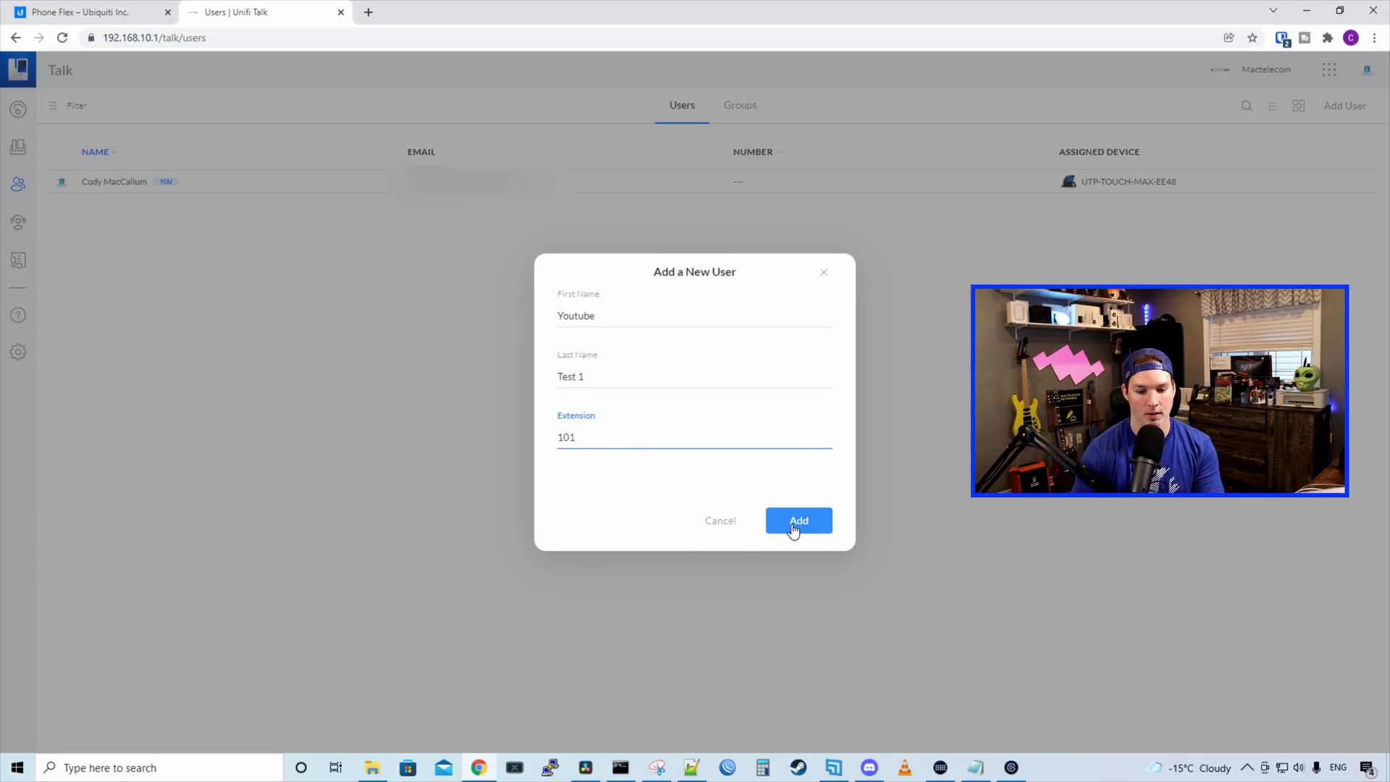
left_click(821, 531)
Add user Youtube Test 2 with extension 102.
left_click(1362, 106)
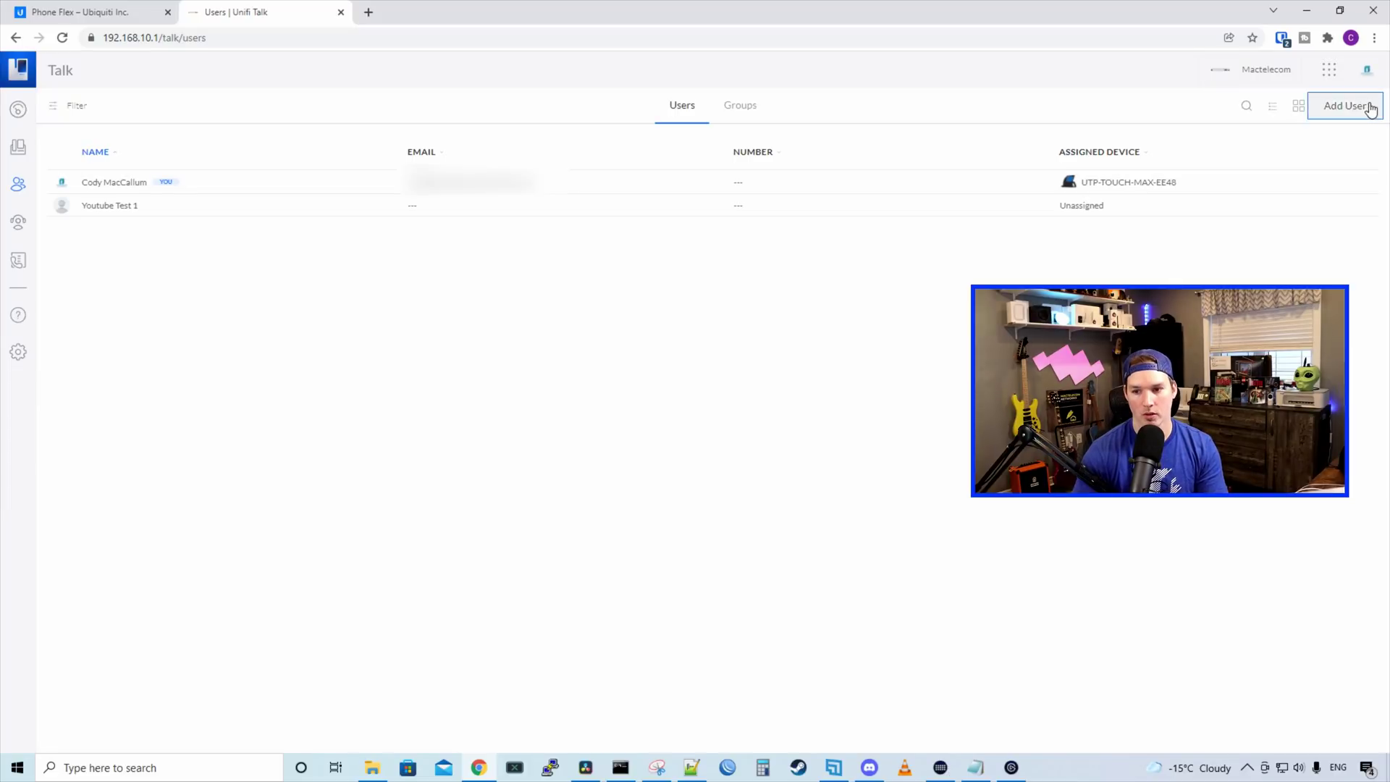
left_click(626, 315)
type("You")
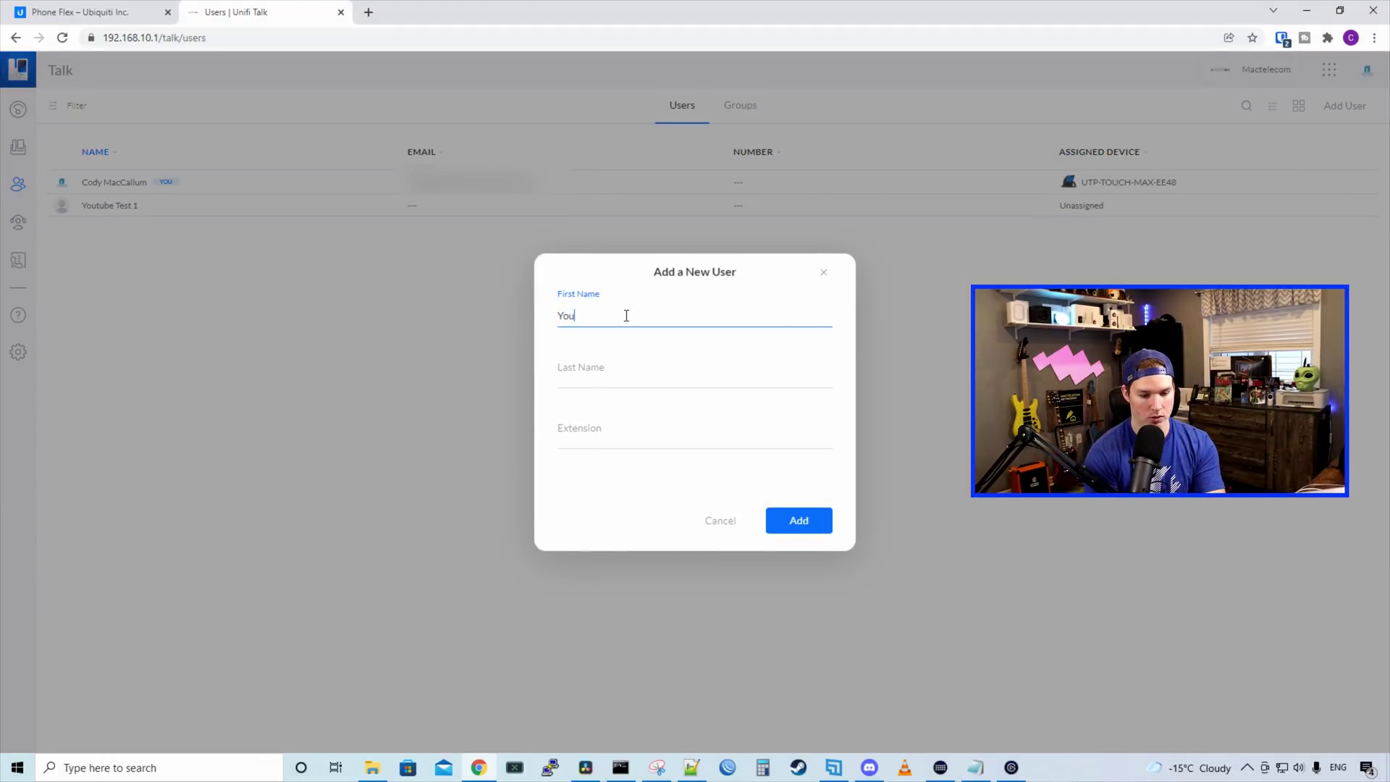
type("tube")
key("Tab")
type("Te")
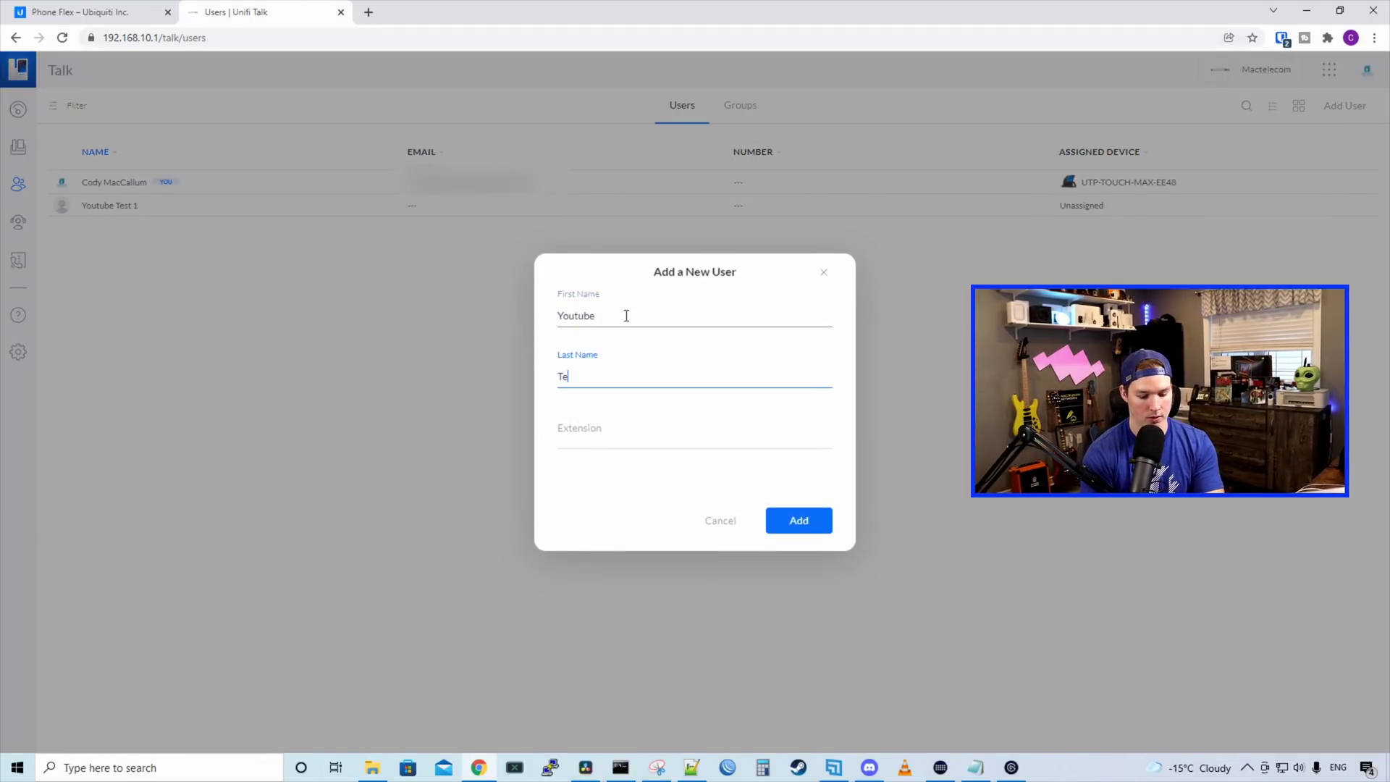
type("st 2")
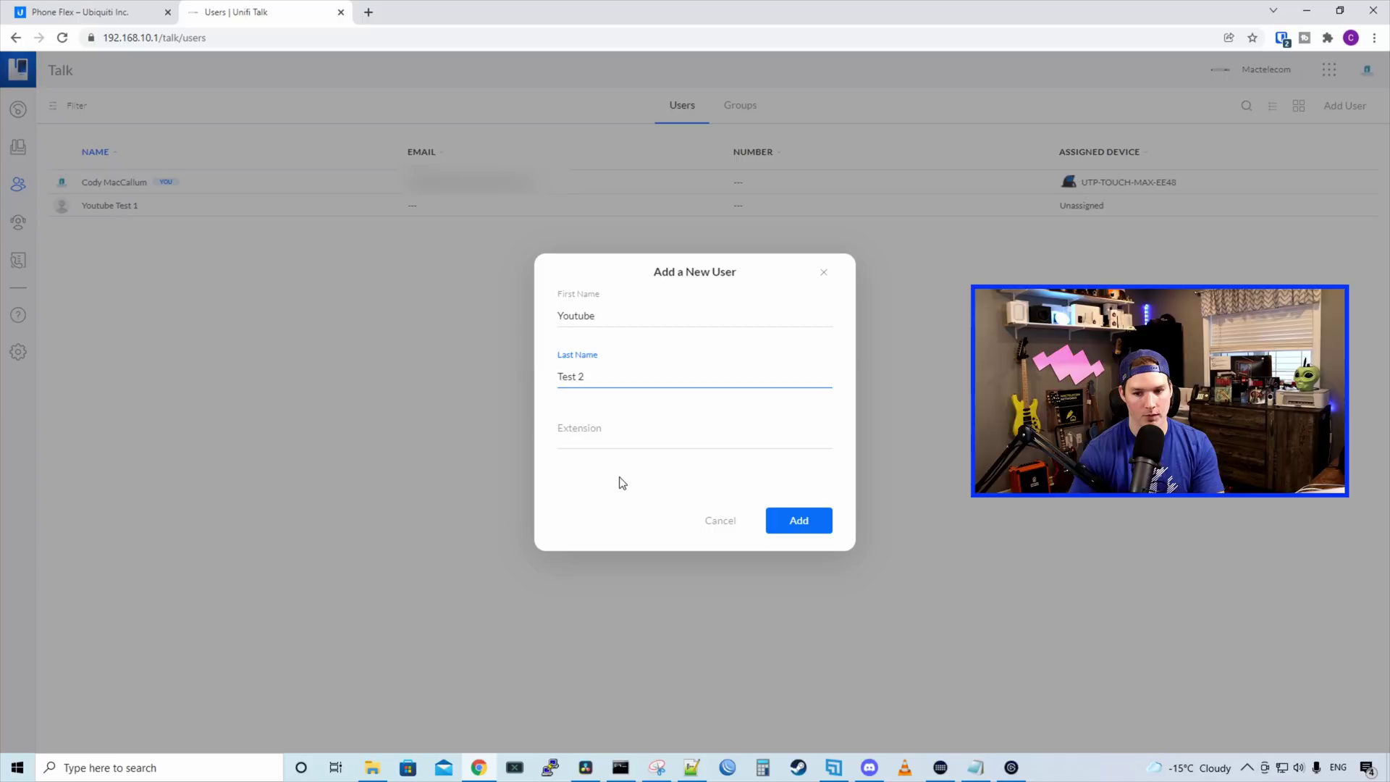
left_click(638, 441)
type("102")
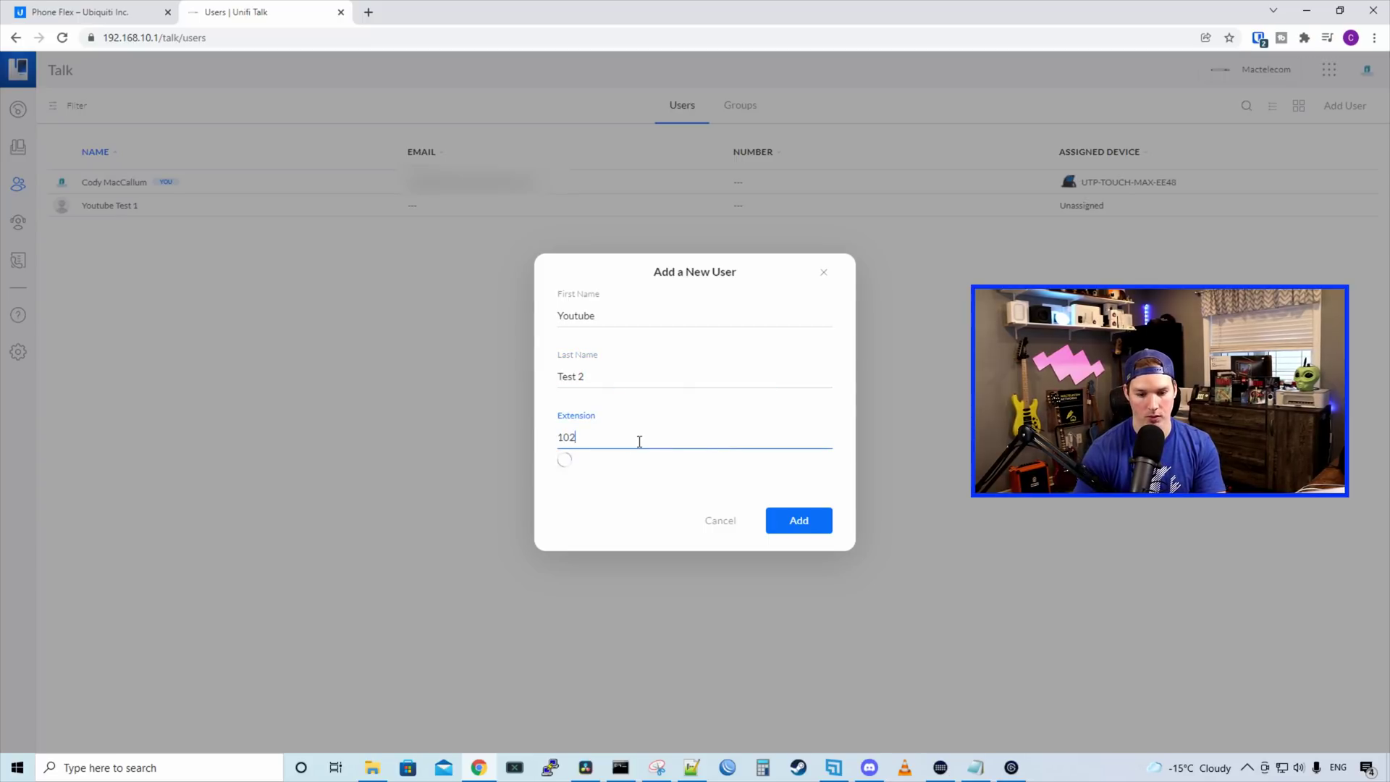
left_click(799, 521)
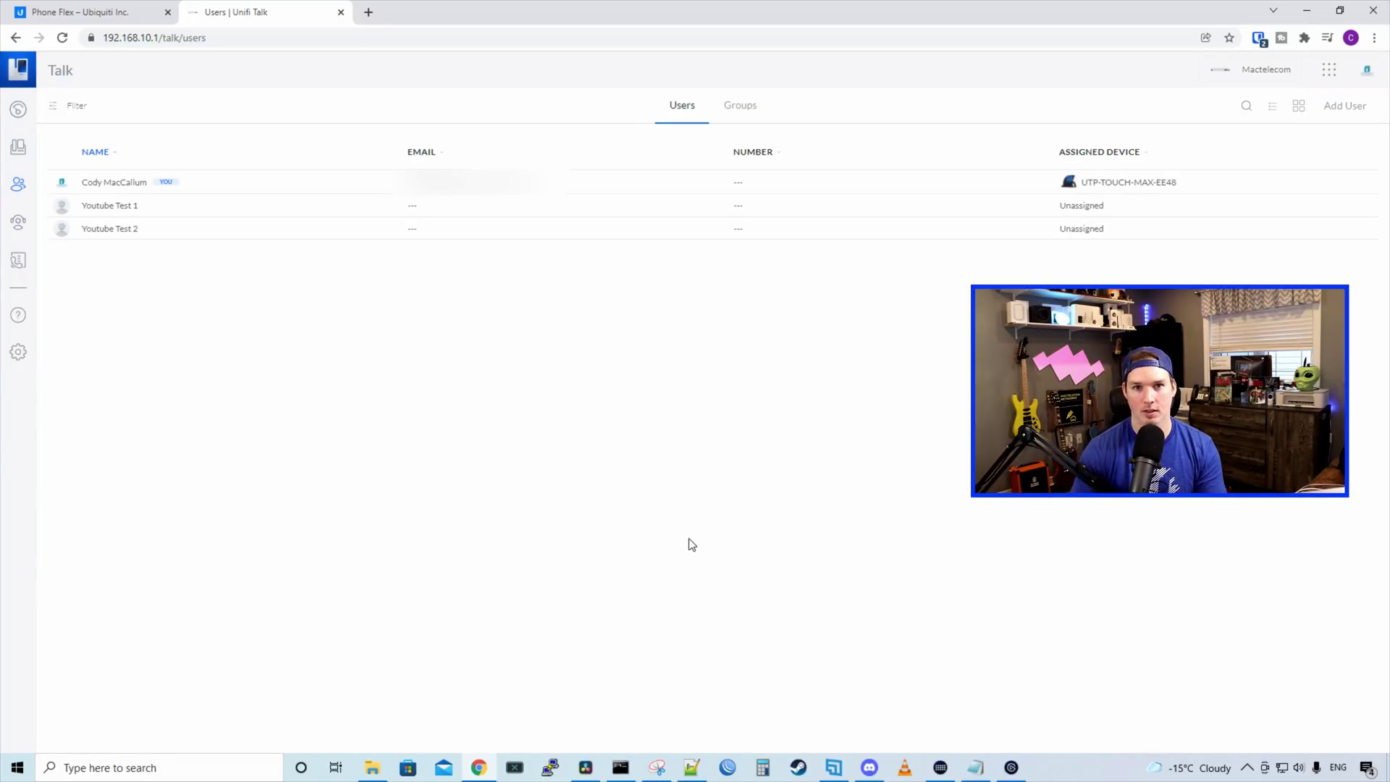
mouse_move(574, 193)
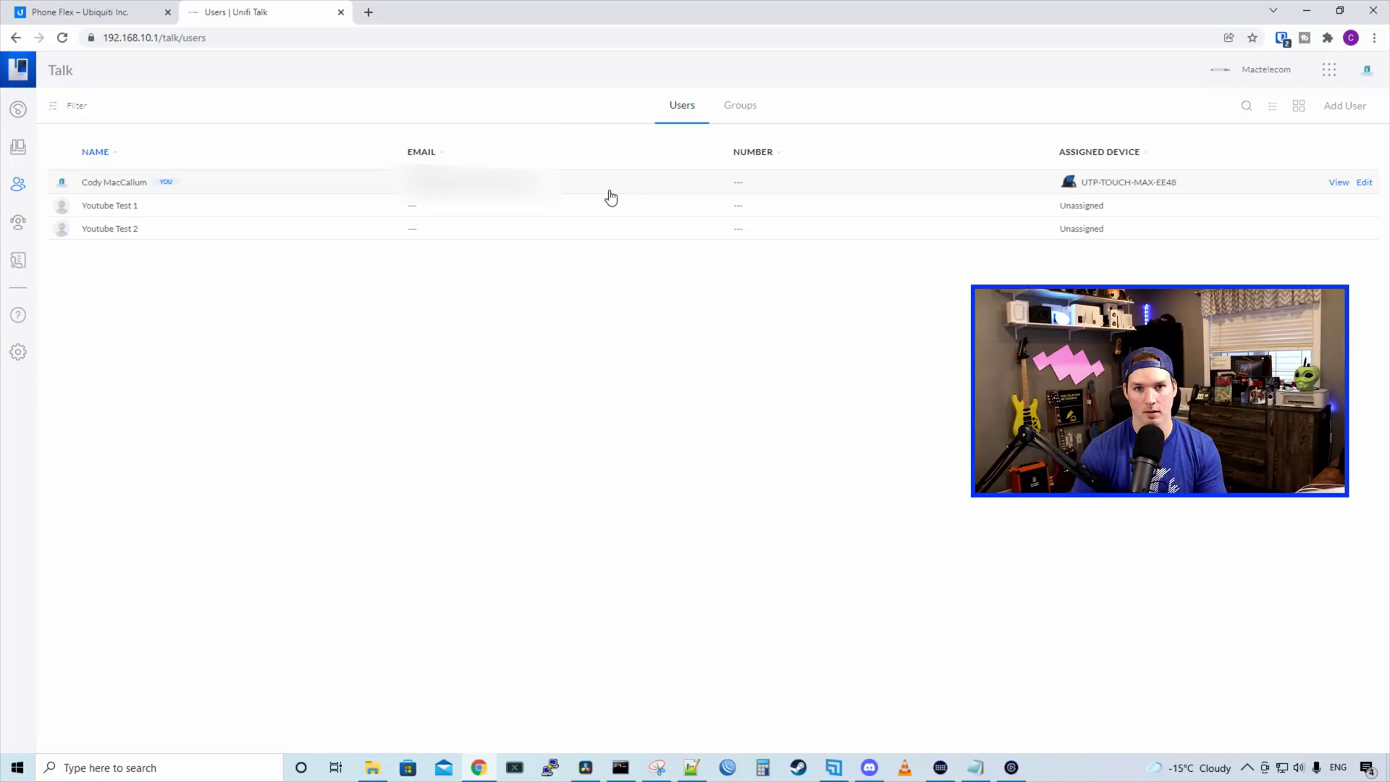
Change the UTP-TOUCH-MAX-EE48 user's extension from 0001 to 100 and save.
left_click(1364, 183)
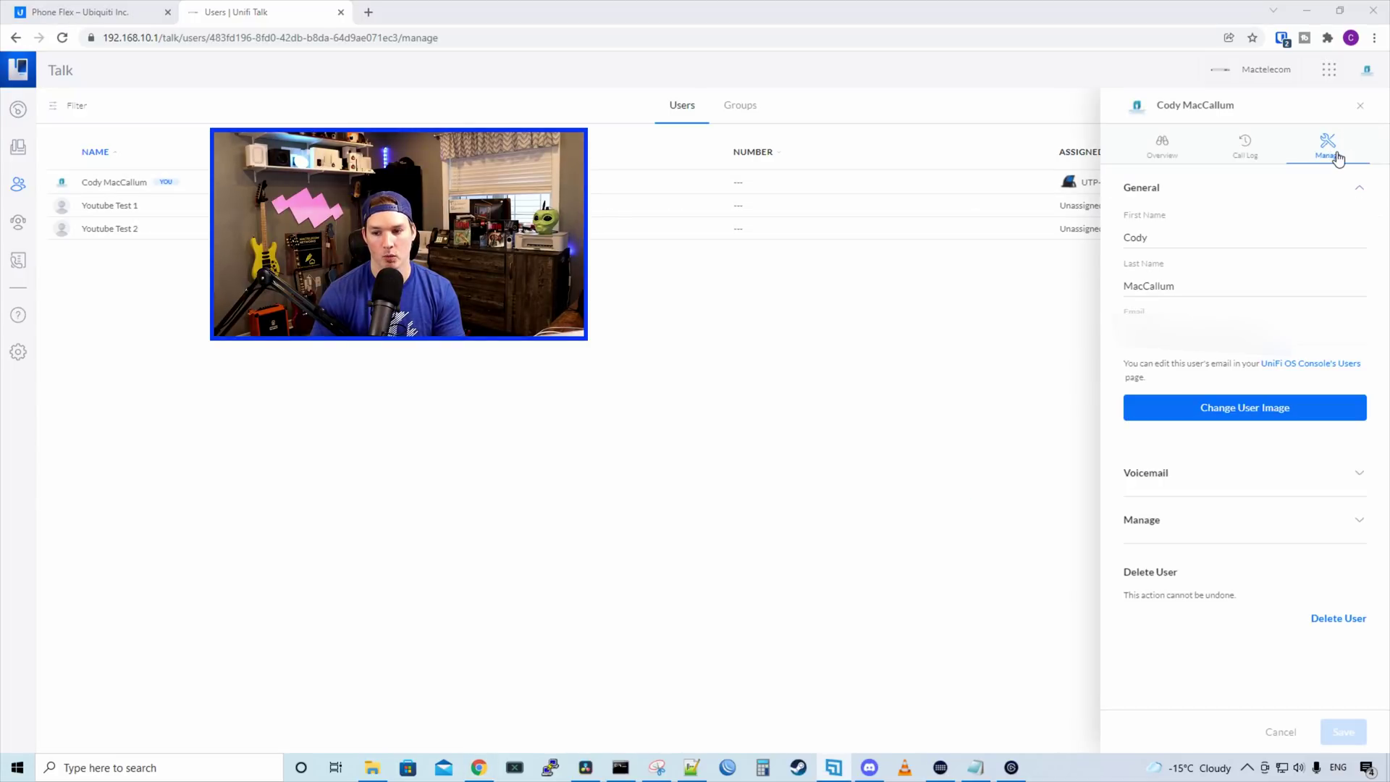
left_click(1199, 524)
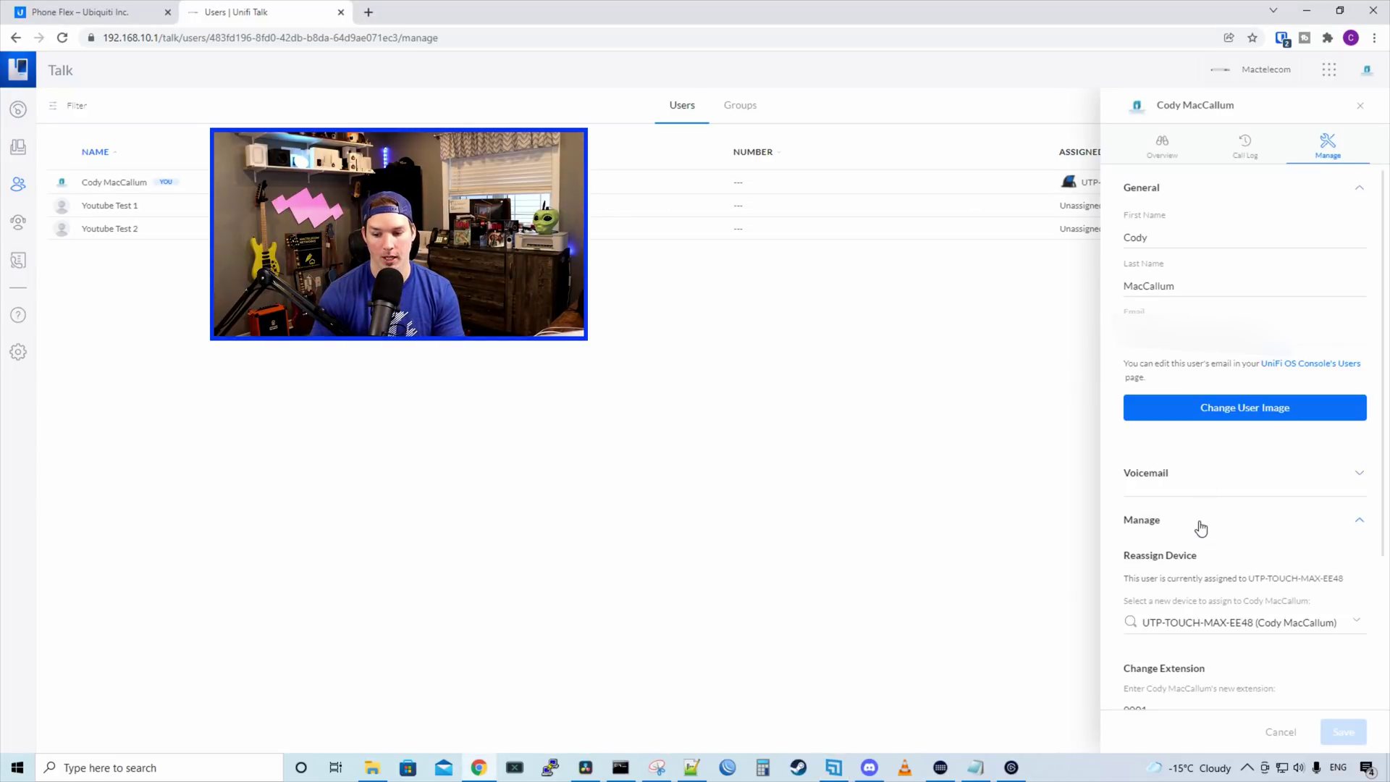
scroll(1201, 527, "down", 3)
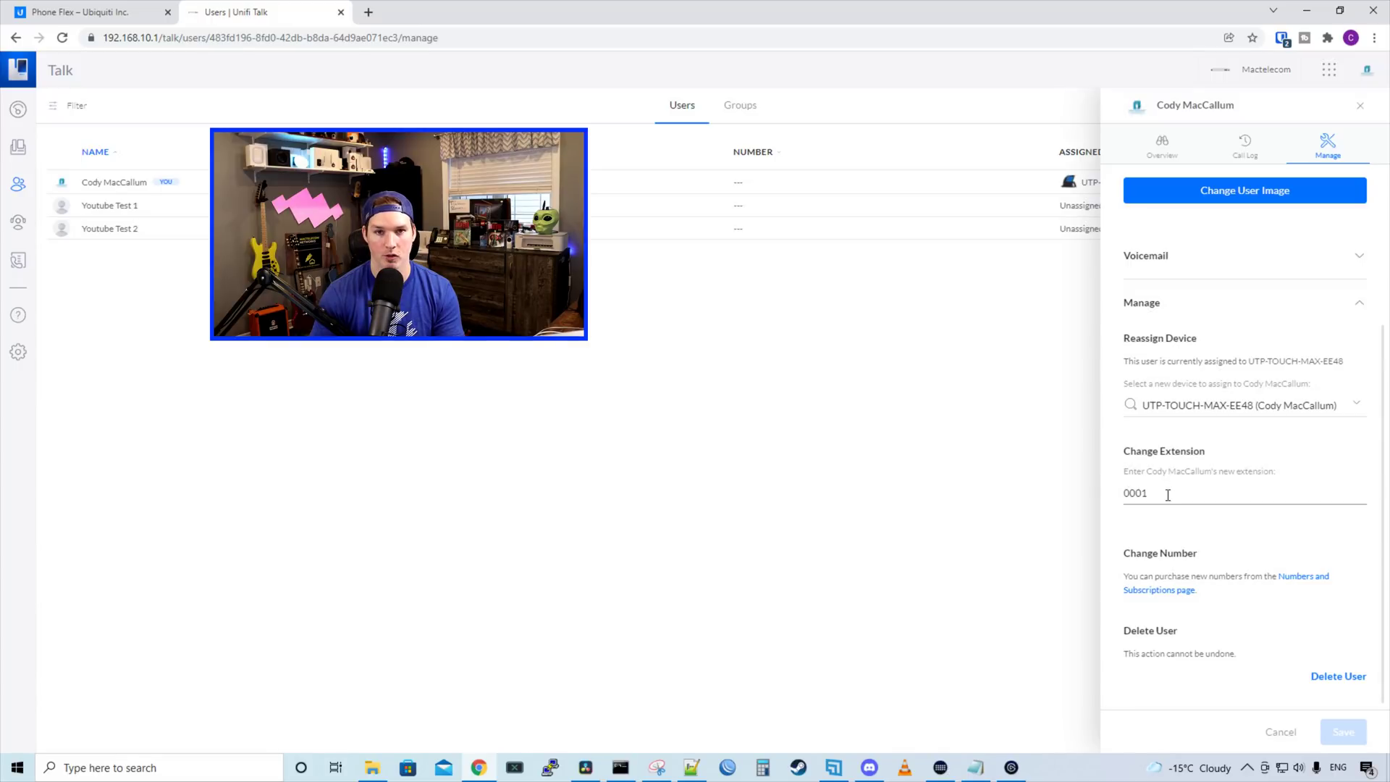
left_click_drag(1167, 495, 1088, 497)
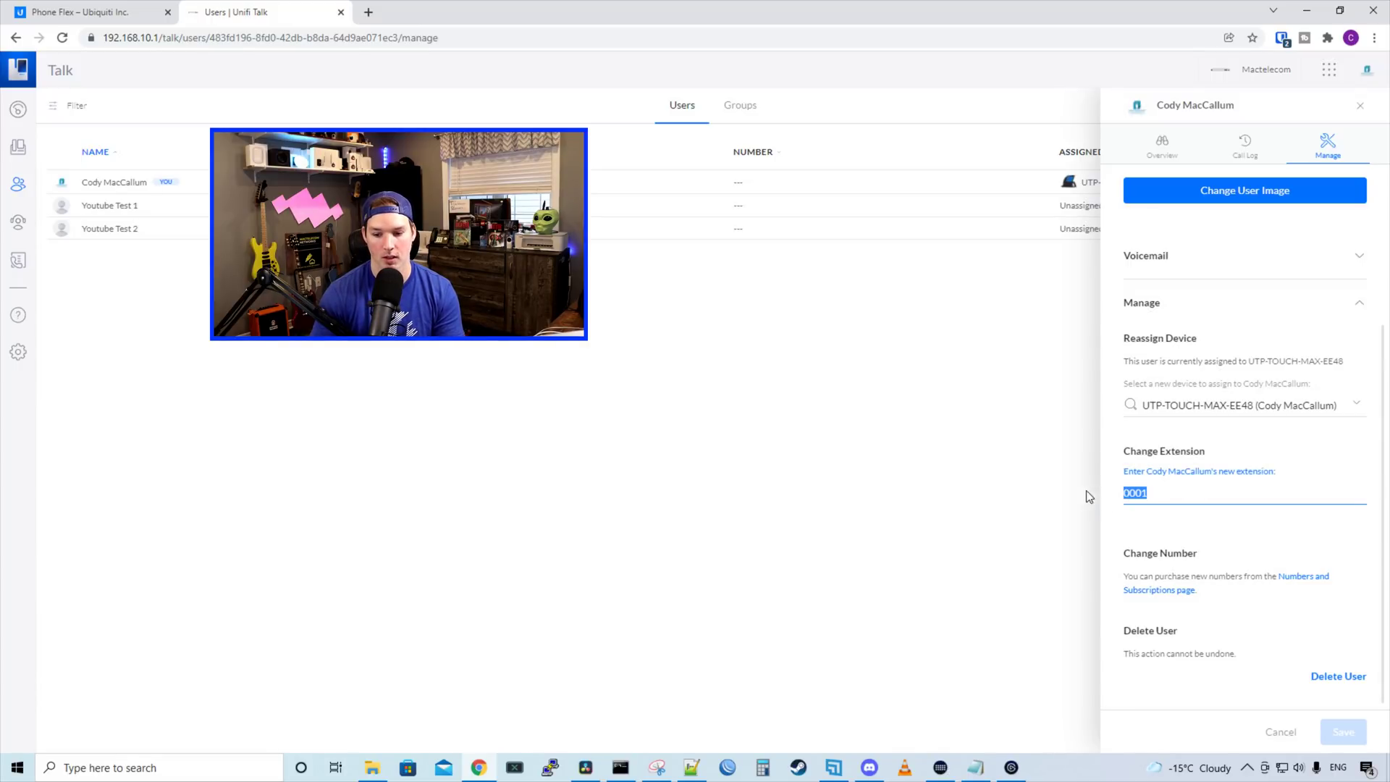
type("10")
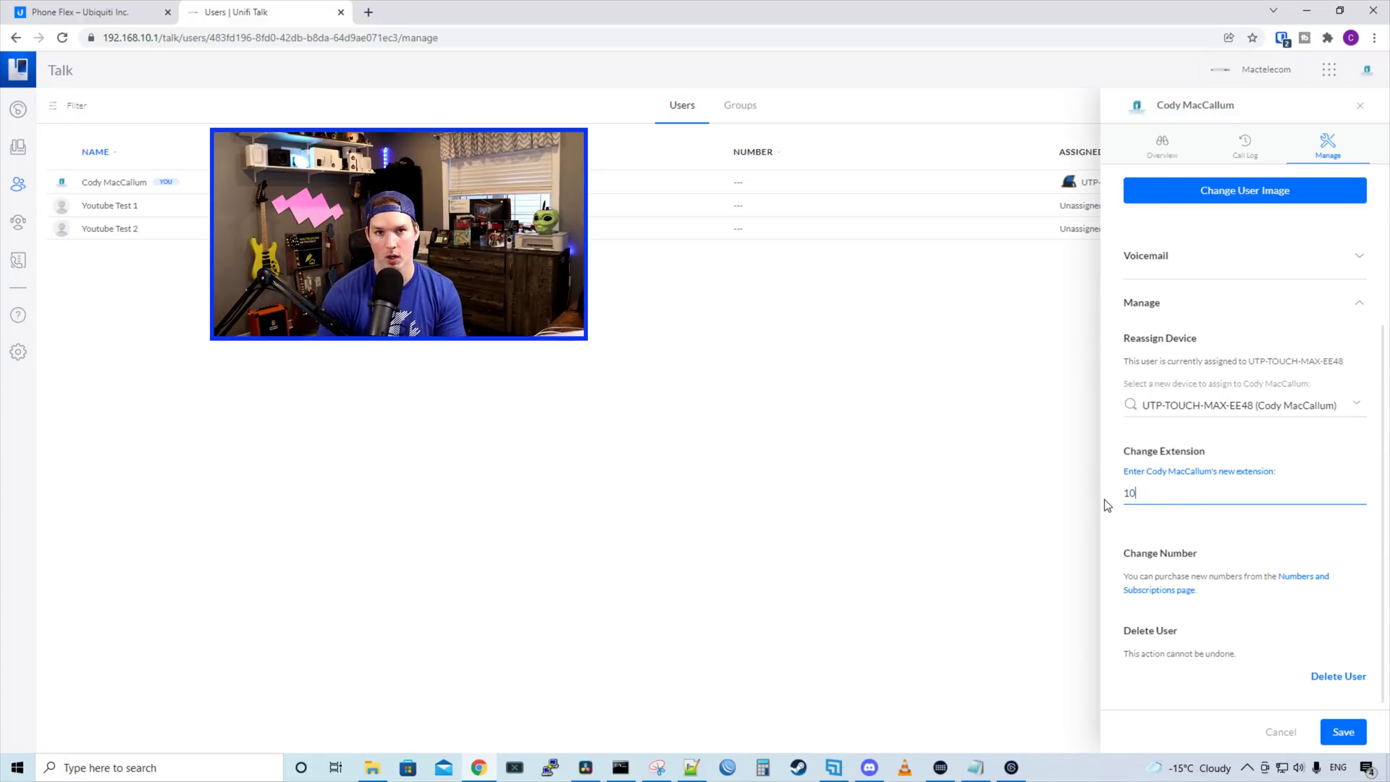
type("0")
left_click(1343, 731)
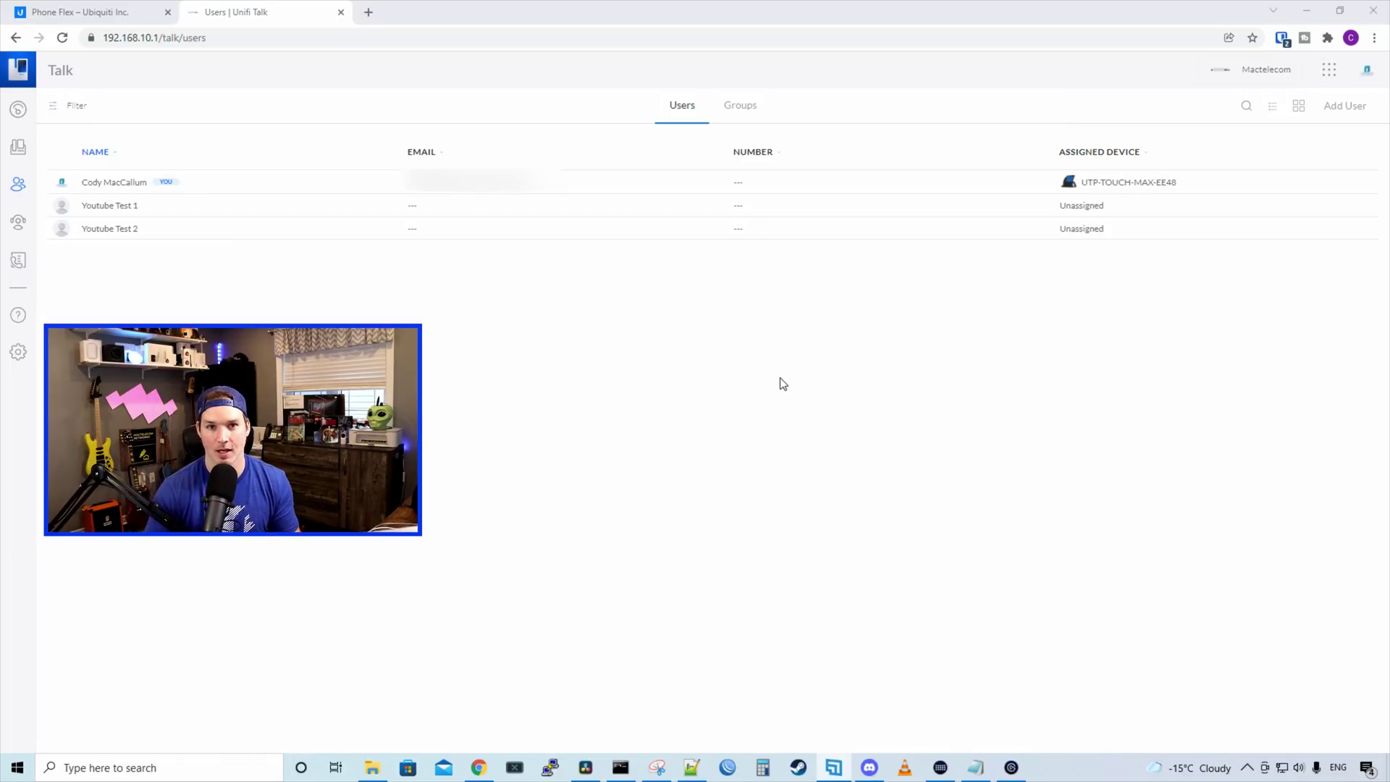
Assign the UTP-TOUCH-29A7 phone to Youtube Test 1.
left_click(26, 151)
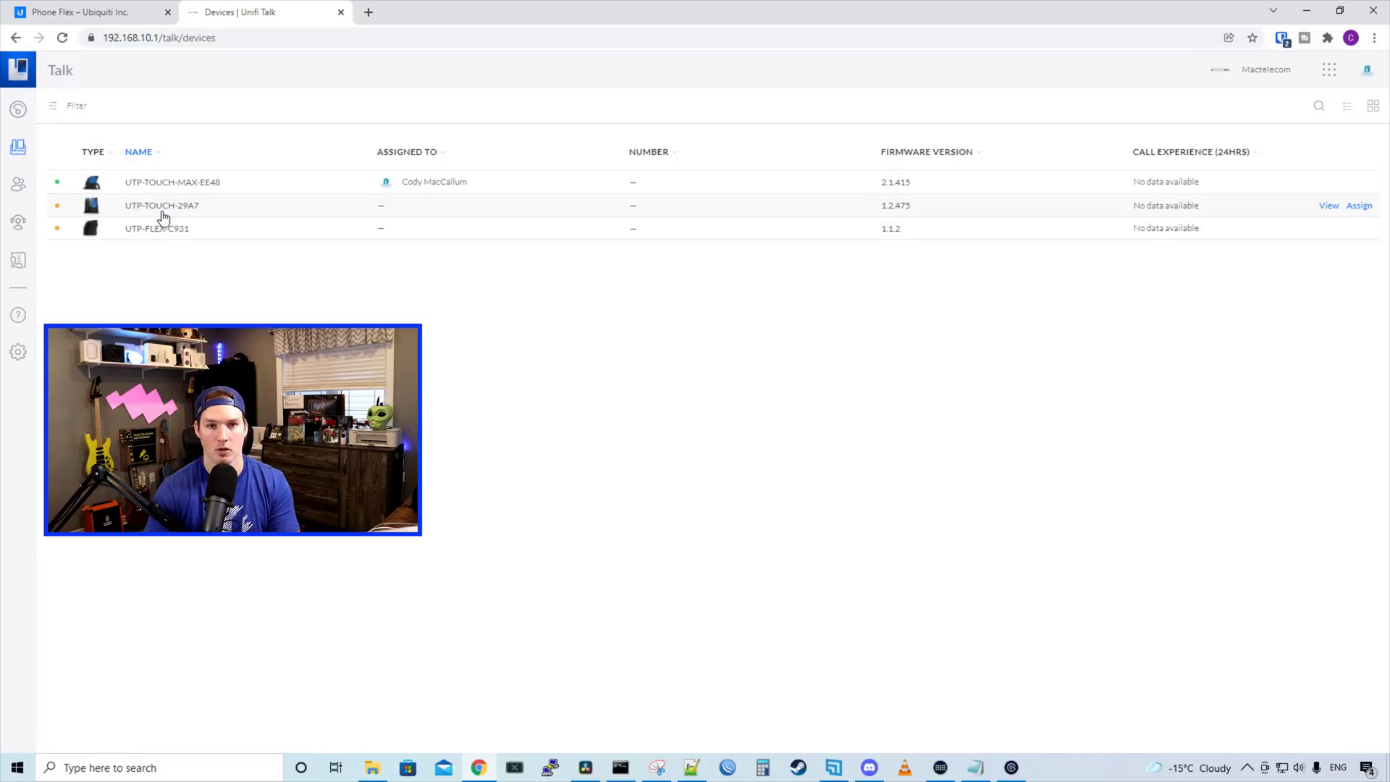
left_click(166, 217)
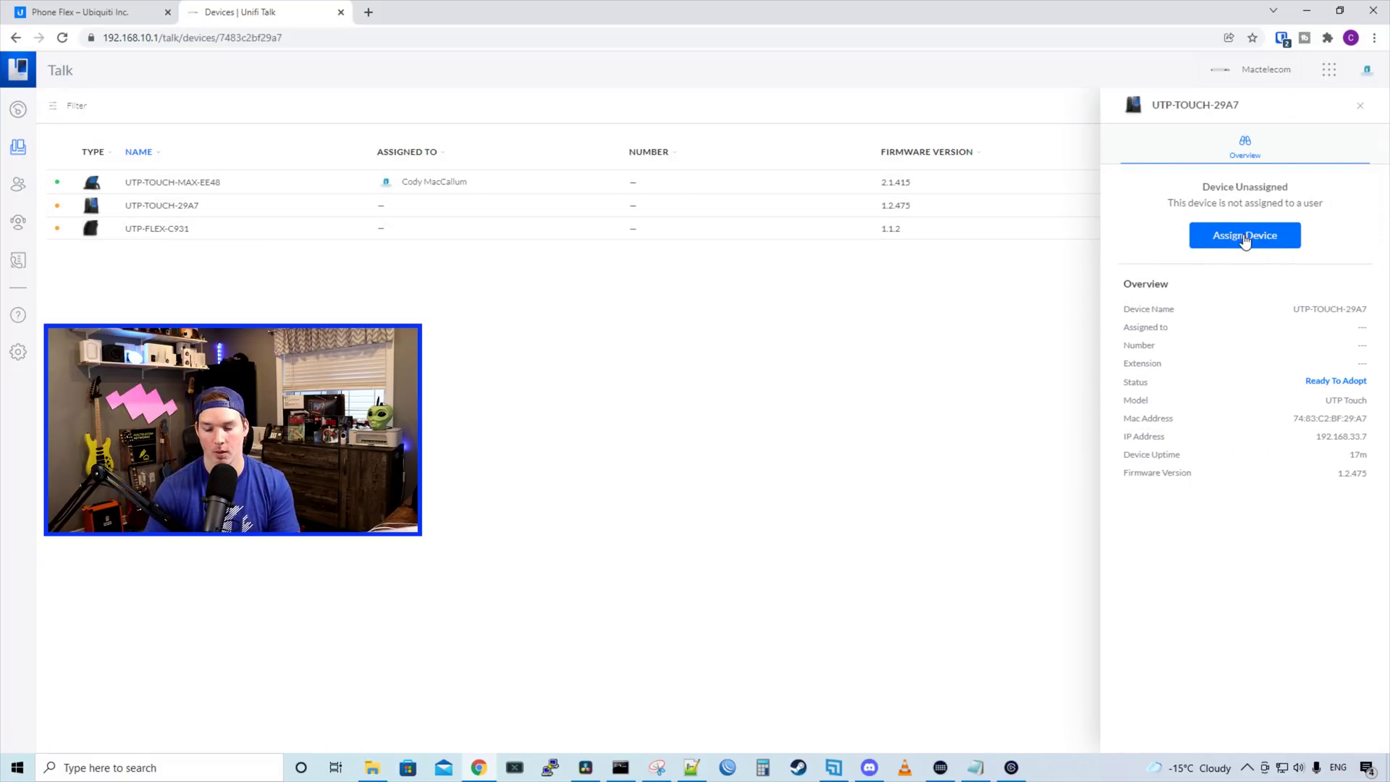
left_click(1244, 238)
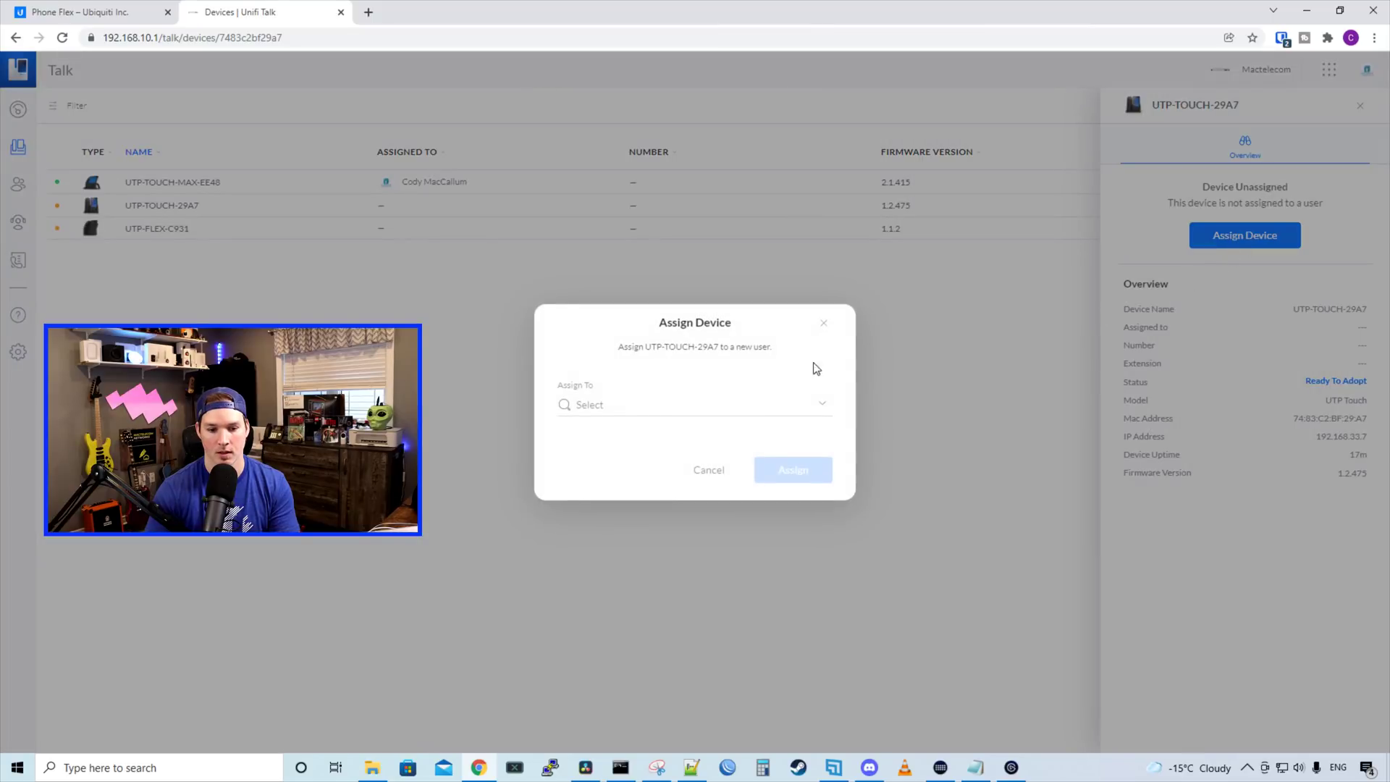
left_click(765, 393)
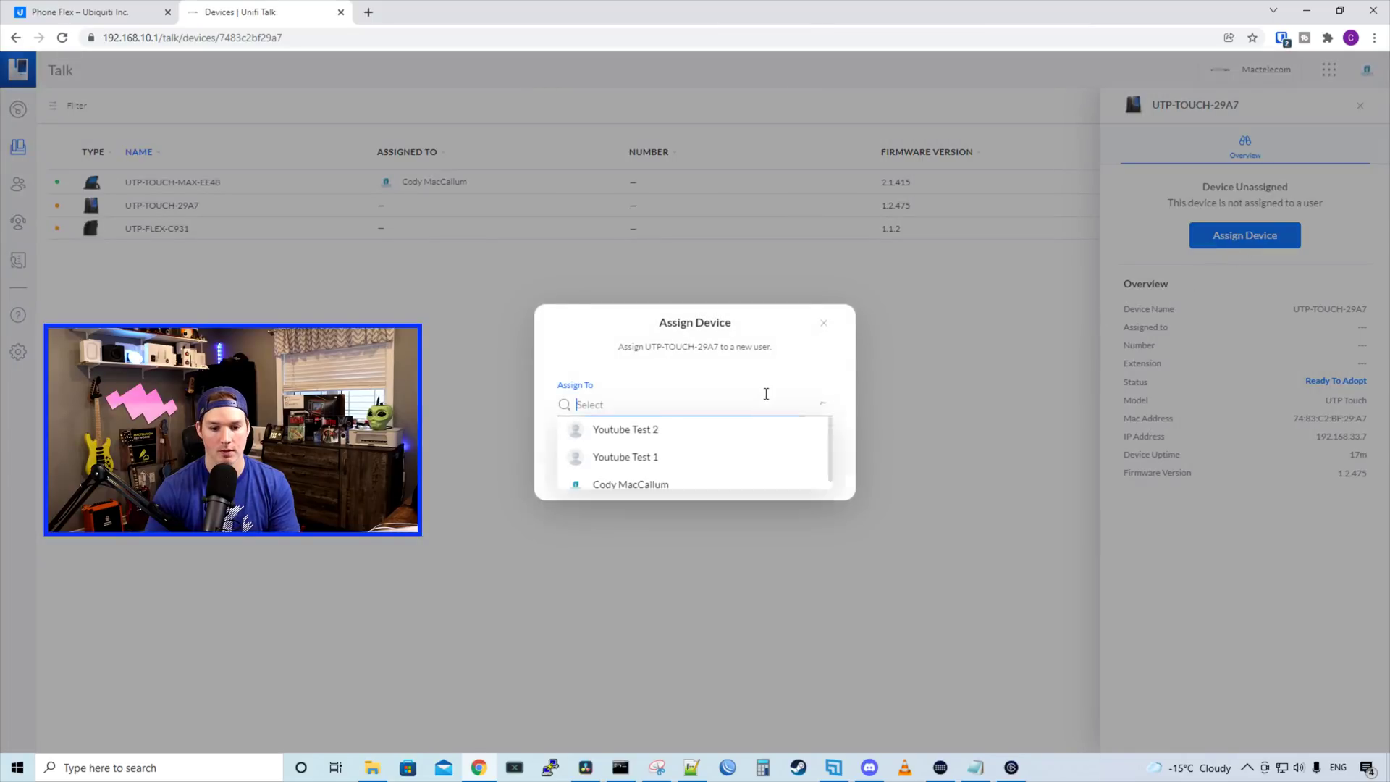
left_click(636, 457)
left_click(796, 471)
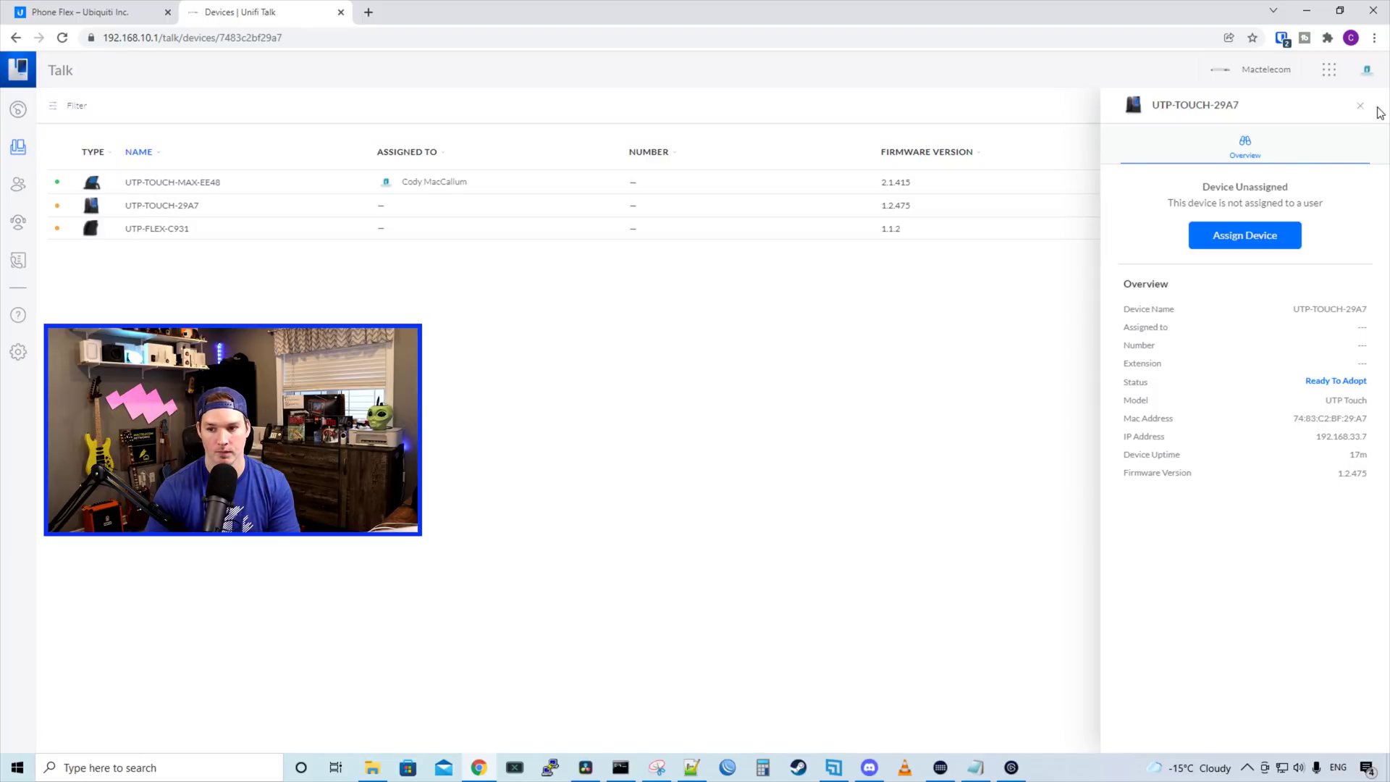
Assign the UTP-FLEX-C931 phone to Youtube Test 2.
left_click(304, 229)
left_click(1239, 243)
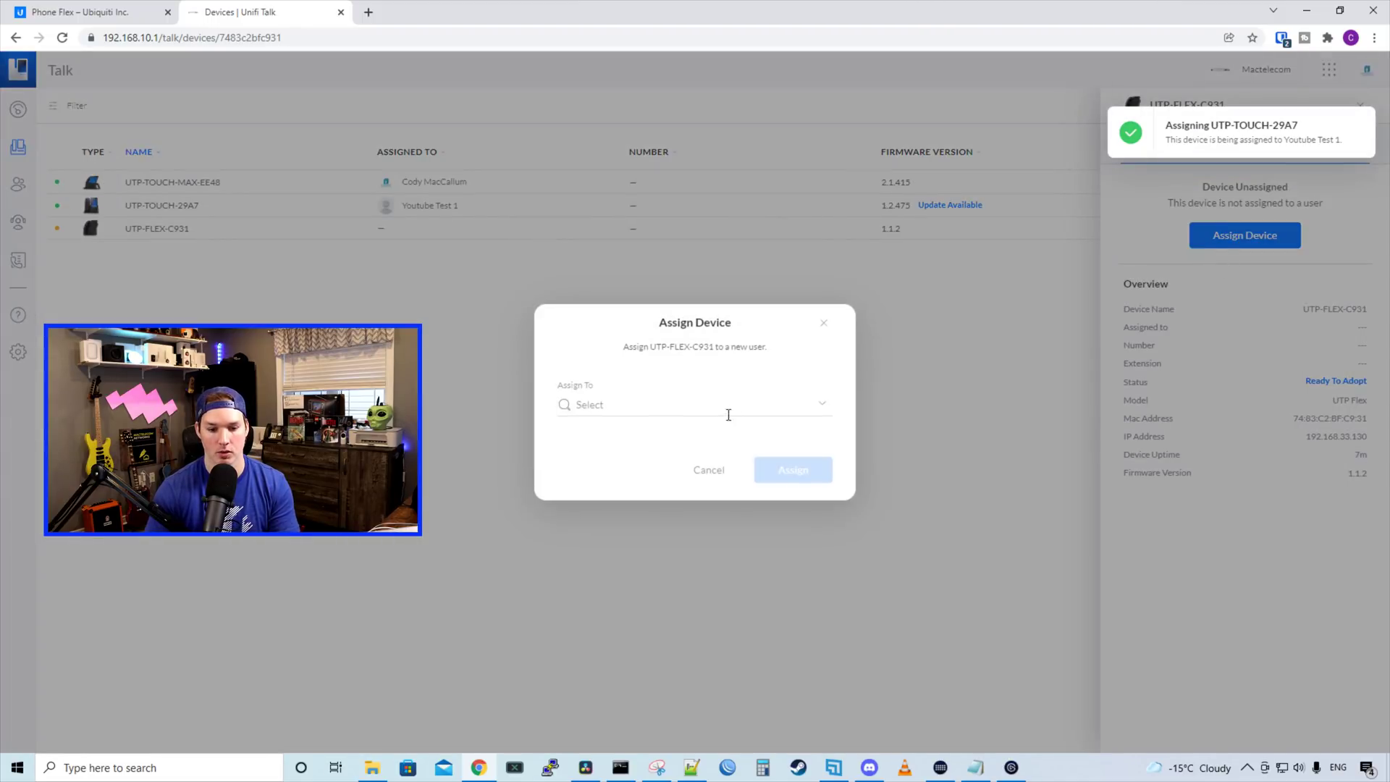
left_click(726, 407)
left_click(655, 431)
left_click(788, 477)
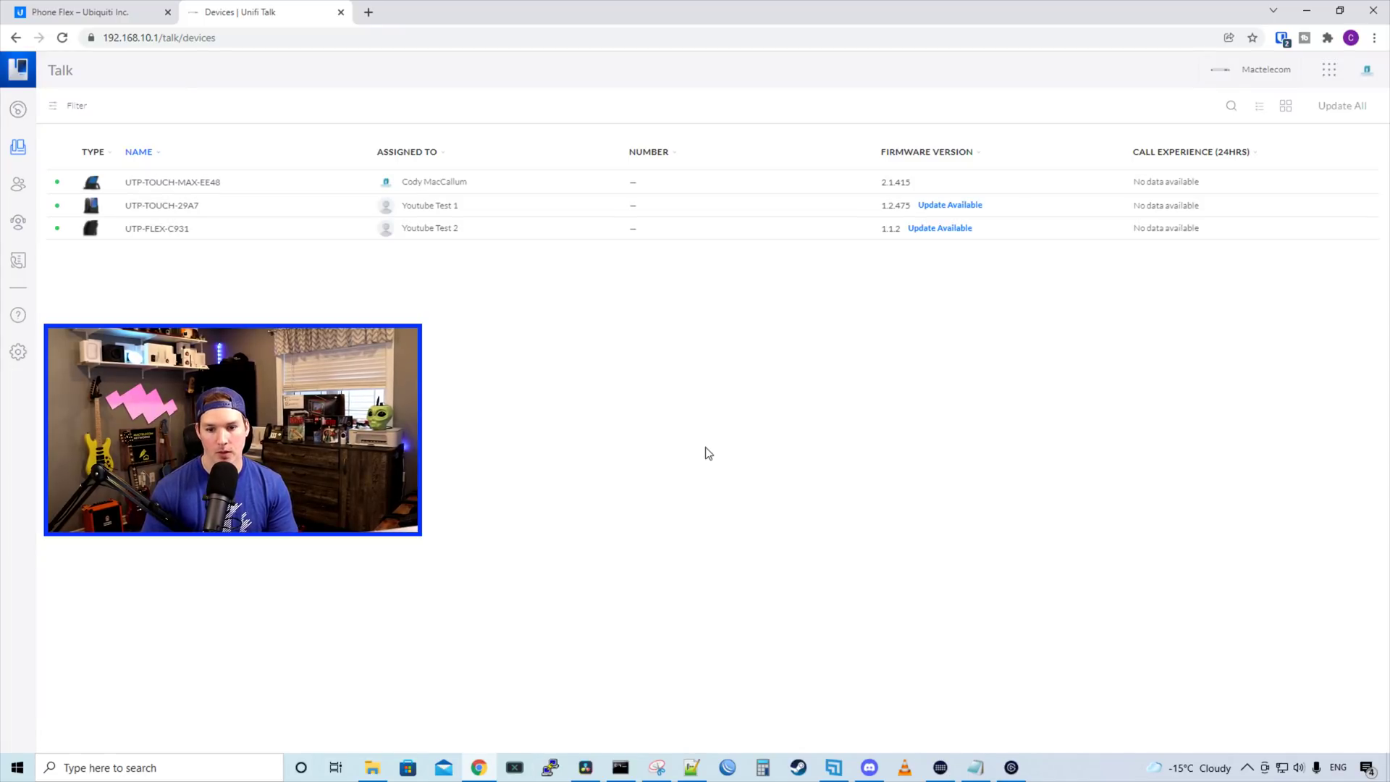
Run the available firmware updates: UTP-TOUCH-29A7 to 1.2.563 and UTP-FLEX-C931 to 1.1.11.
left_click(966, 208)
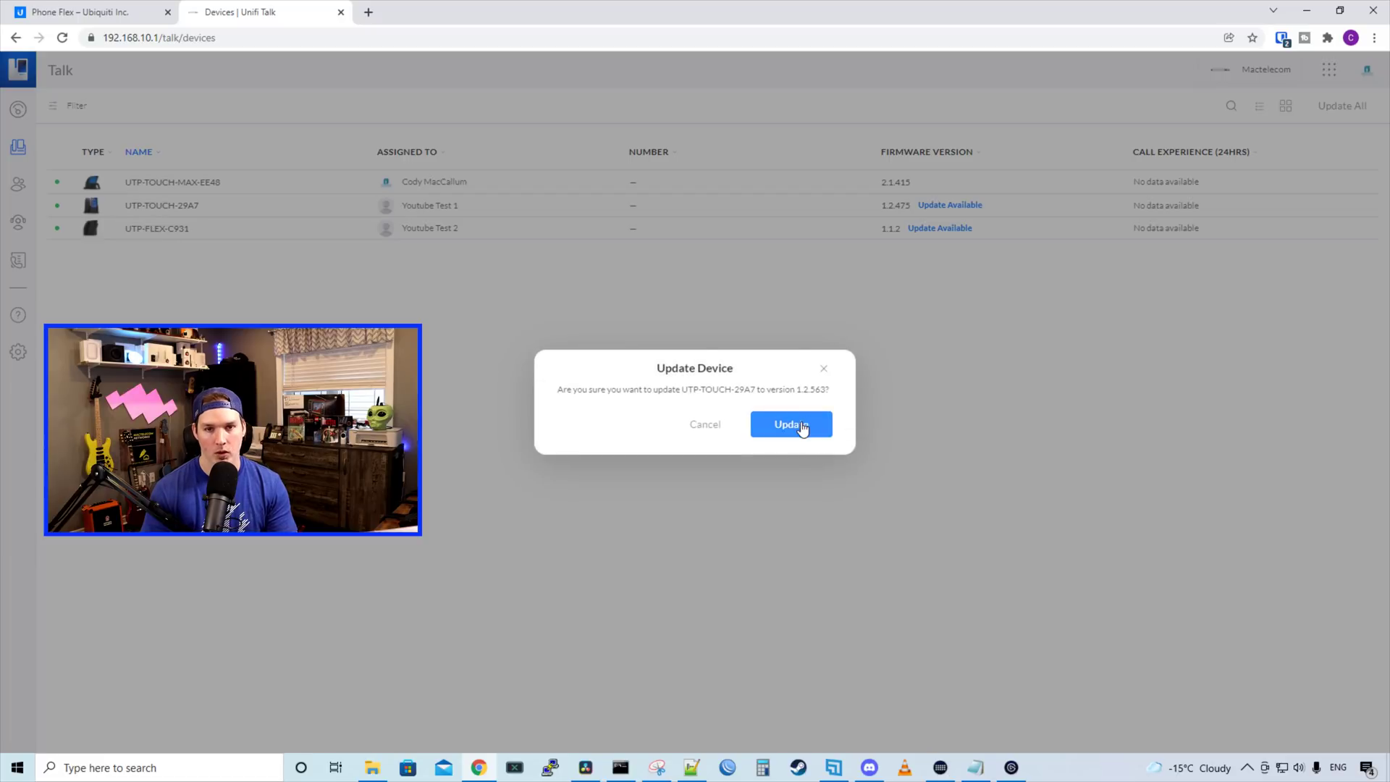
left_click(796, 428)
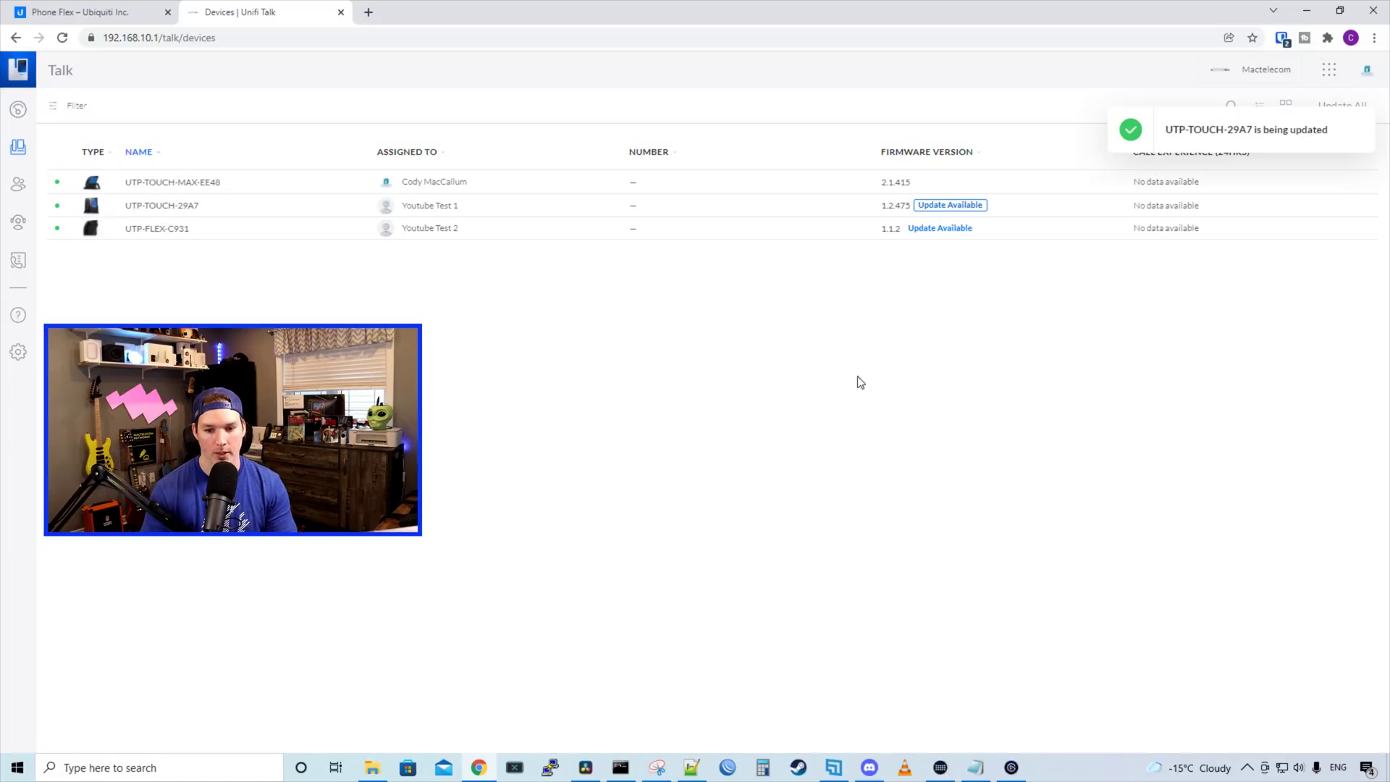
left_click(954, 230)
left_click(789, 439)
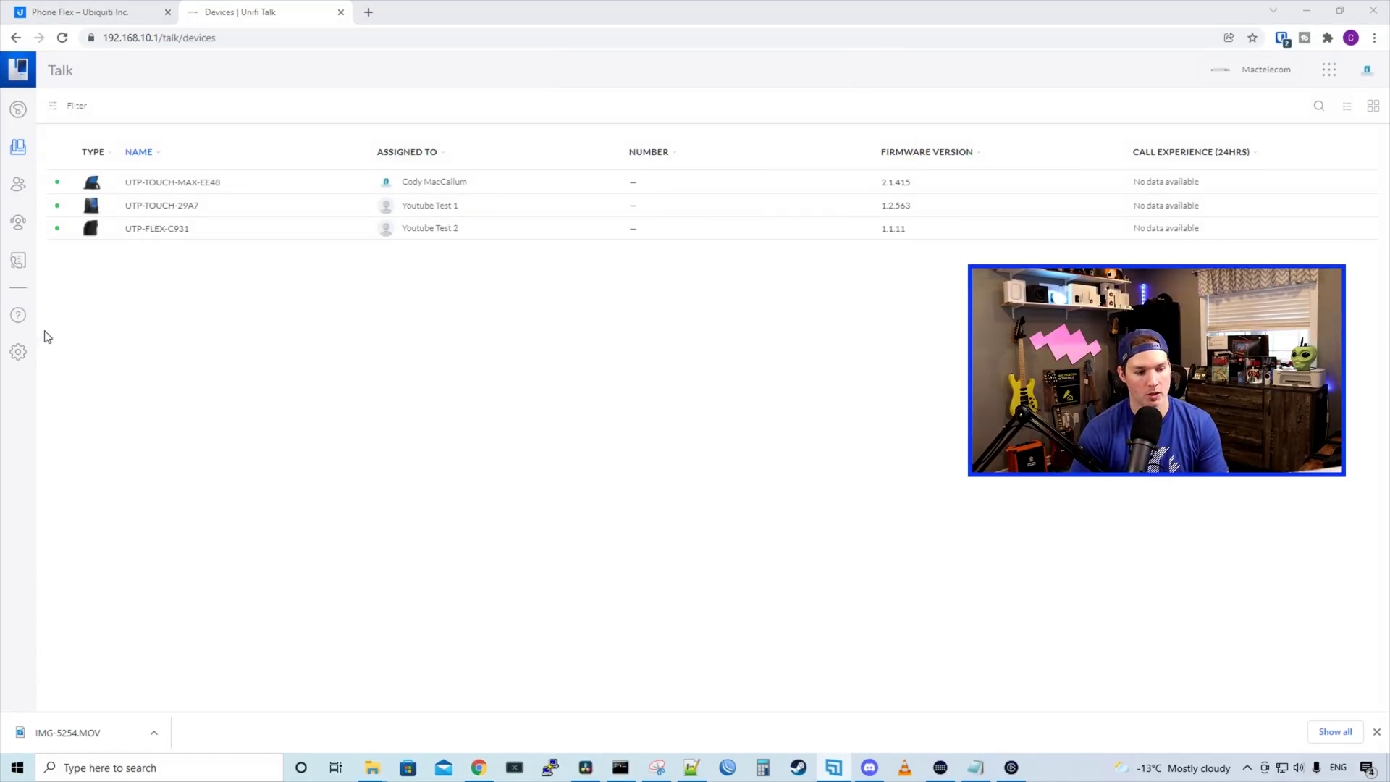
Go to Settings > Numbers and Subscriptions and open the Purchase New Numbers tab.
left_click(18, 352)
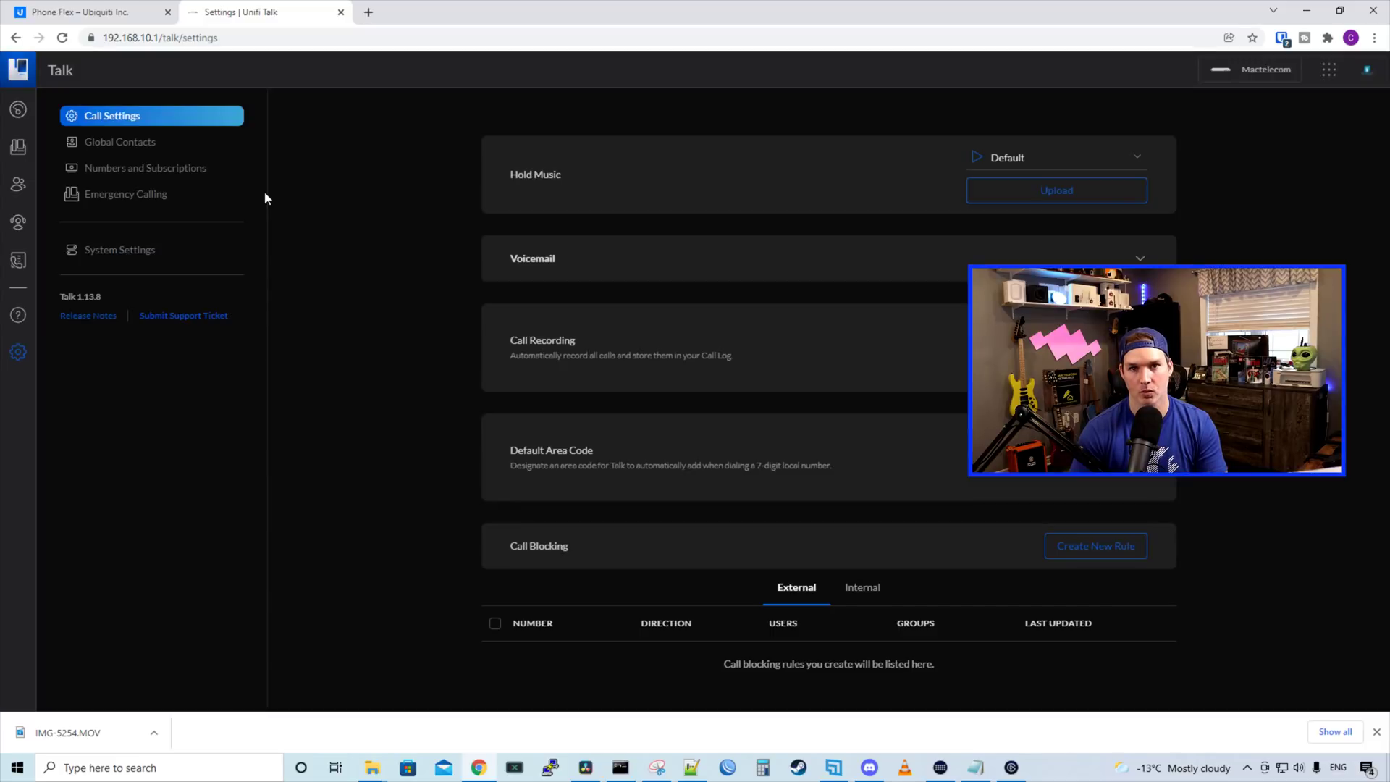
left_click(203, 172)
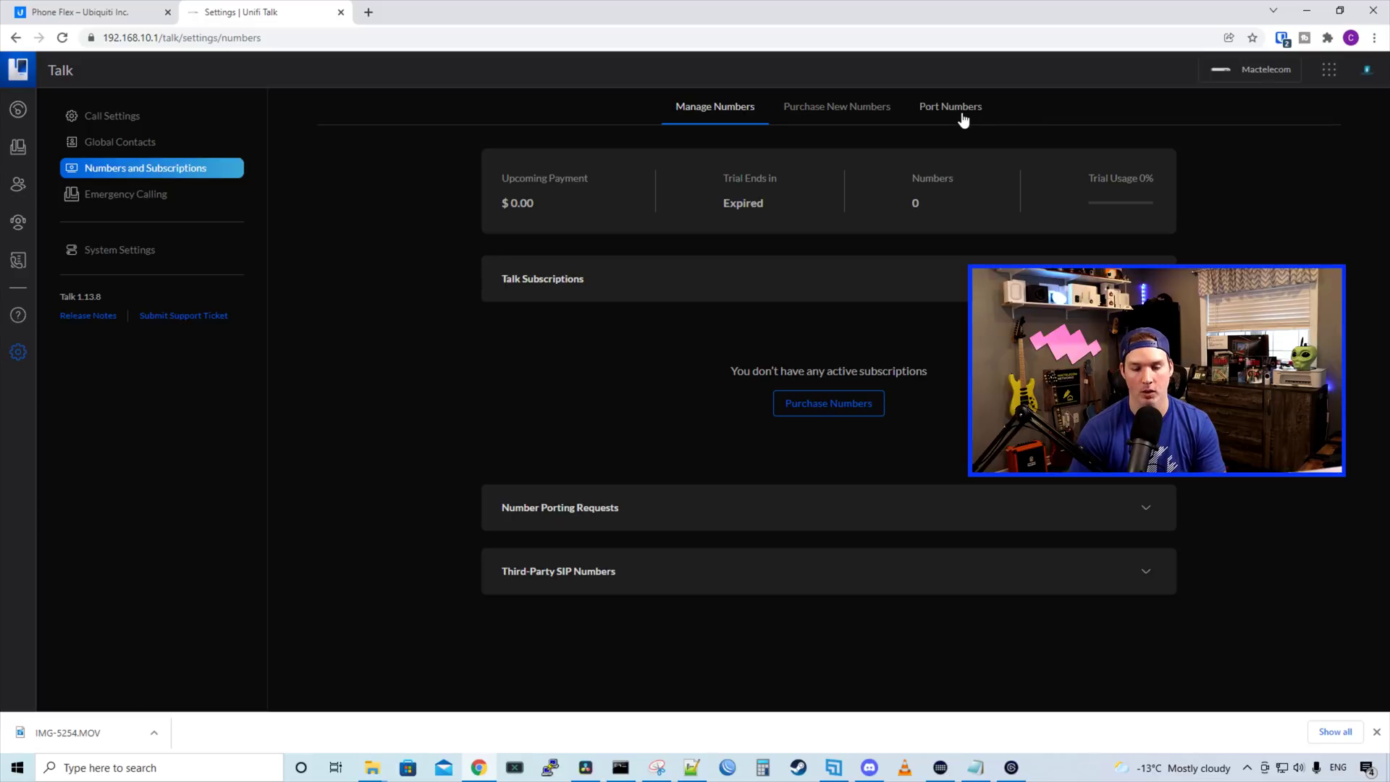
left_click(802, 114)
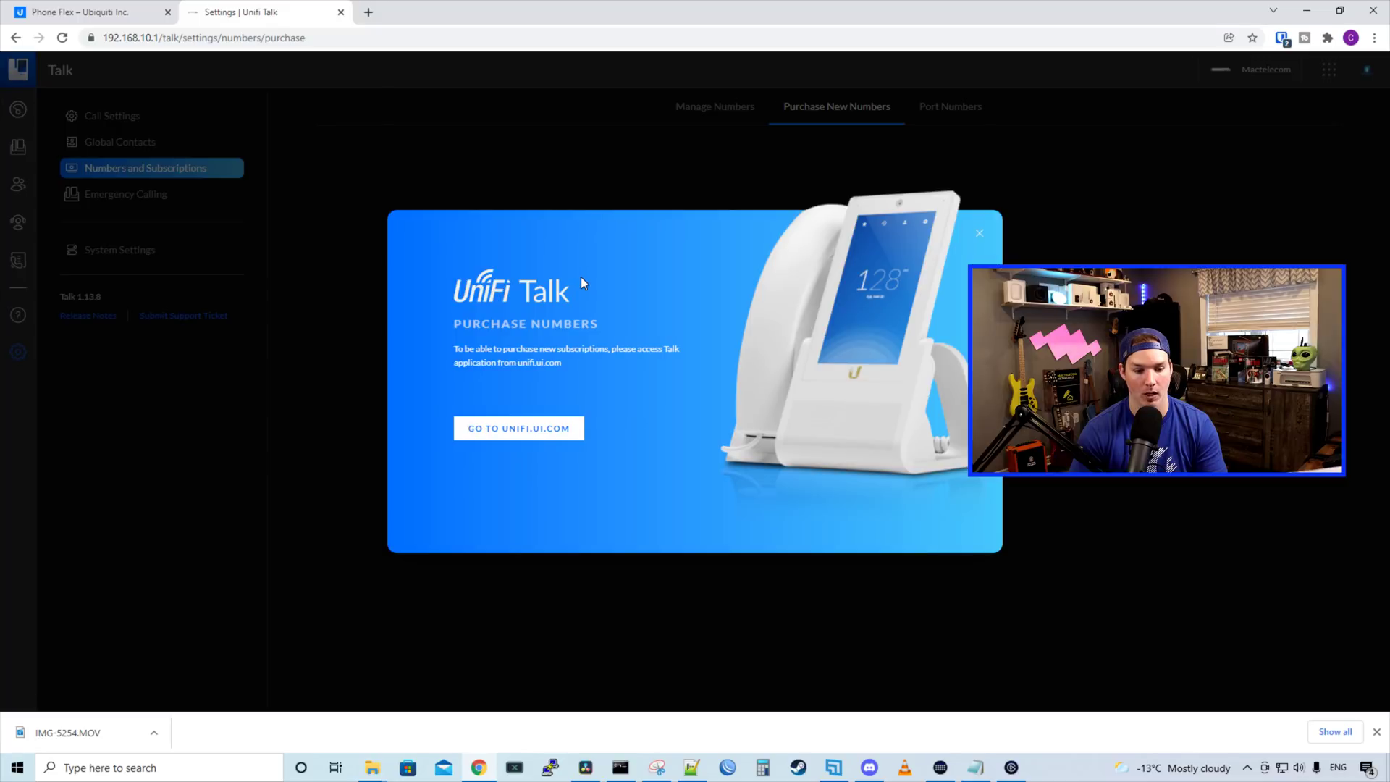
Continue at unifi.ui.com and select the first available Los Angeles (213) number.
left_click(508, 435)
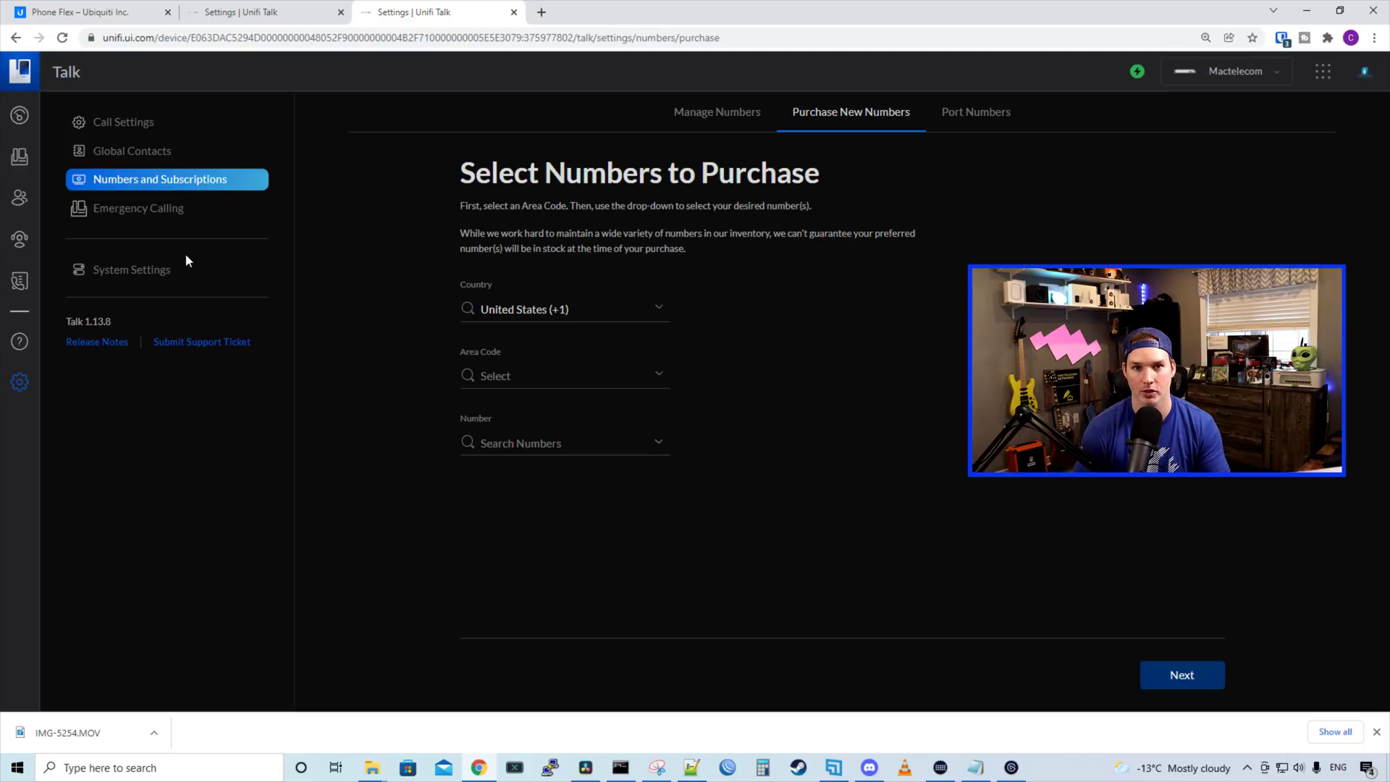
left_click(516, 282)
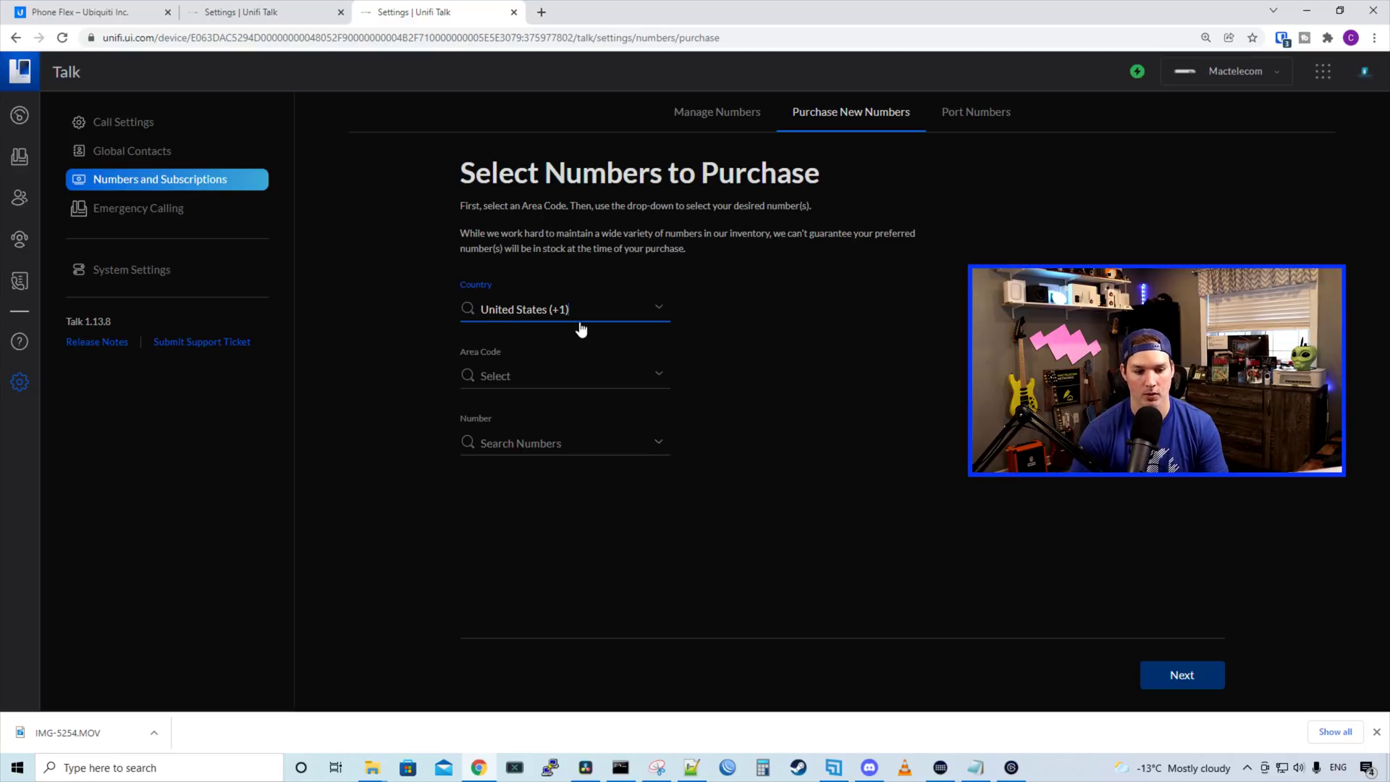
left_click(592, 370)
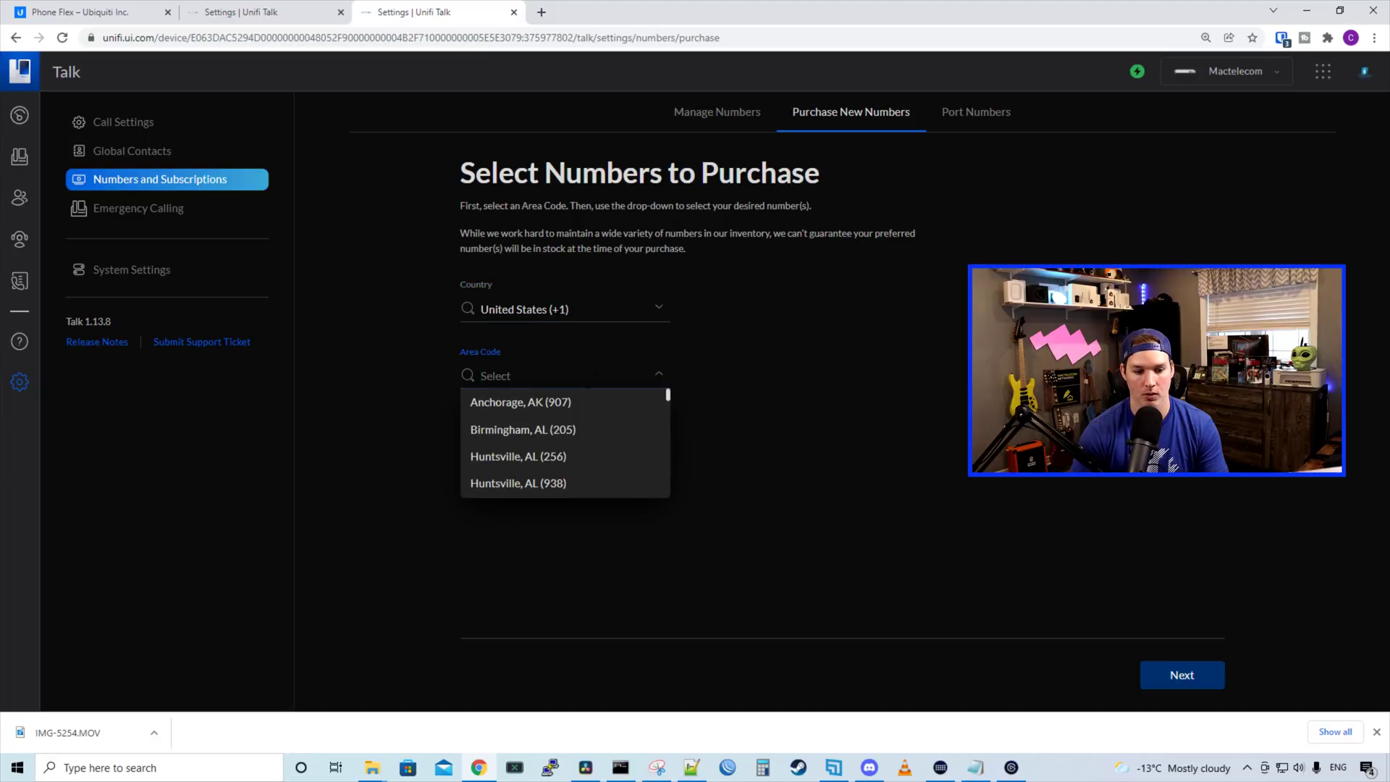
scroll(575, 410, "down", 1)
scroll(575, 410, "down", 2)
left_click(575, 437)
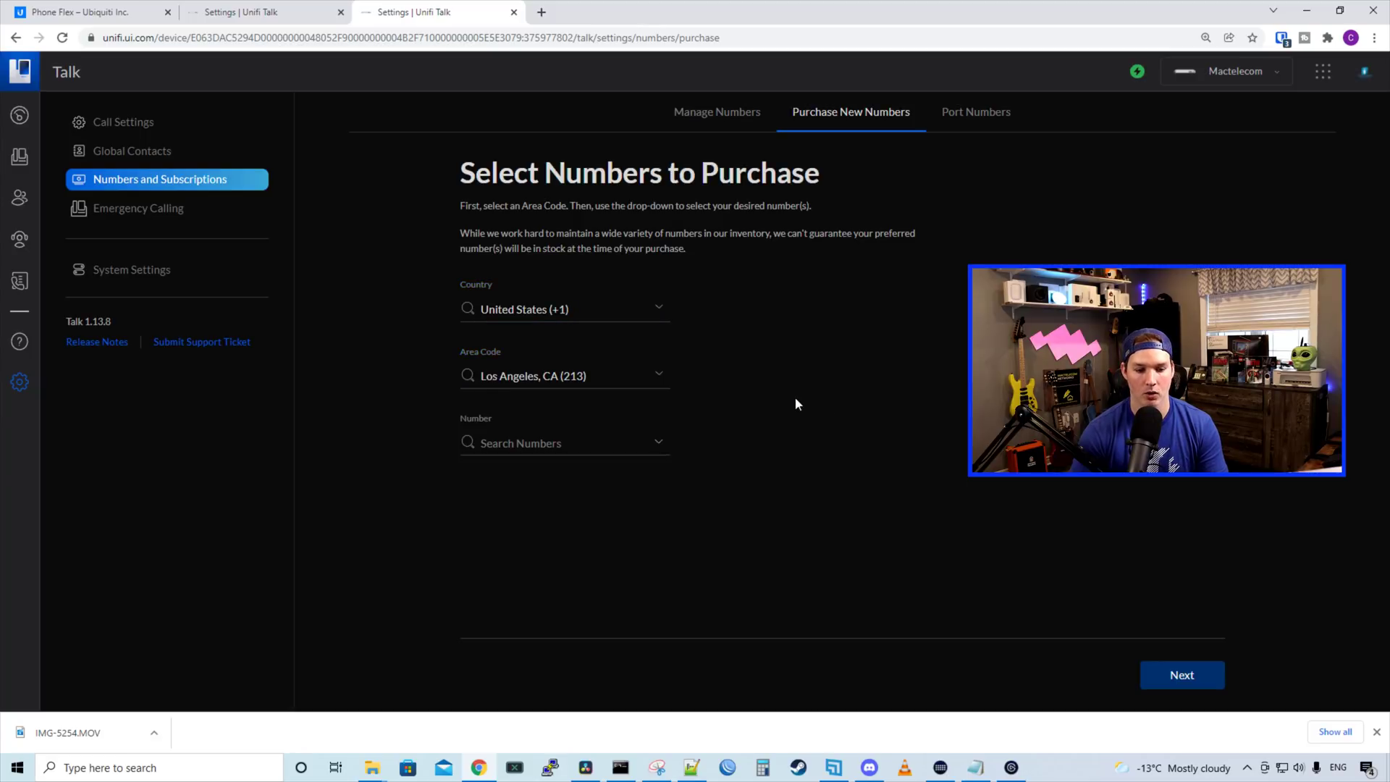
left_click(658, 443)
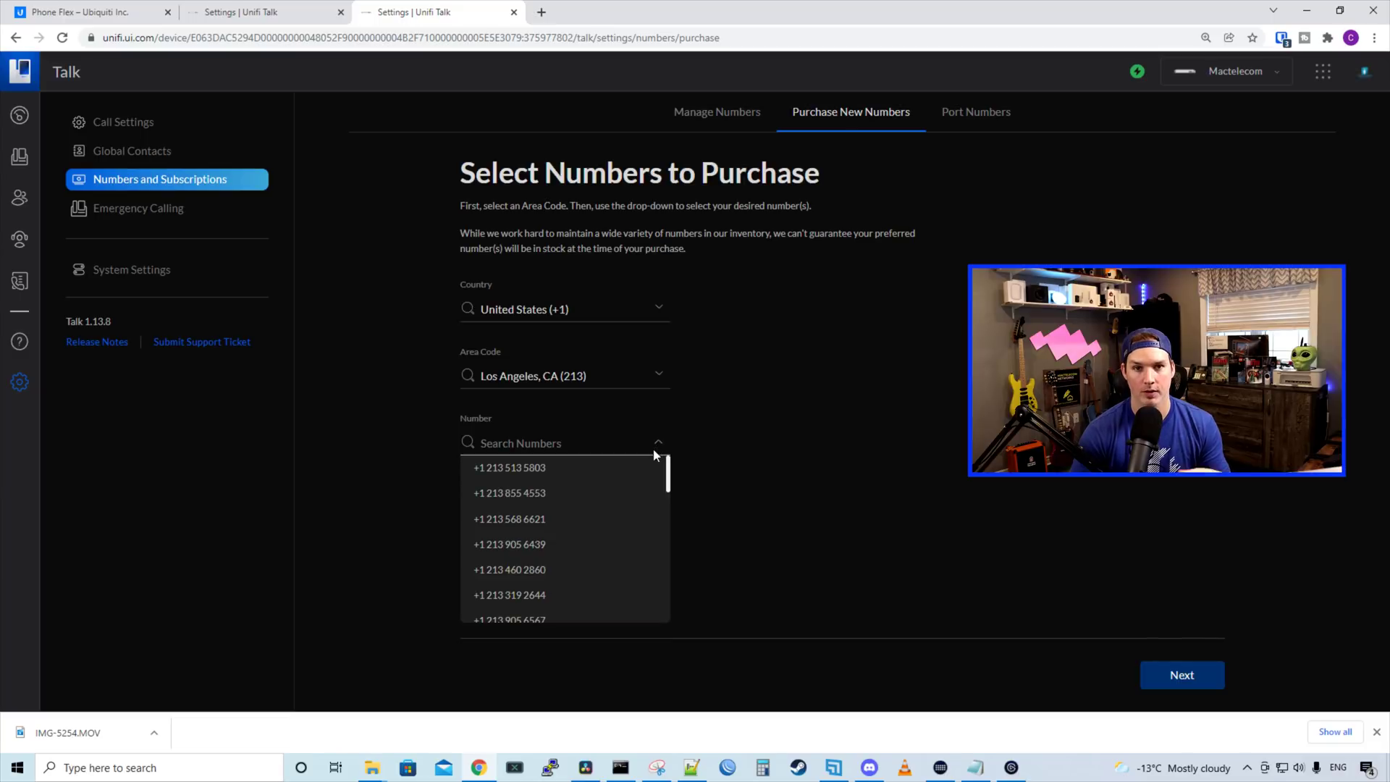
left_click(570, 472)
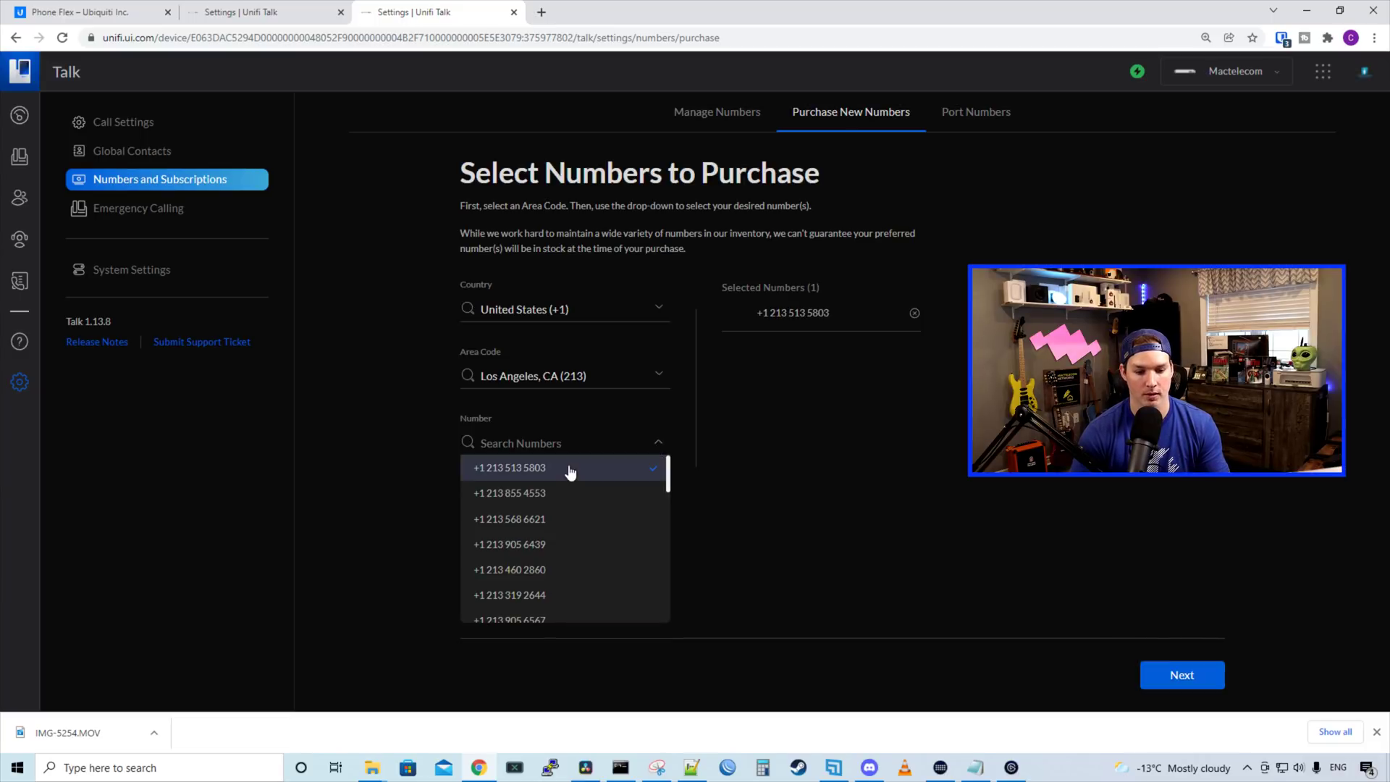
left_click(764, 477)
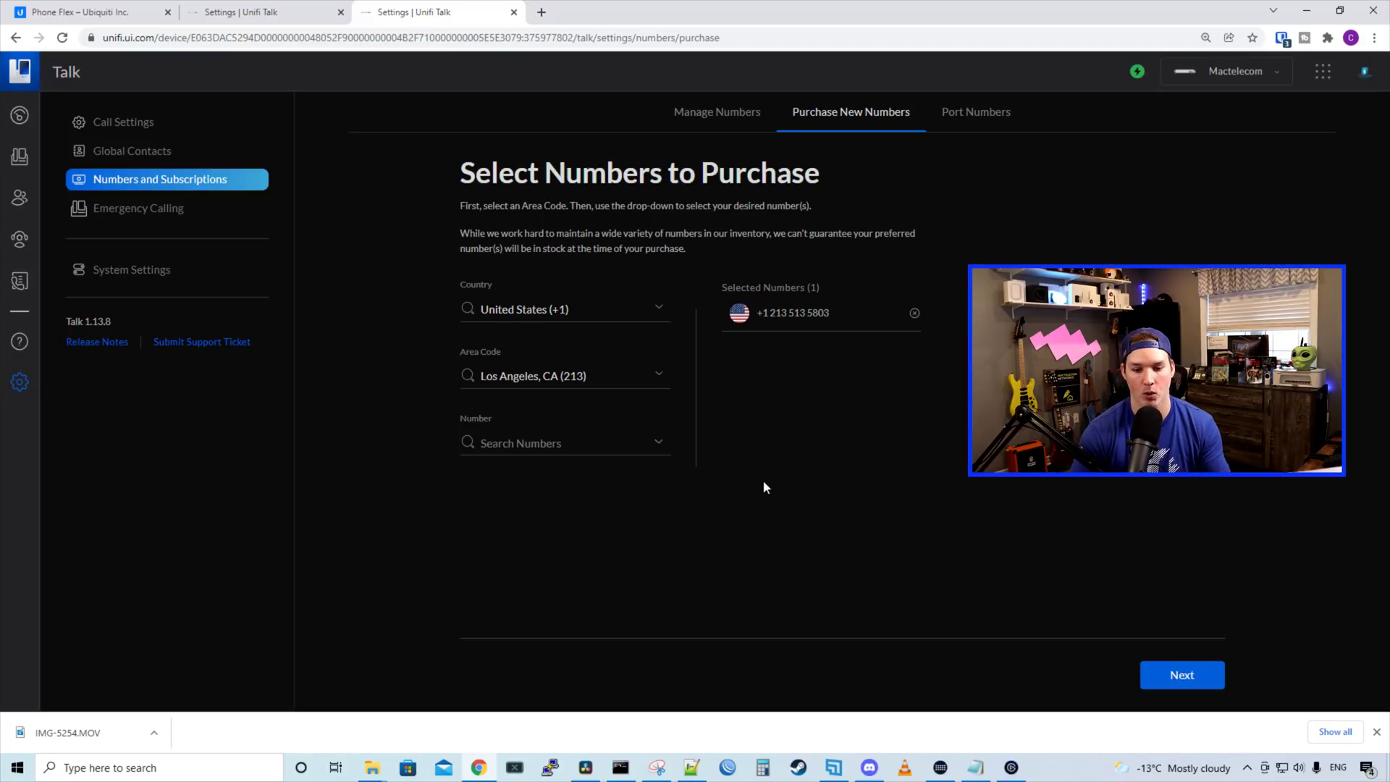
Proceed to the purchase prompt for the selected number at $9.99 per month.
left_click(1182, 674)
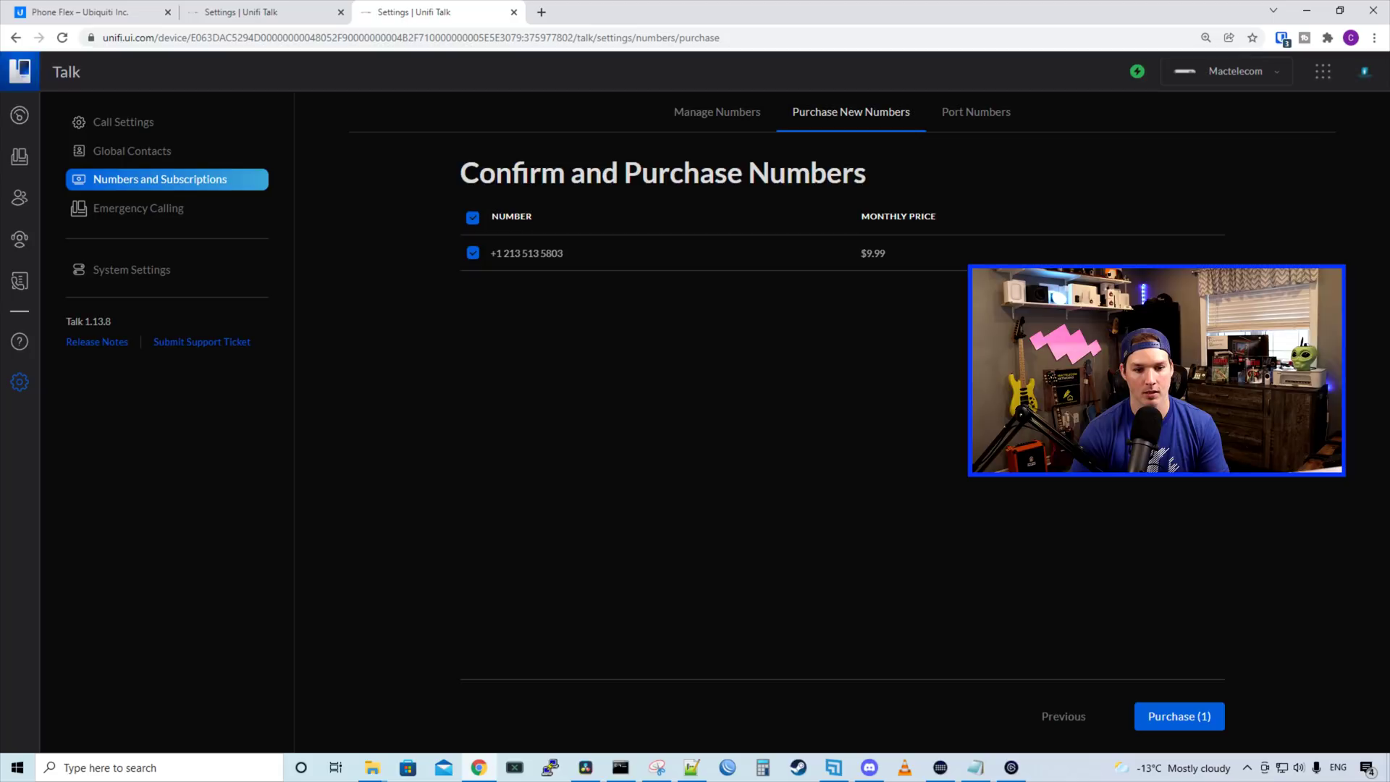
left_click(515, 218)
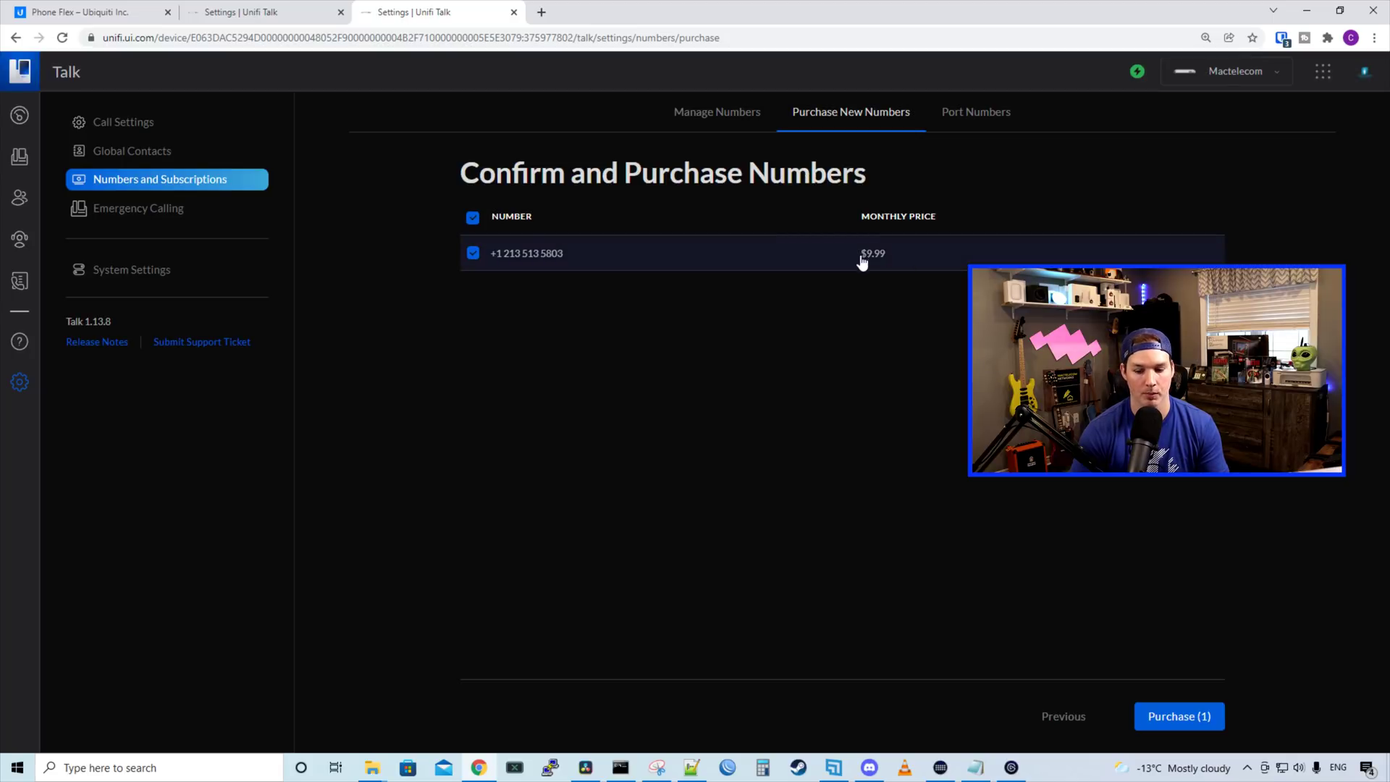
left_click(1198, 716)
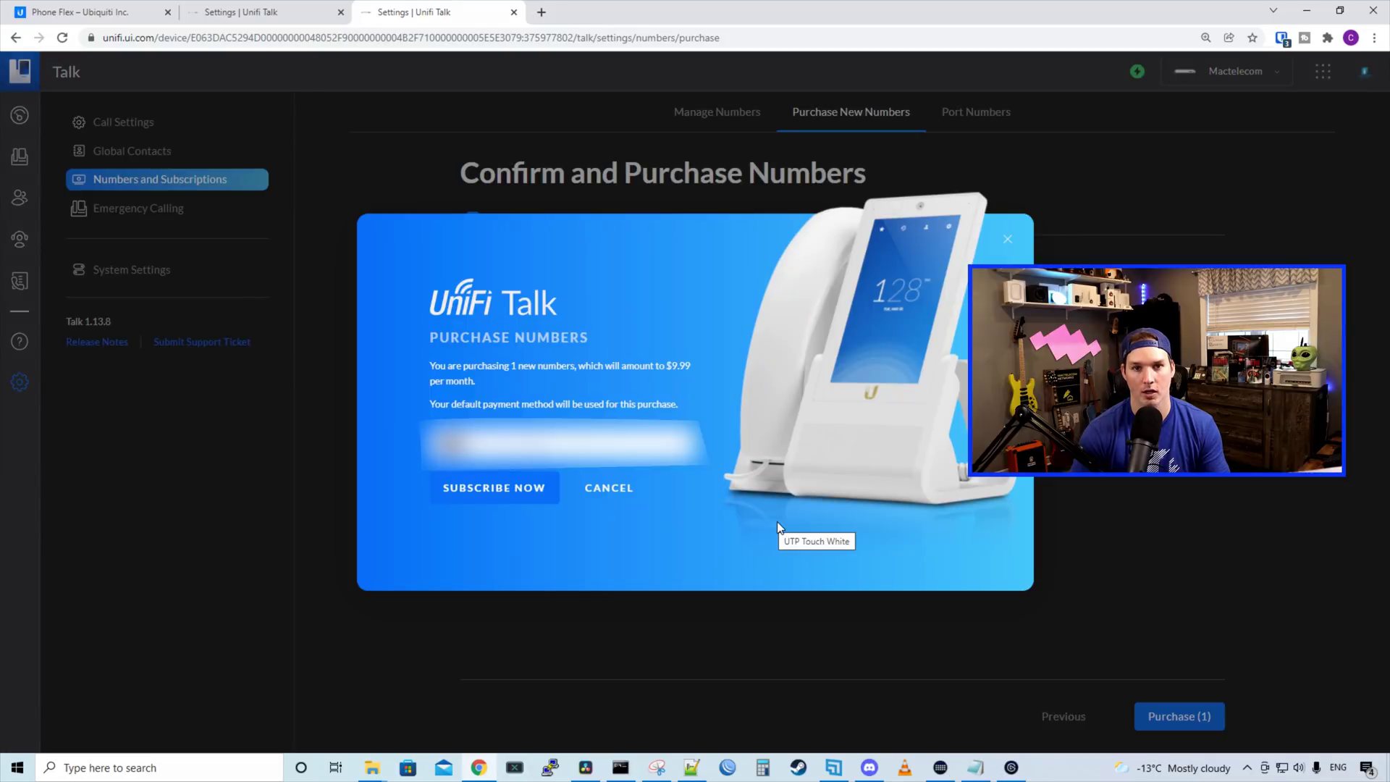
Confirm the monthly subscription for the new 213 number.
left_click(525, 491)
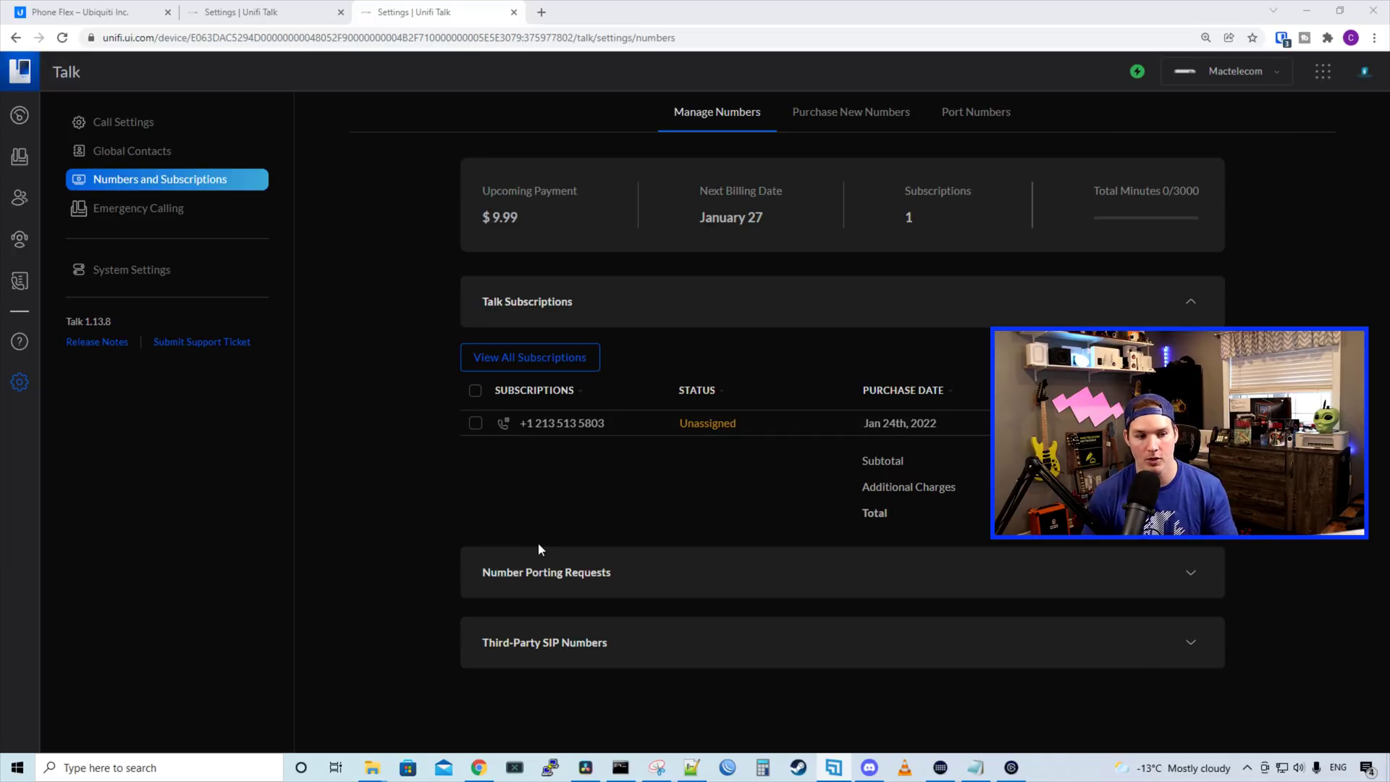
Open the Emergency Calling settings showing the 911 location.
left_click(156, 218)
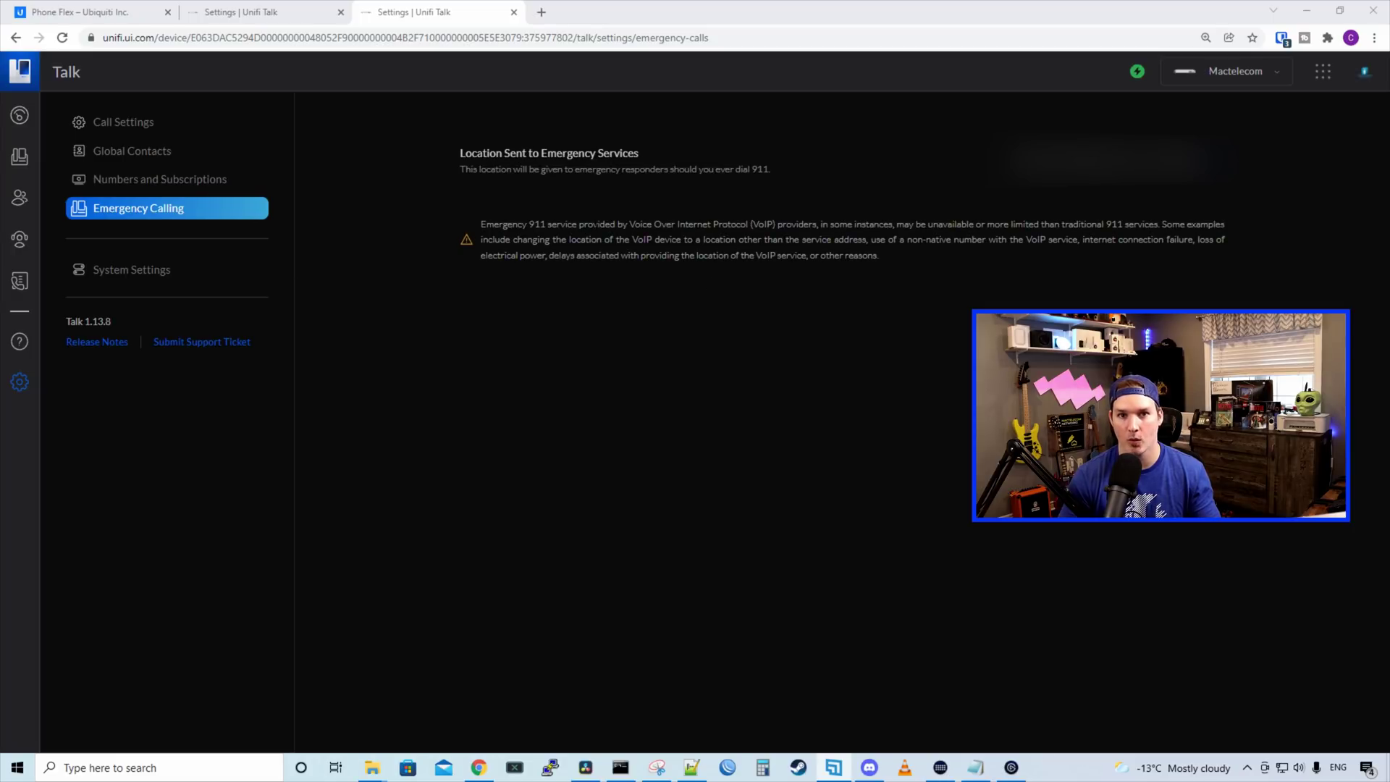
Scroll through System Settings, then view Call Settings with hold music and call blocking.
left_click(142, 269)
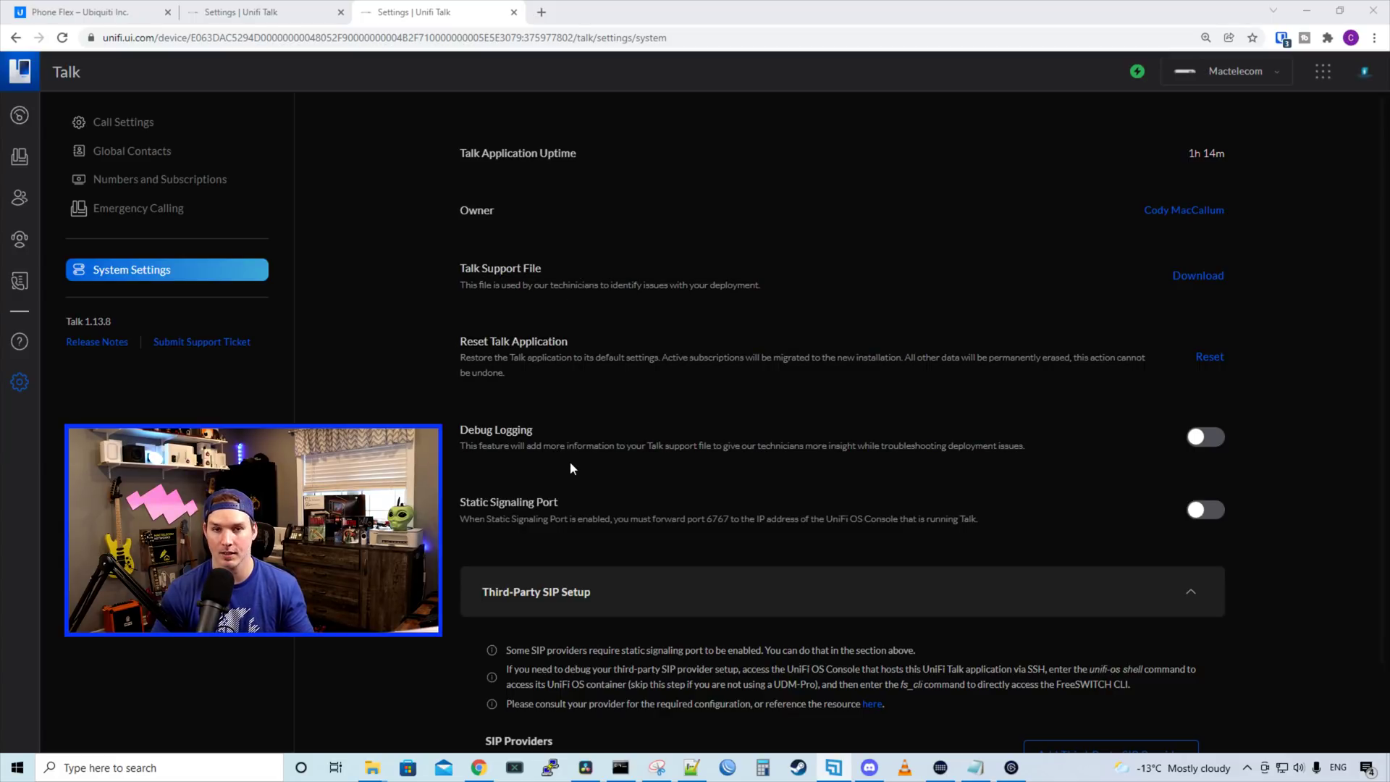
scroll(569, 463, "down", 1)
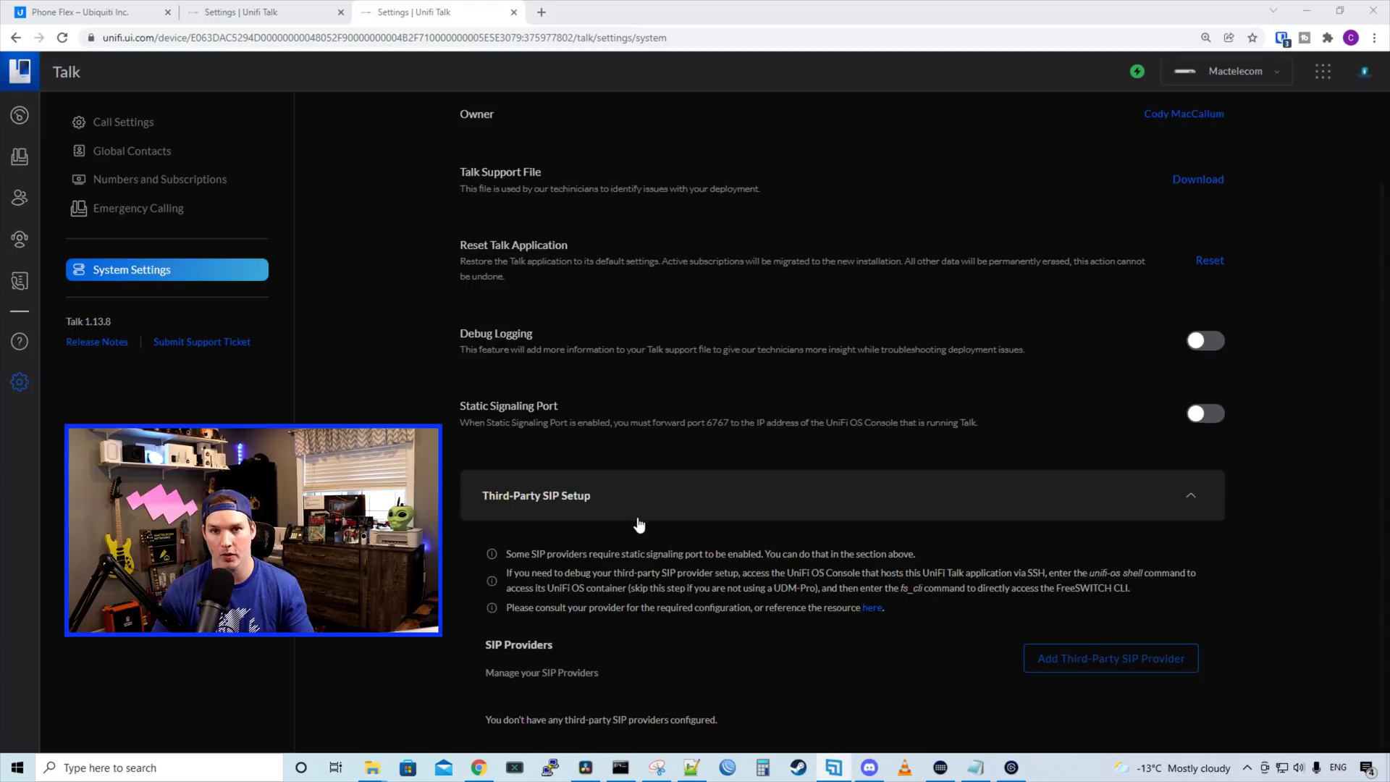
left_click(177, 124)
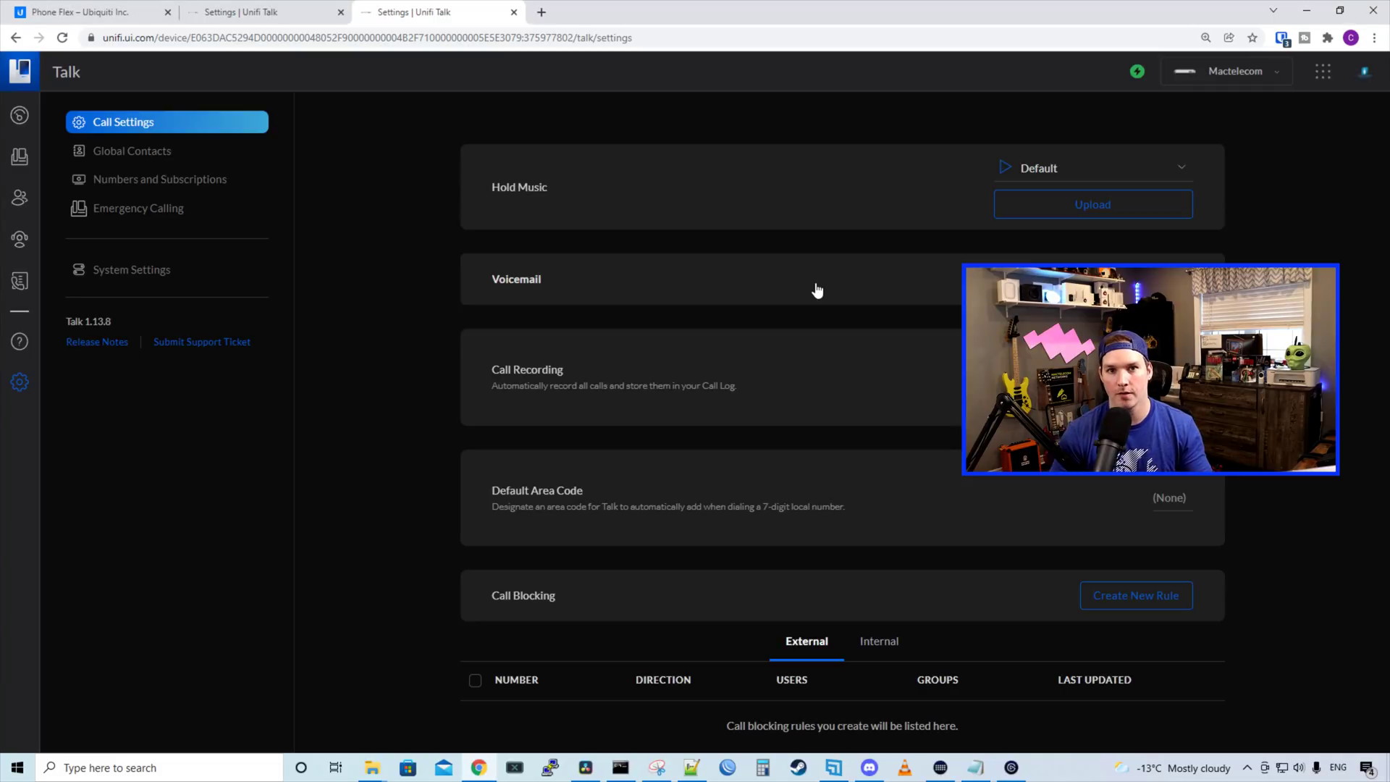
Give the account owner's user the newly purchased 213 number and save.
left_click(20, 199)
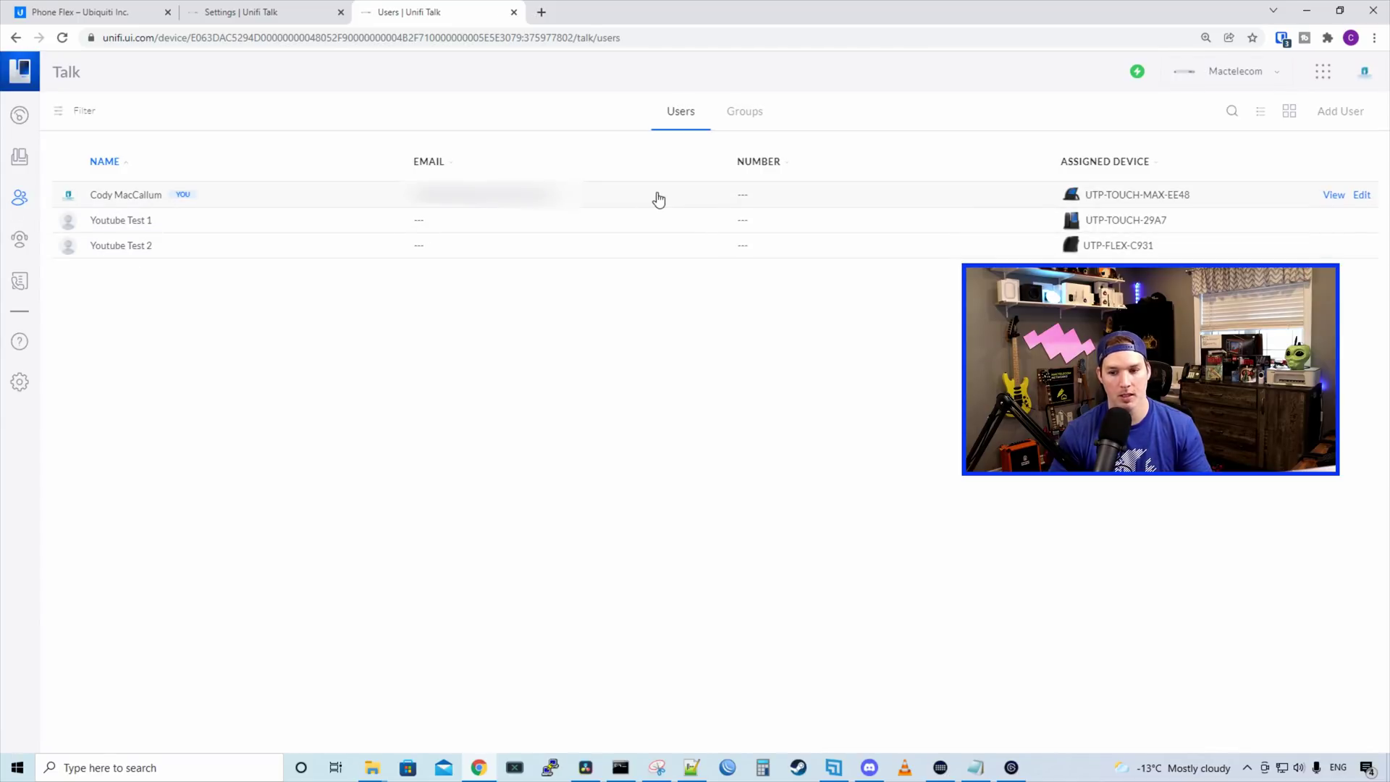
left_click(1335, 196)
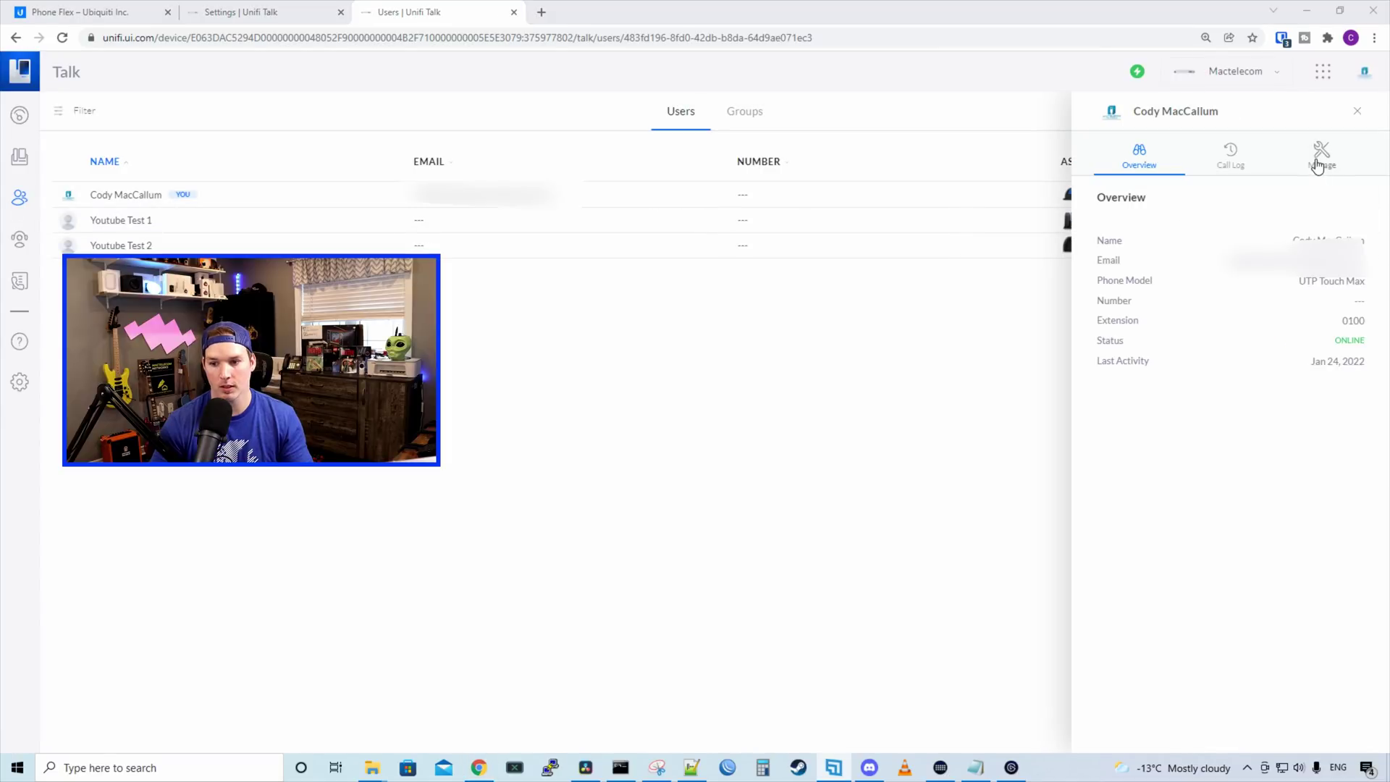
left_click(1319, 156)
left_click(1199, 561)
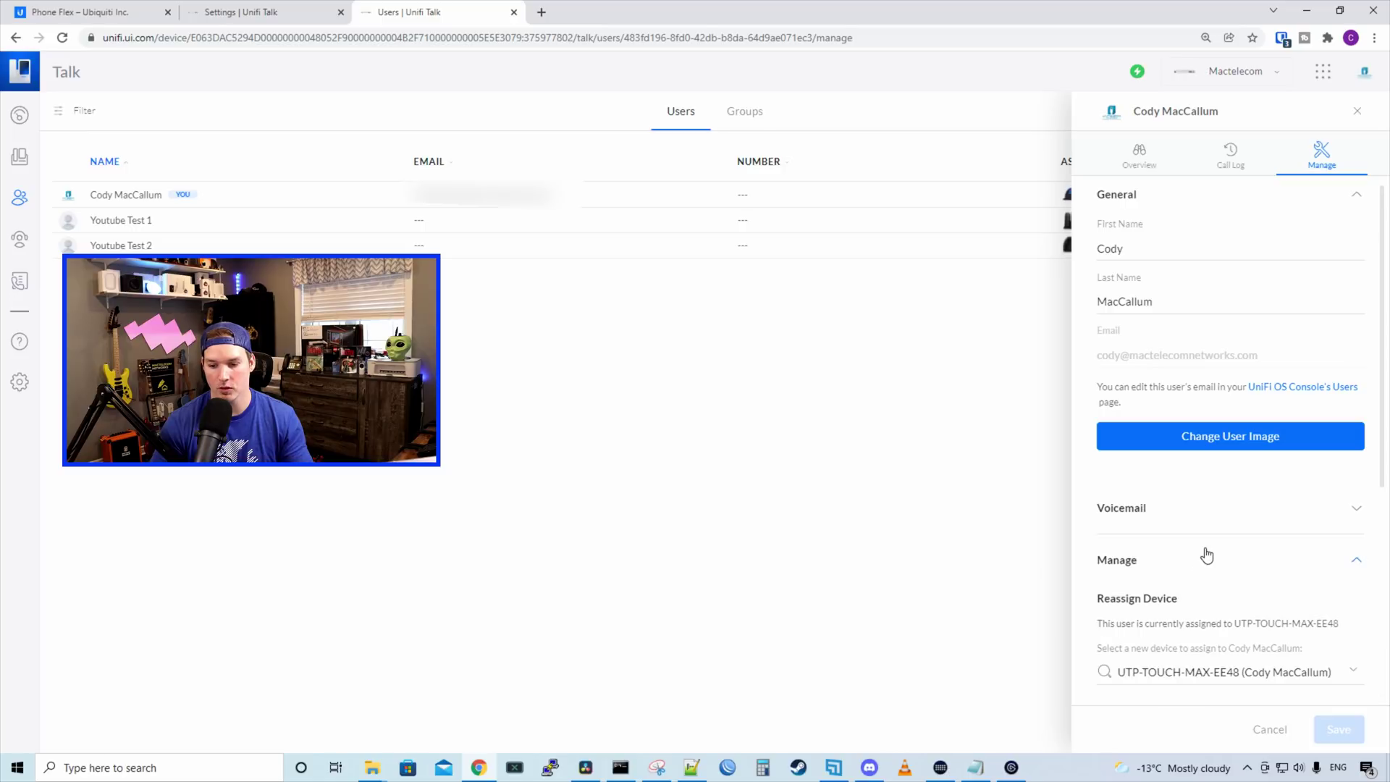
scroll(1172, 492, "down", 5)
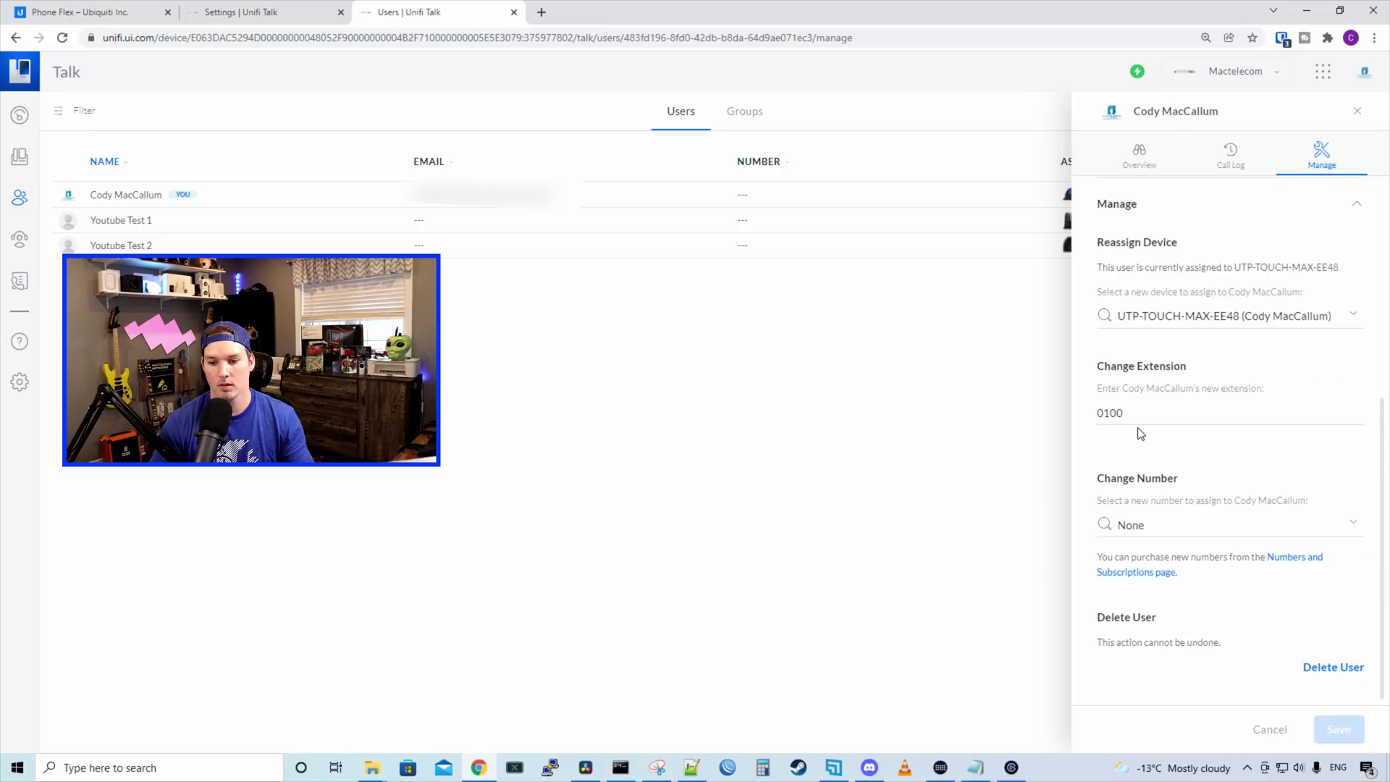
left_click(1153, 526)
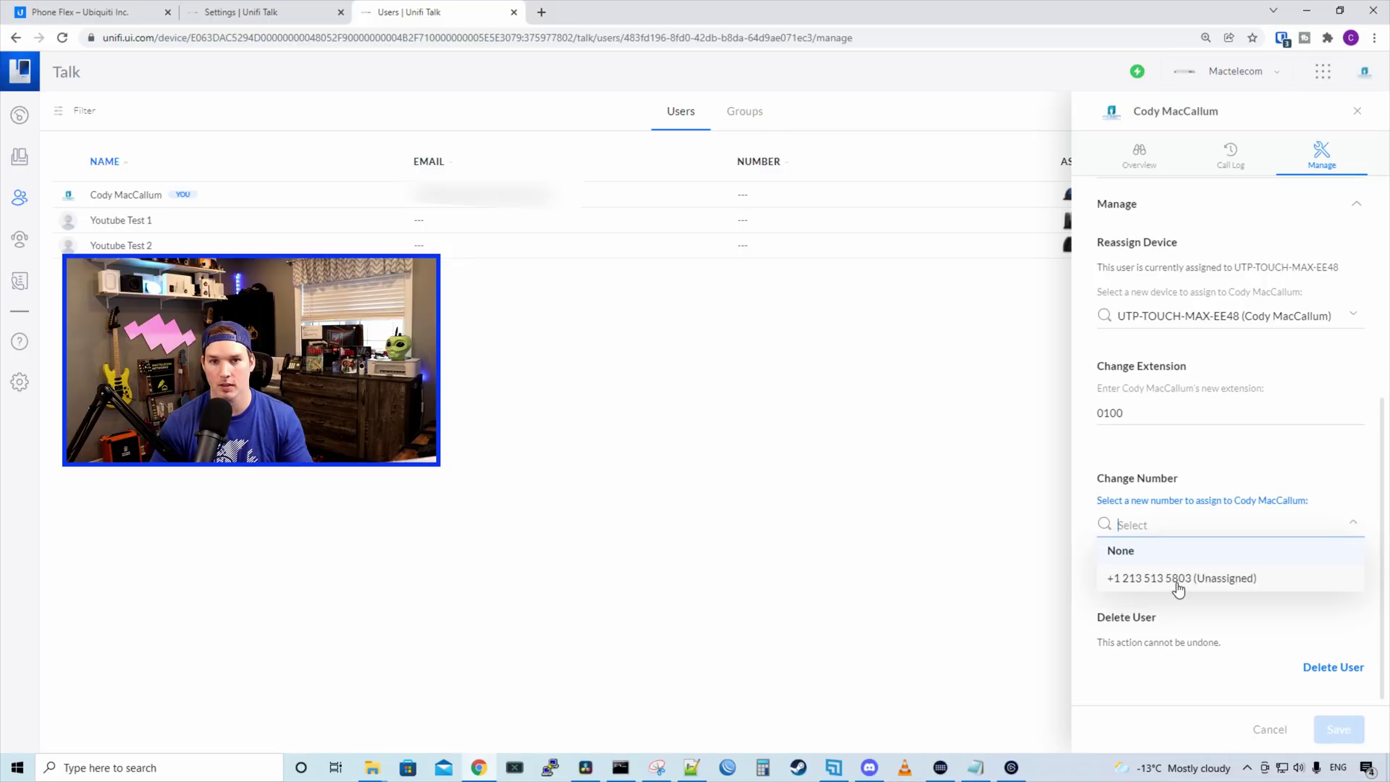
left_click(1177, 579)
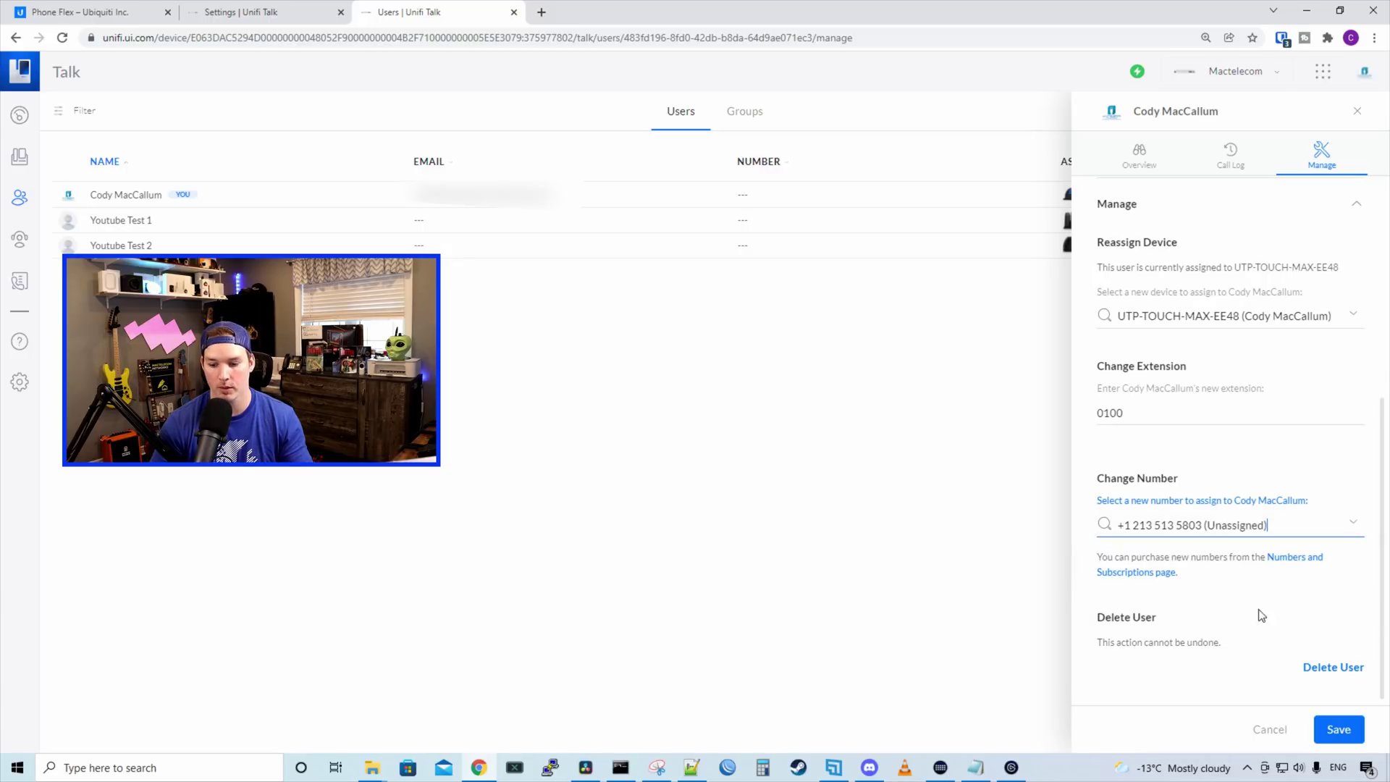
left_click(1338, 728)
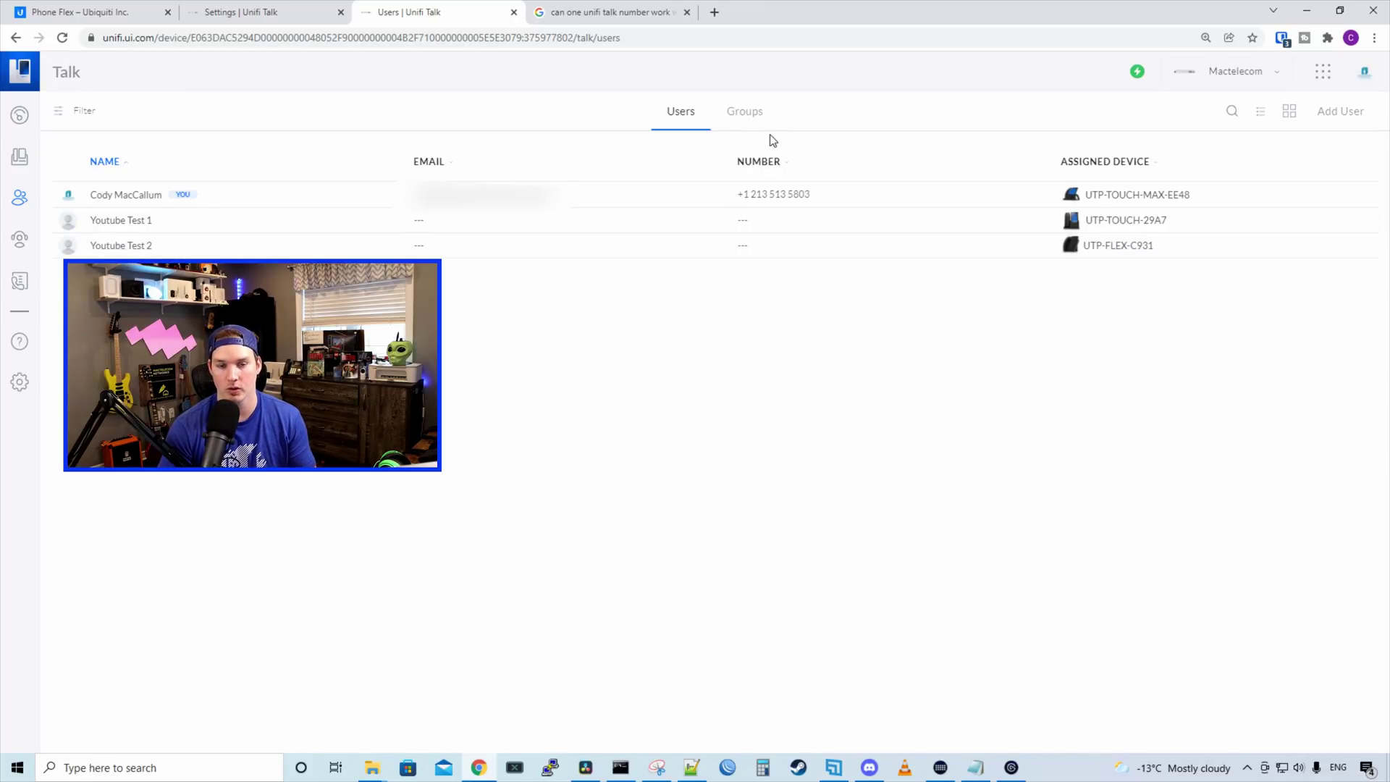
Start a new group named 'Staff' using the 213 number, ringing all phones simultaneously.
left_click(752, 115)
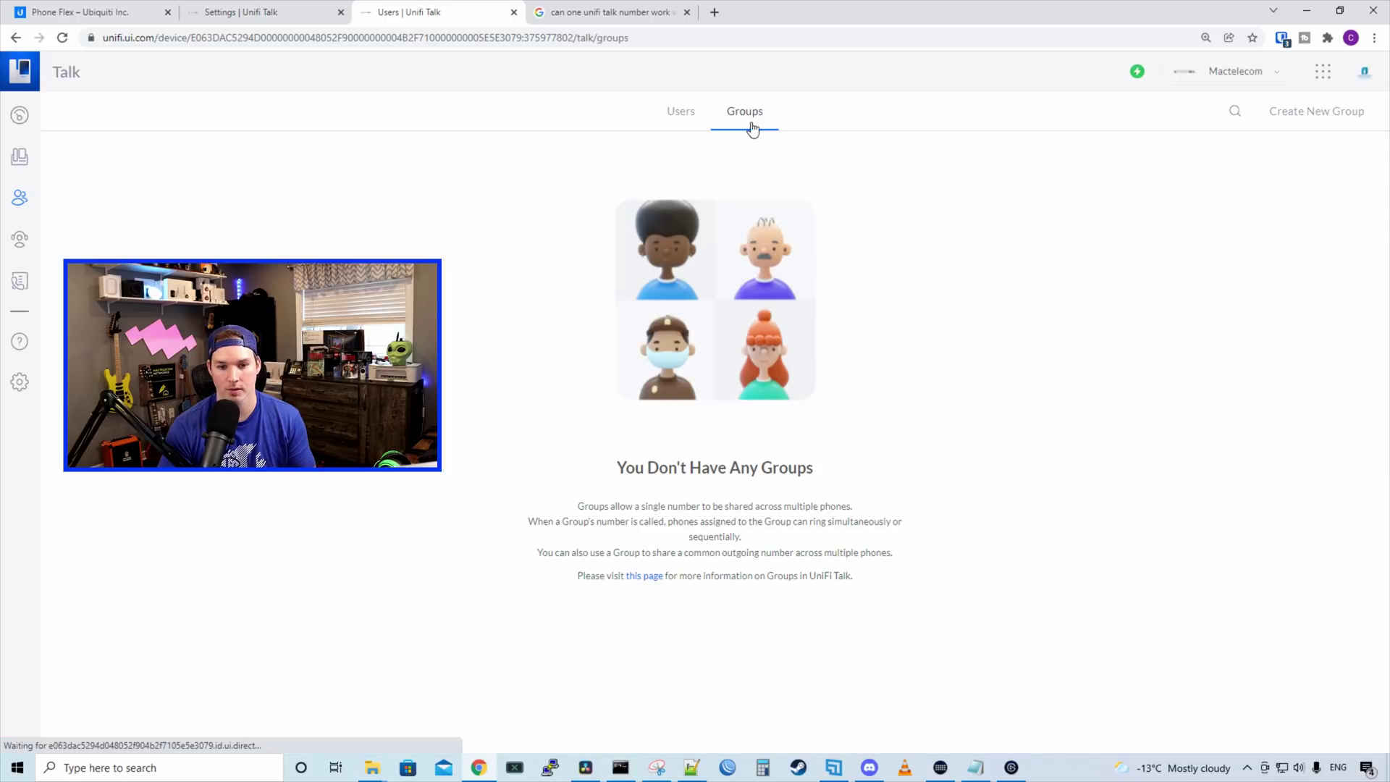
left_click(1305, 113)
left_click(675, 209)
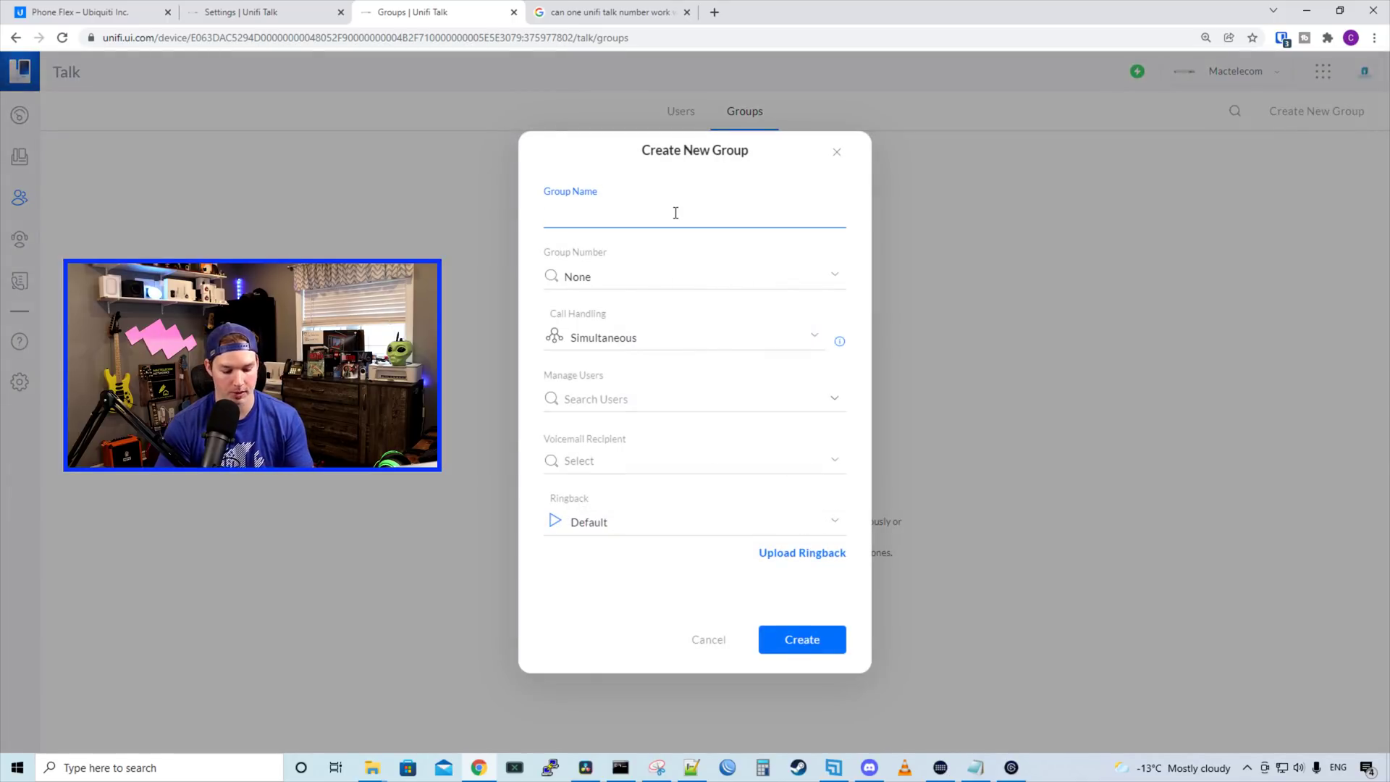
type("Staff")
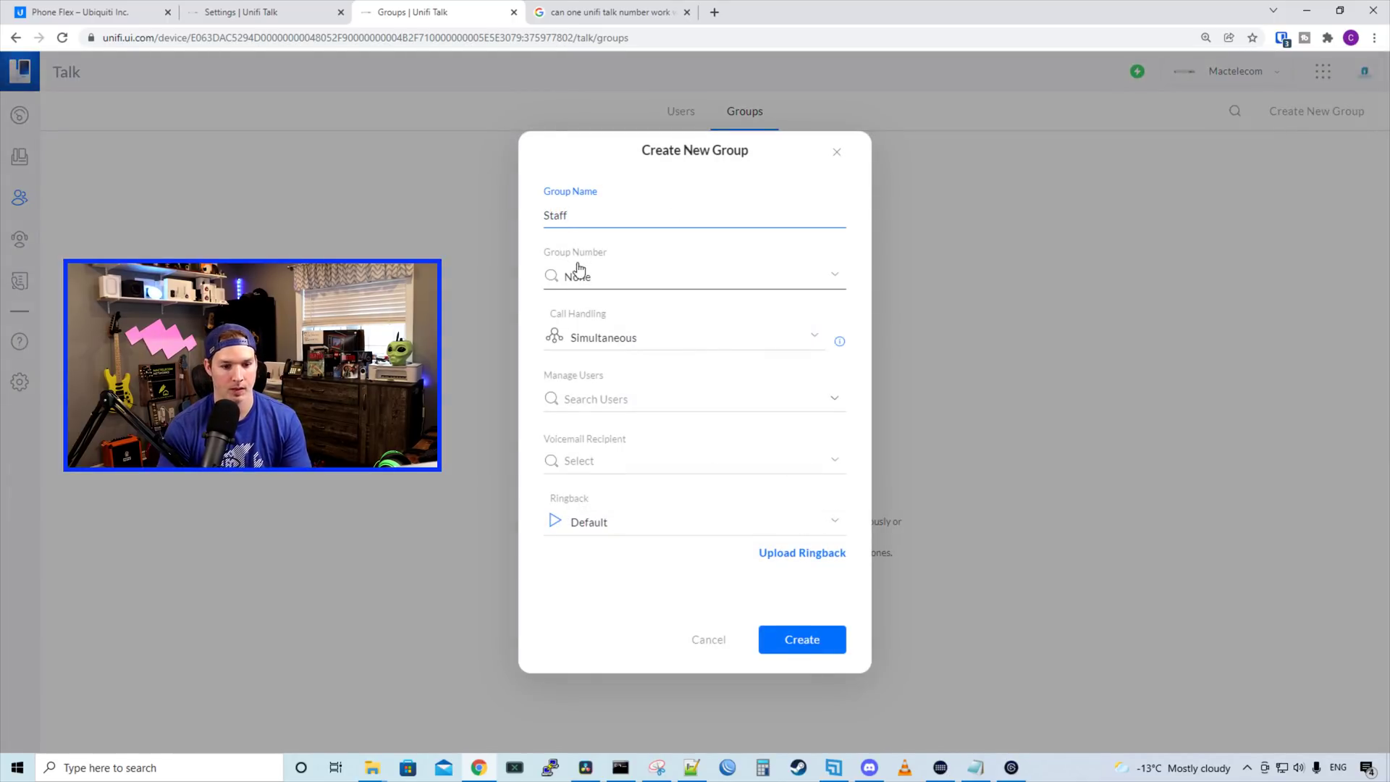
left_click(614, 275)
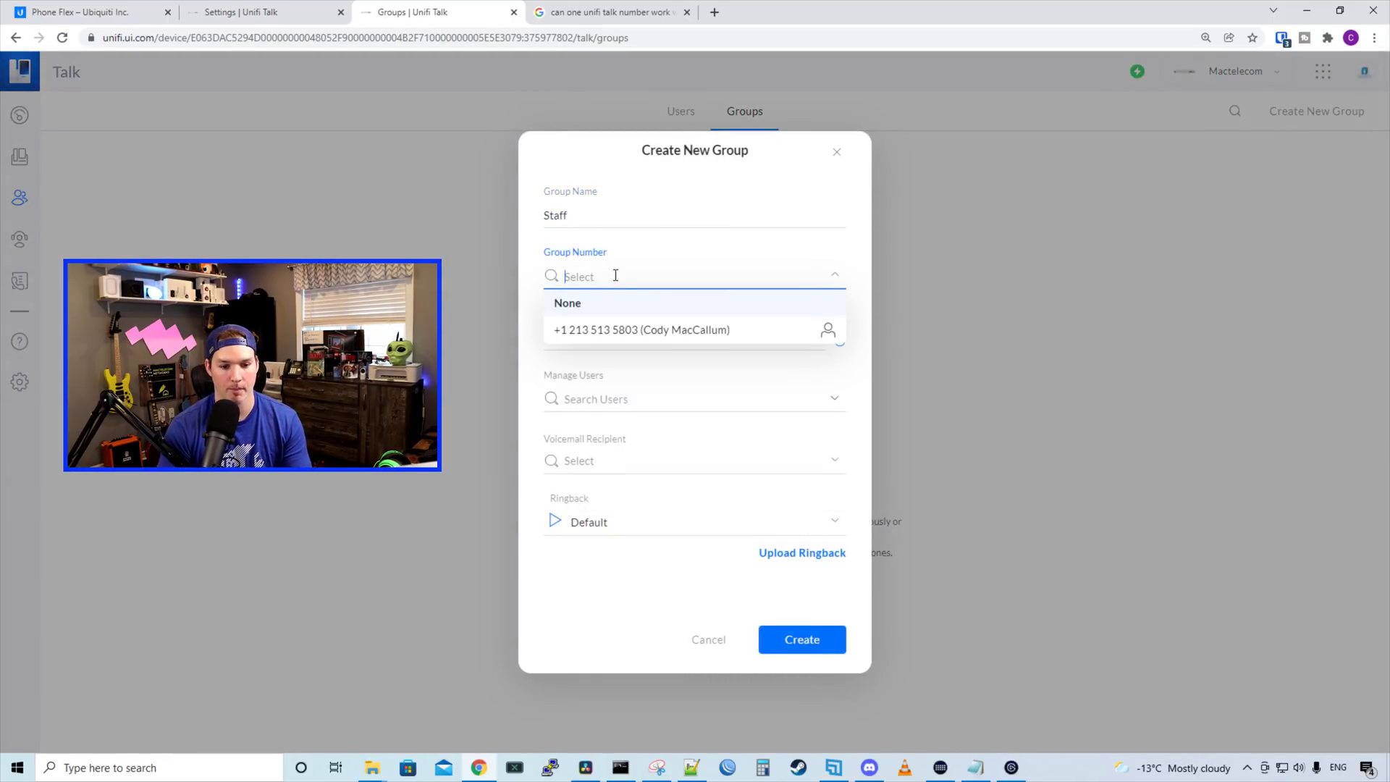
left_click(625, 332)
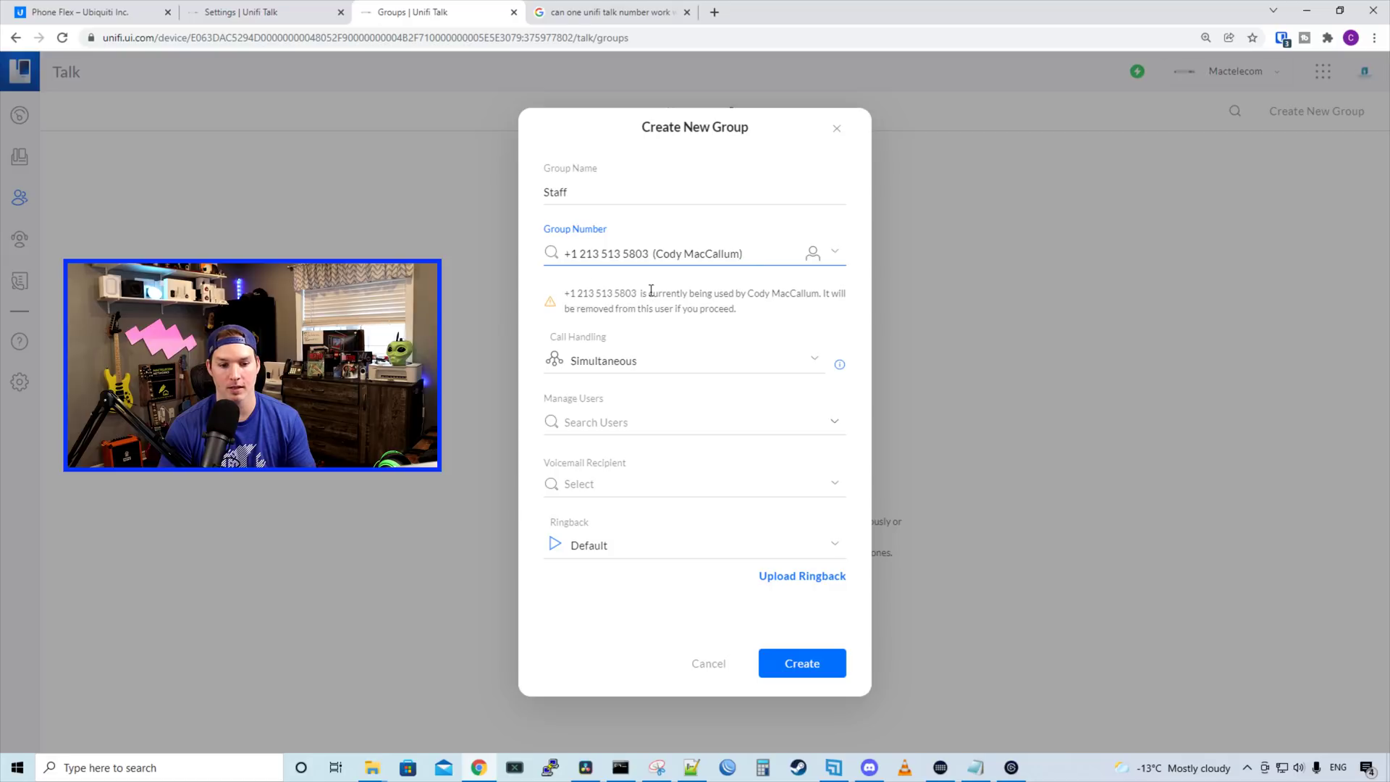
left_click(658, 333)
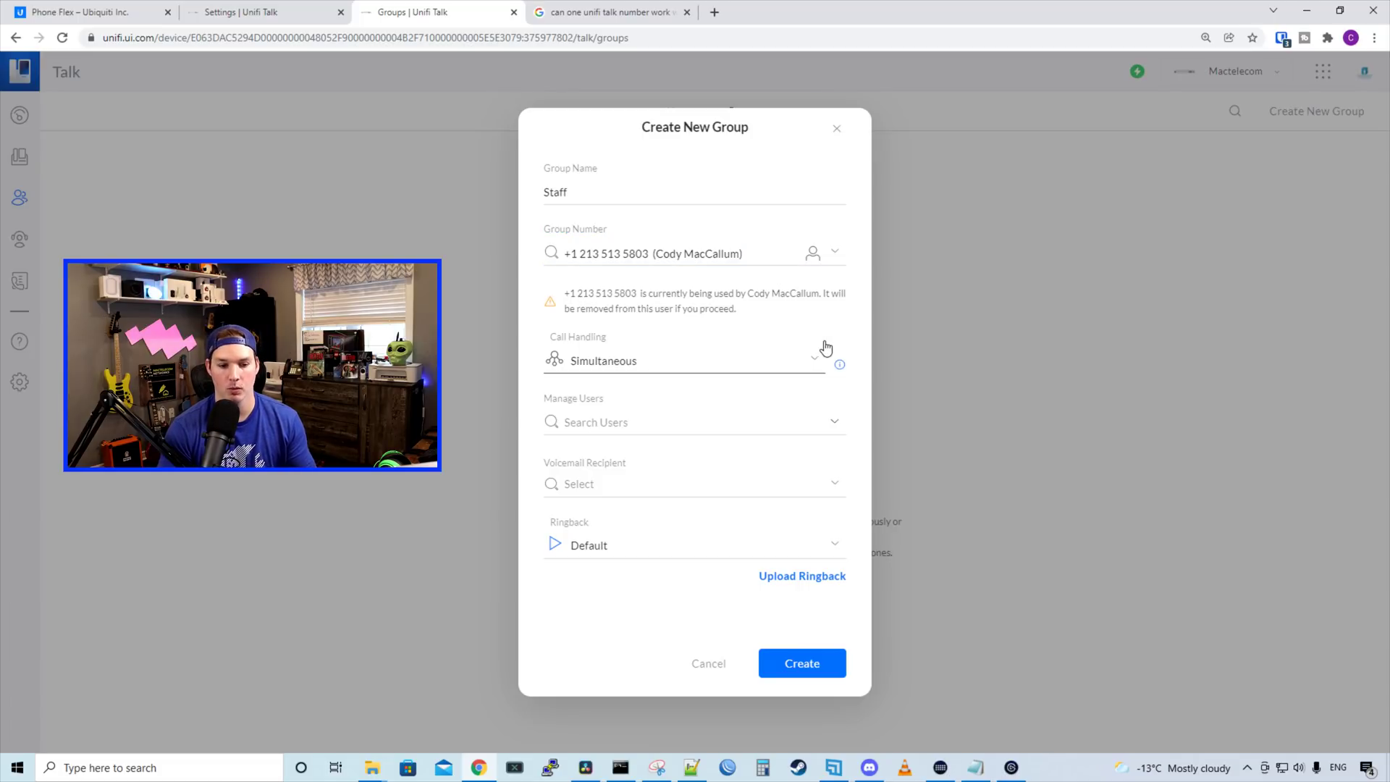
left_click(822, 352)
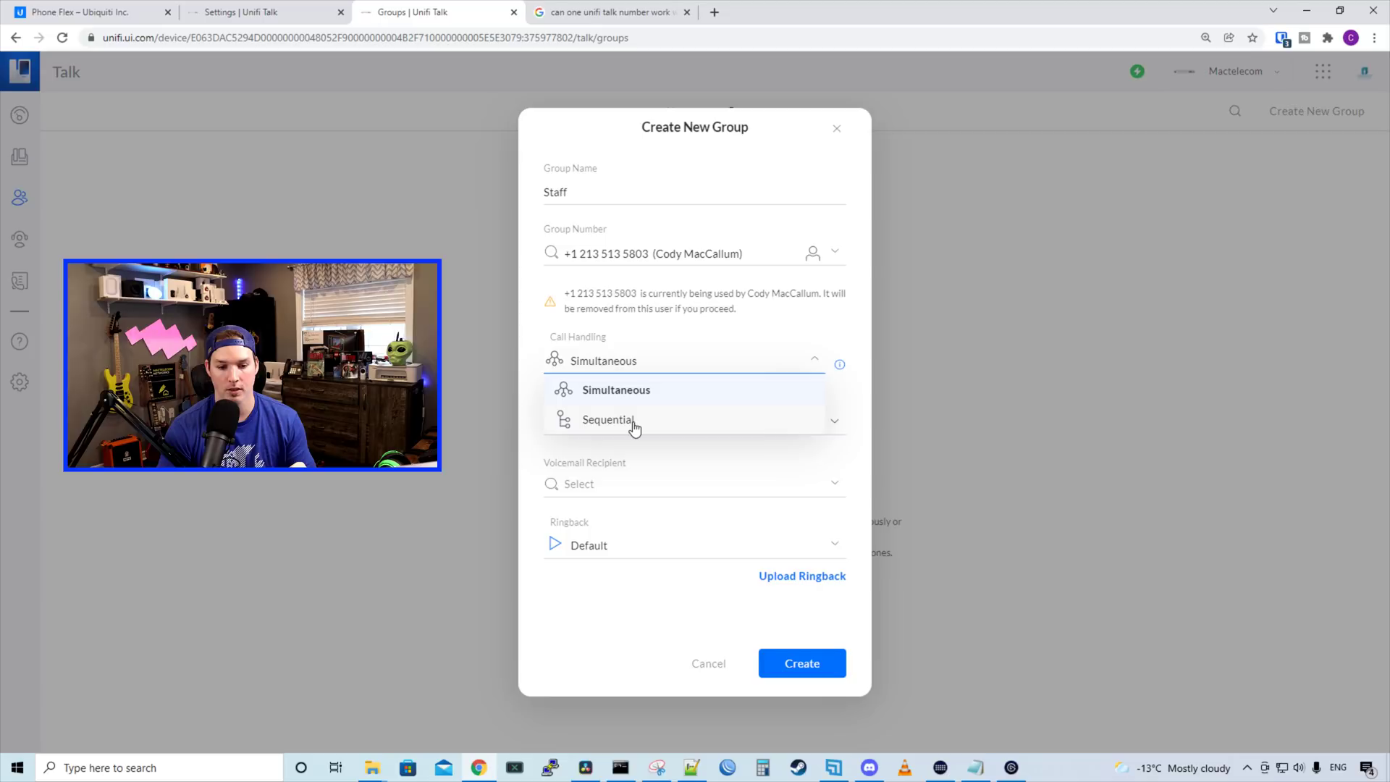
left_click(833, 342)
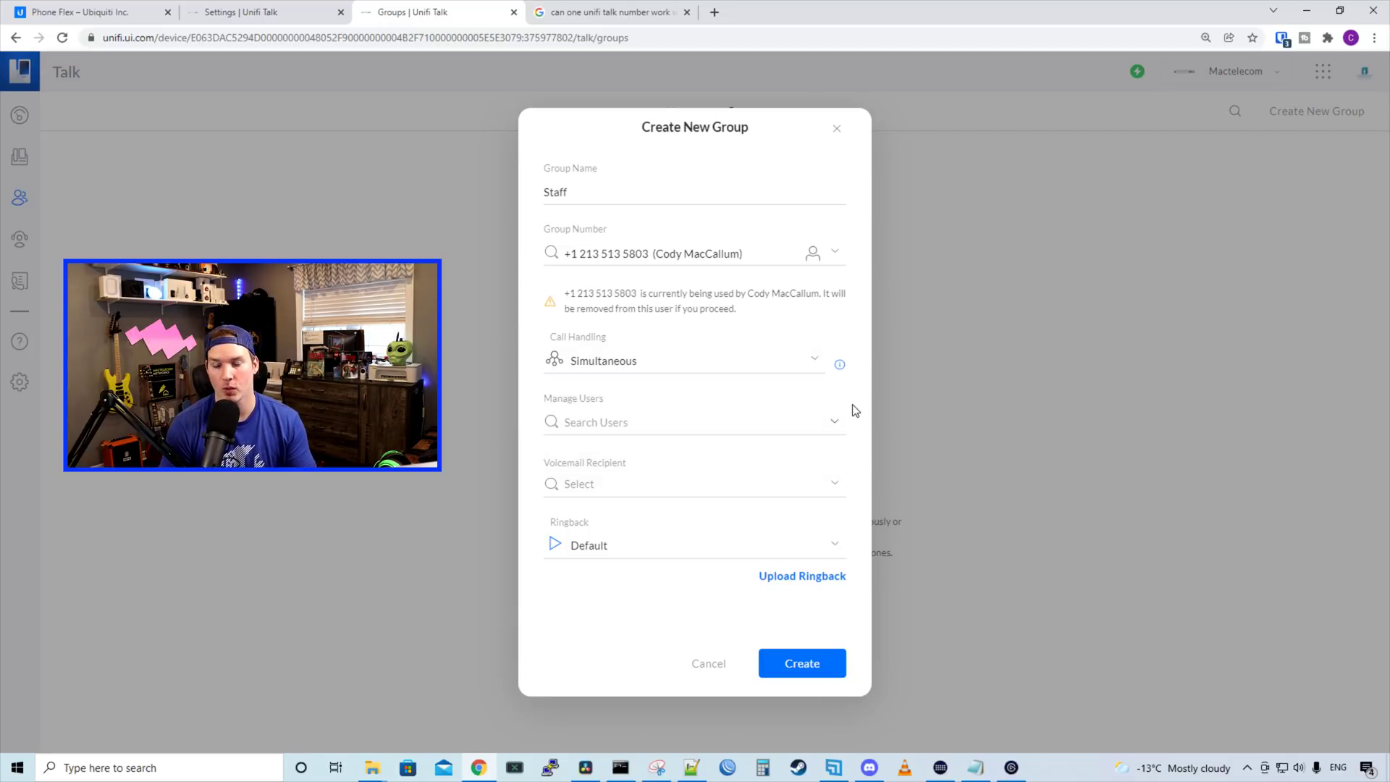
Add the first user, Youtube Test 1 and Youtube Test 2 as Staff members.
left_click(761, 420)
left_click(683, 449)
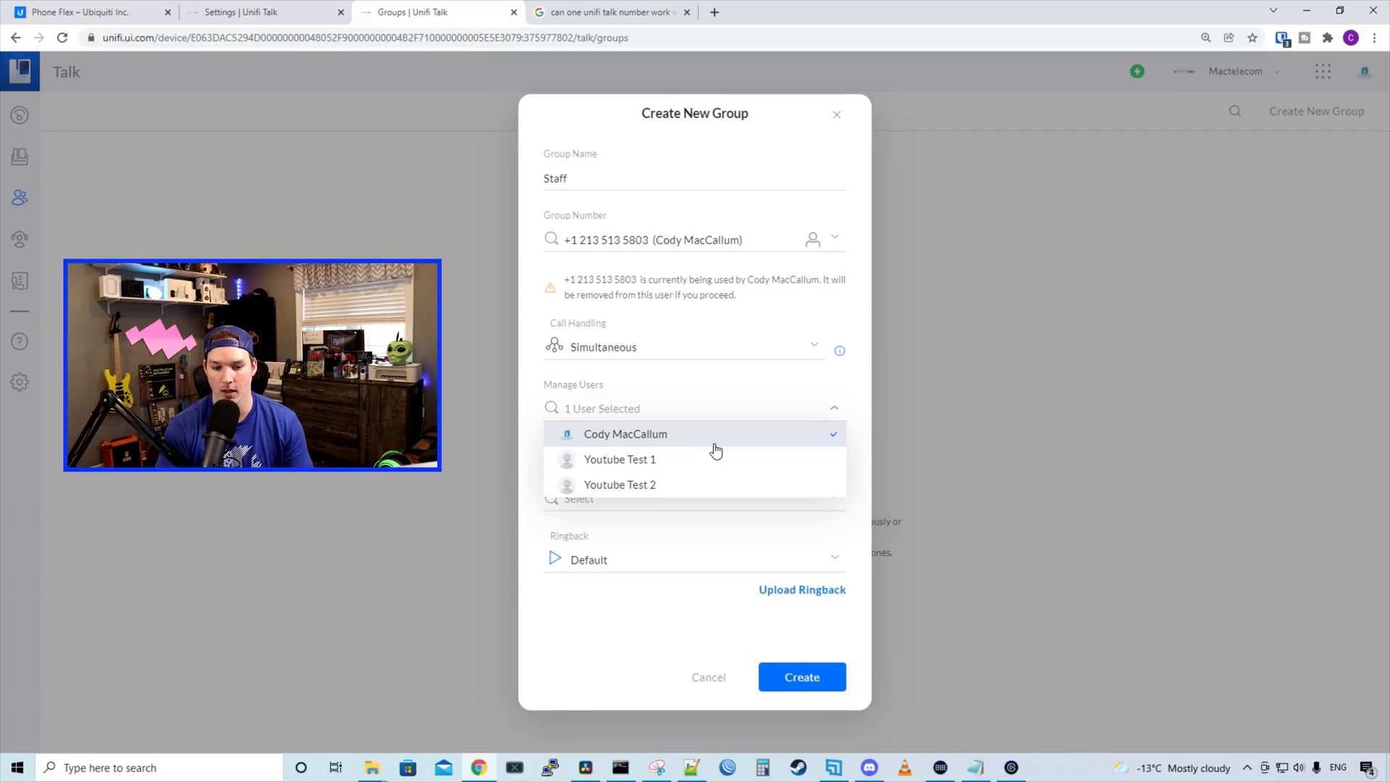
left_click(868, 407)
left_click(832, 409)
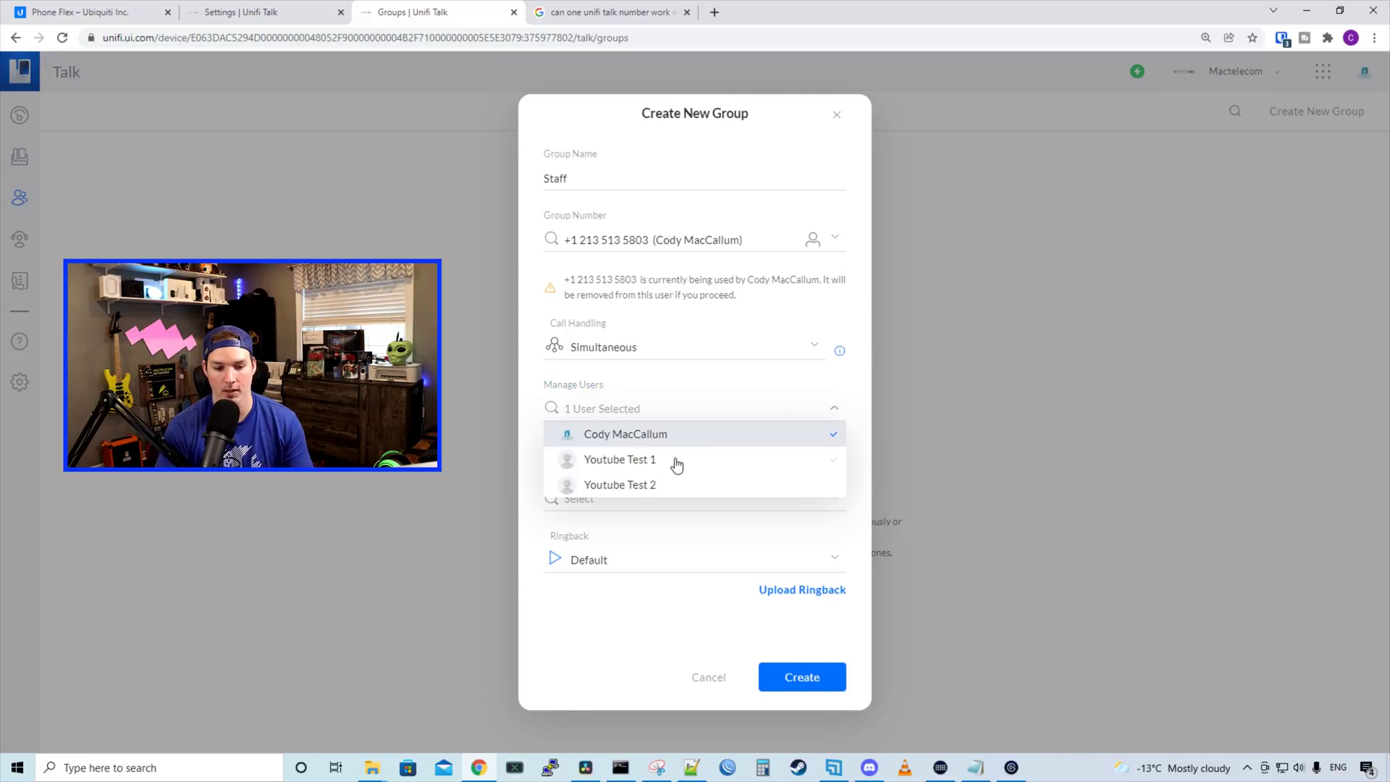
left_click(694, 457)
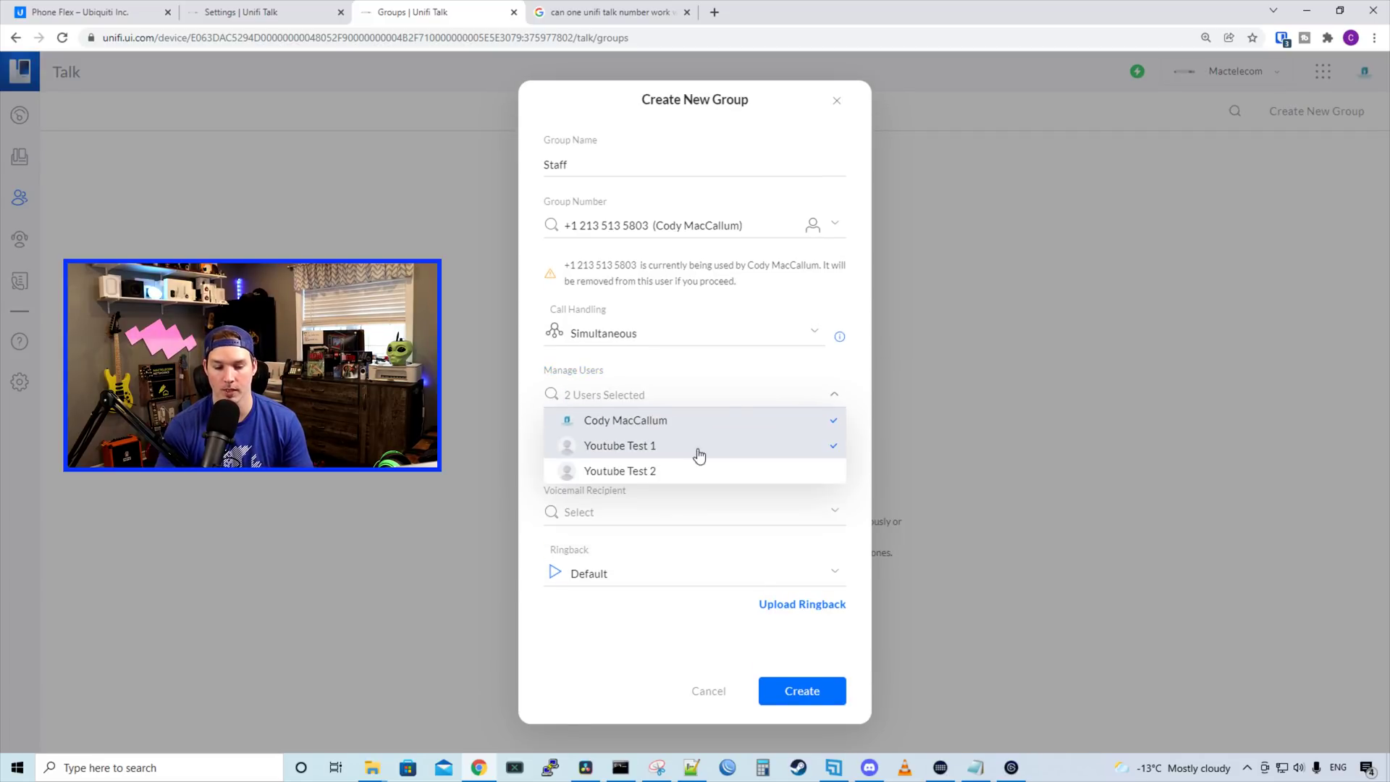
left_click(753, 471)
left_click(661, 671)
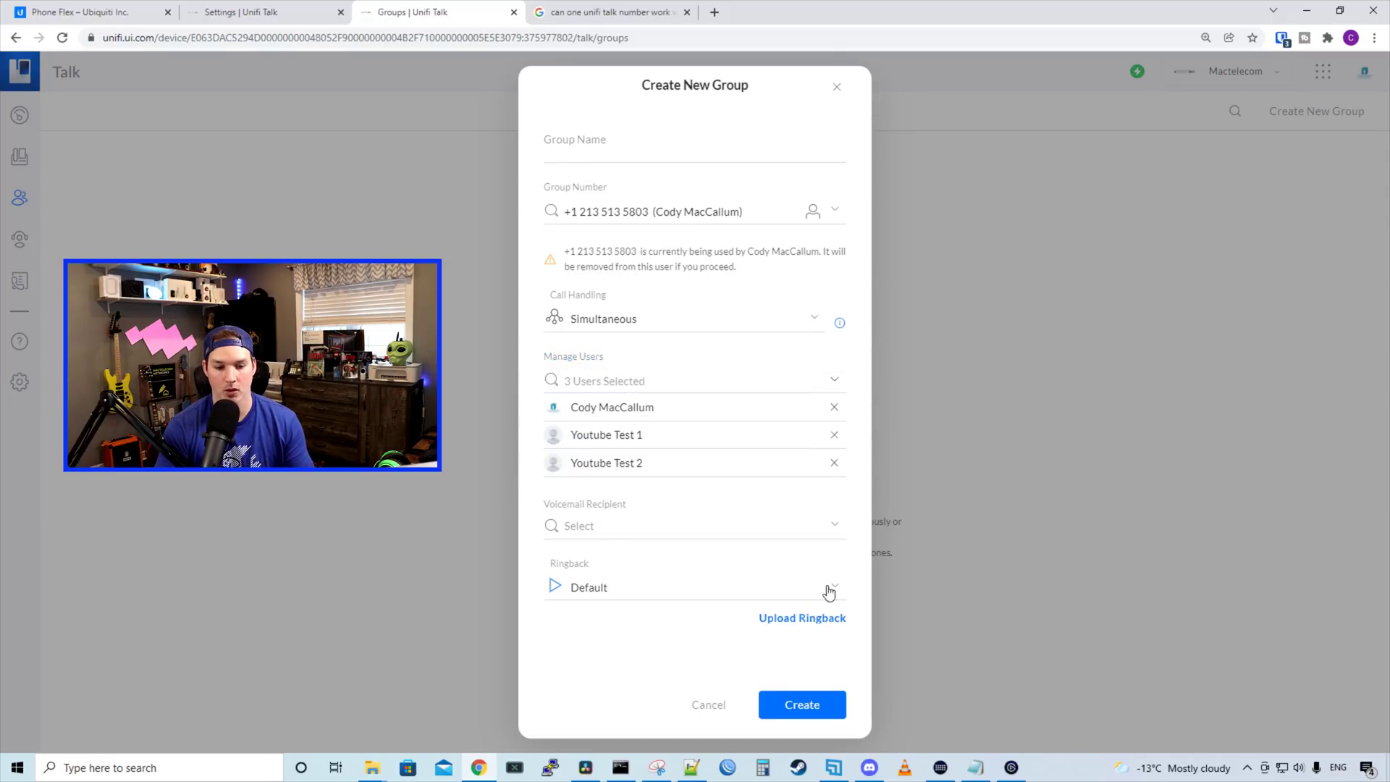
Make the first user the Staff group's voicemail recipient.
left_click(796, 529)
left_click(765, 552)
left_click(697, 645)
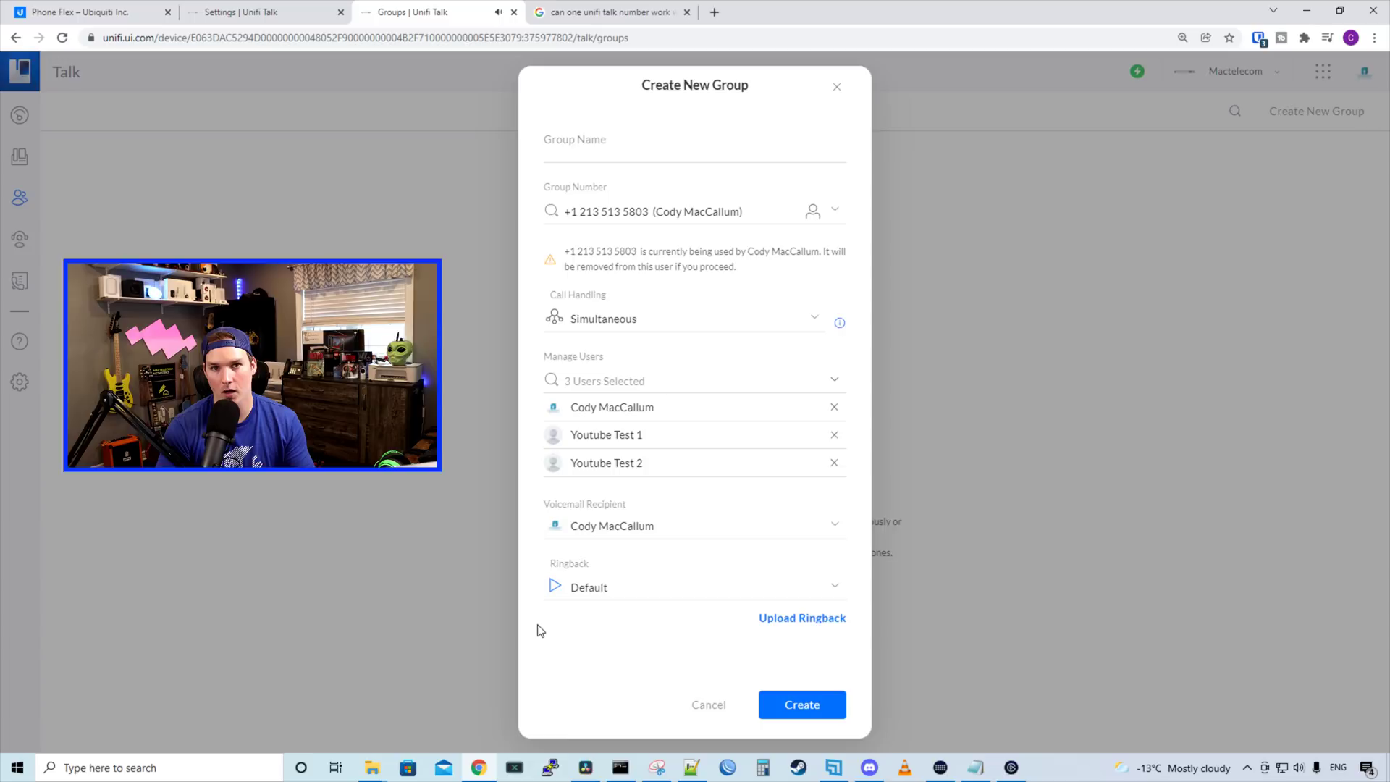
Preview the Default, Classical, Electronic and Jazz ringbacks, keep Default, and create the group.
left_click(614, 592)
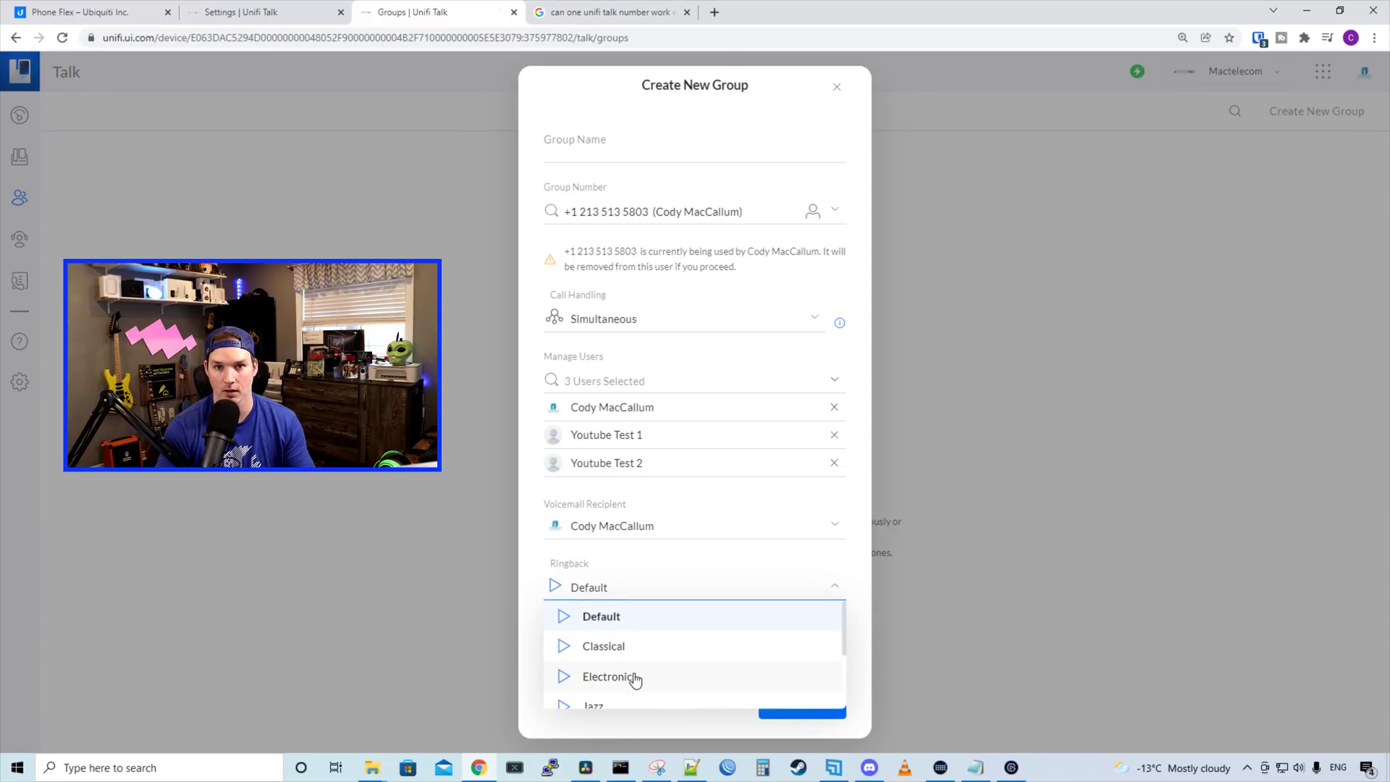
left_click(556, 589)
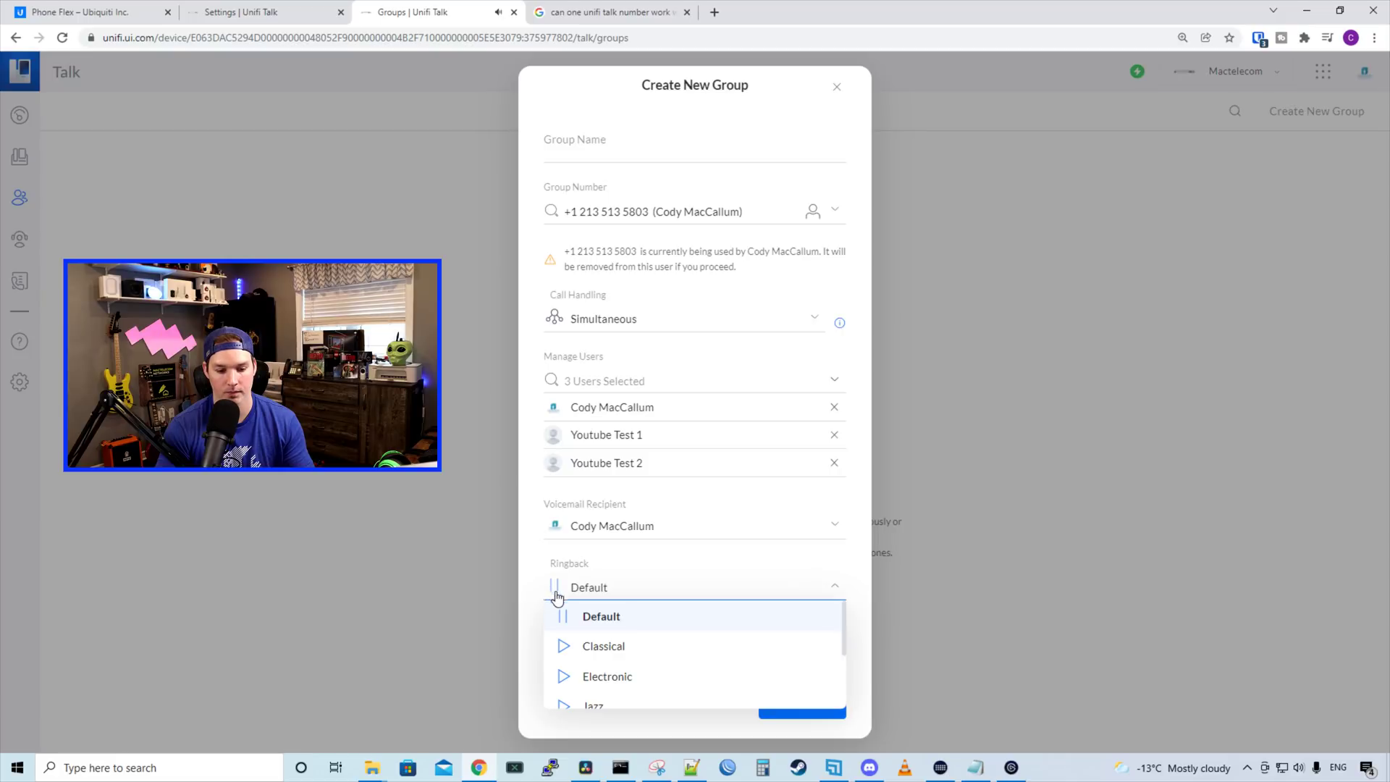
left_click(563, 646)
left_click(563, 680)
left_click(563, 706)
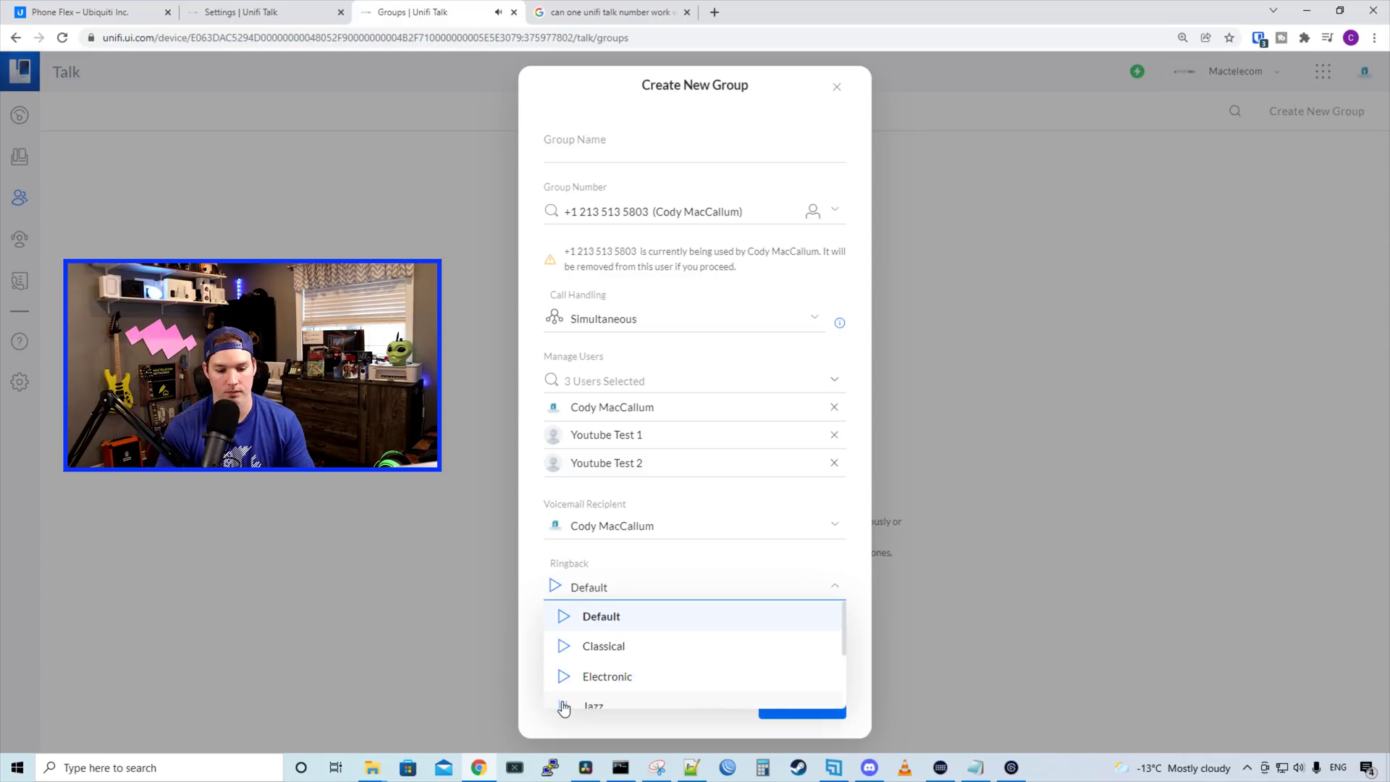
left_click(537, 623)
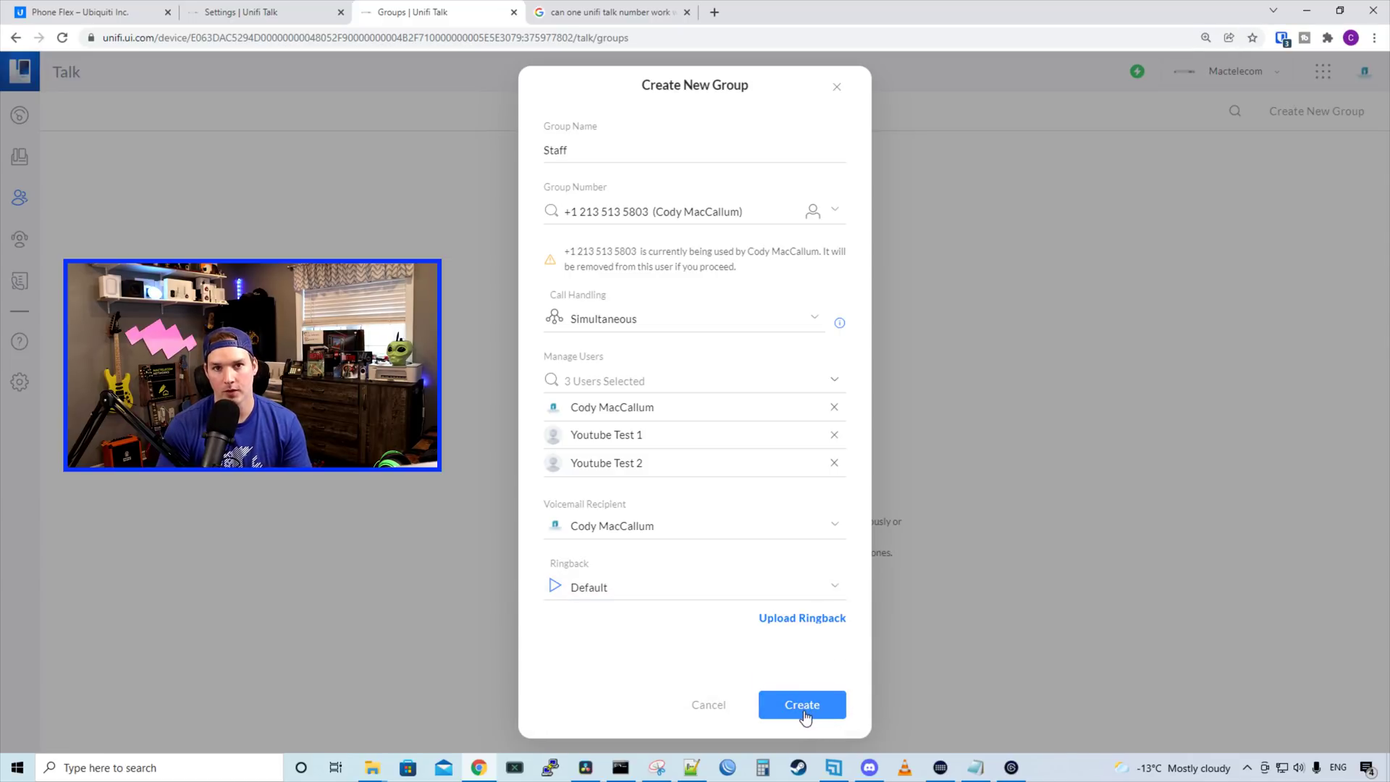
left_click(805, 713)
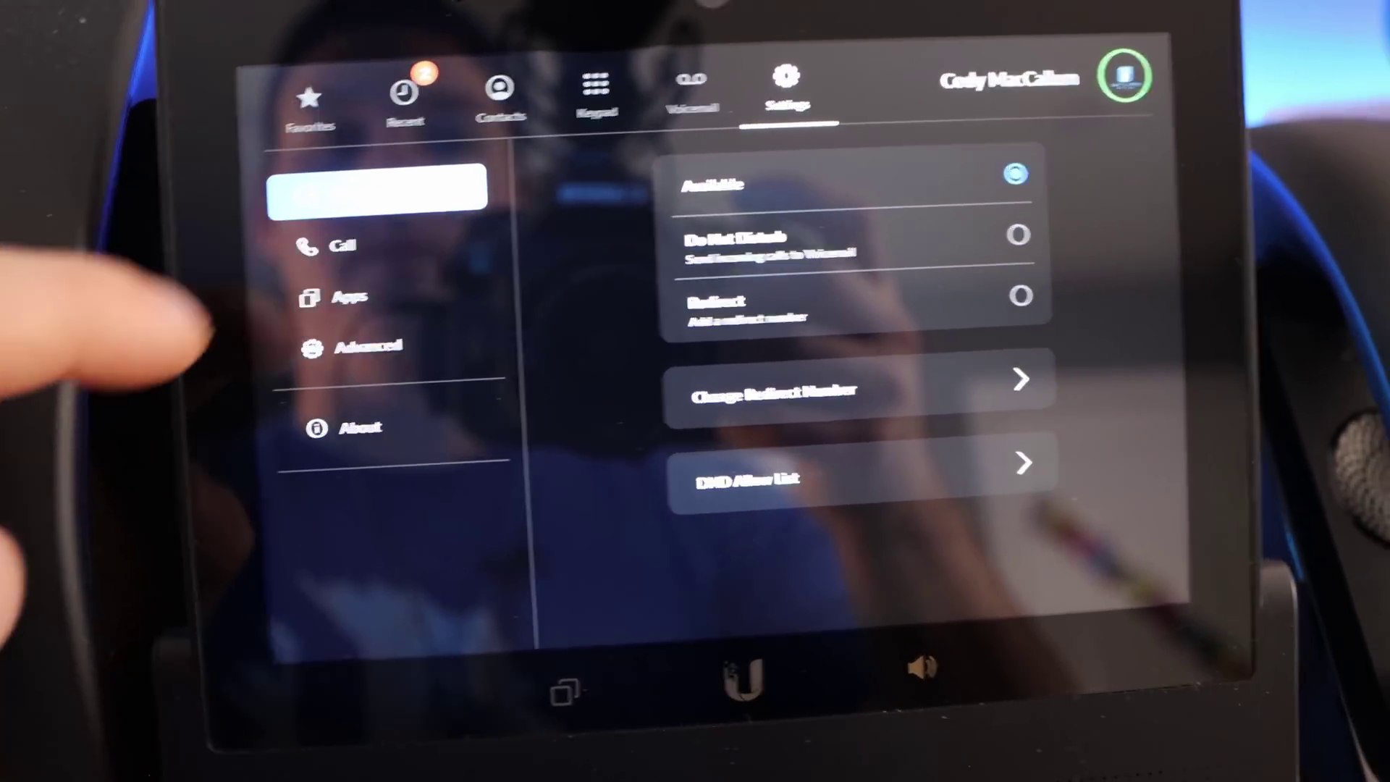
Review the phone's call settings, then set the App Menu option to UI.
left_click(333, 244)
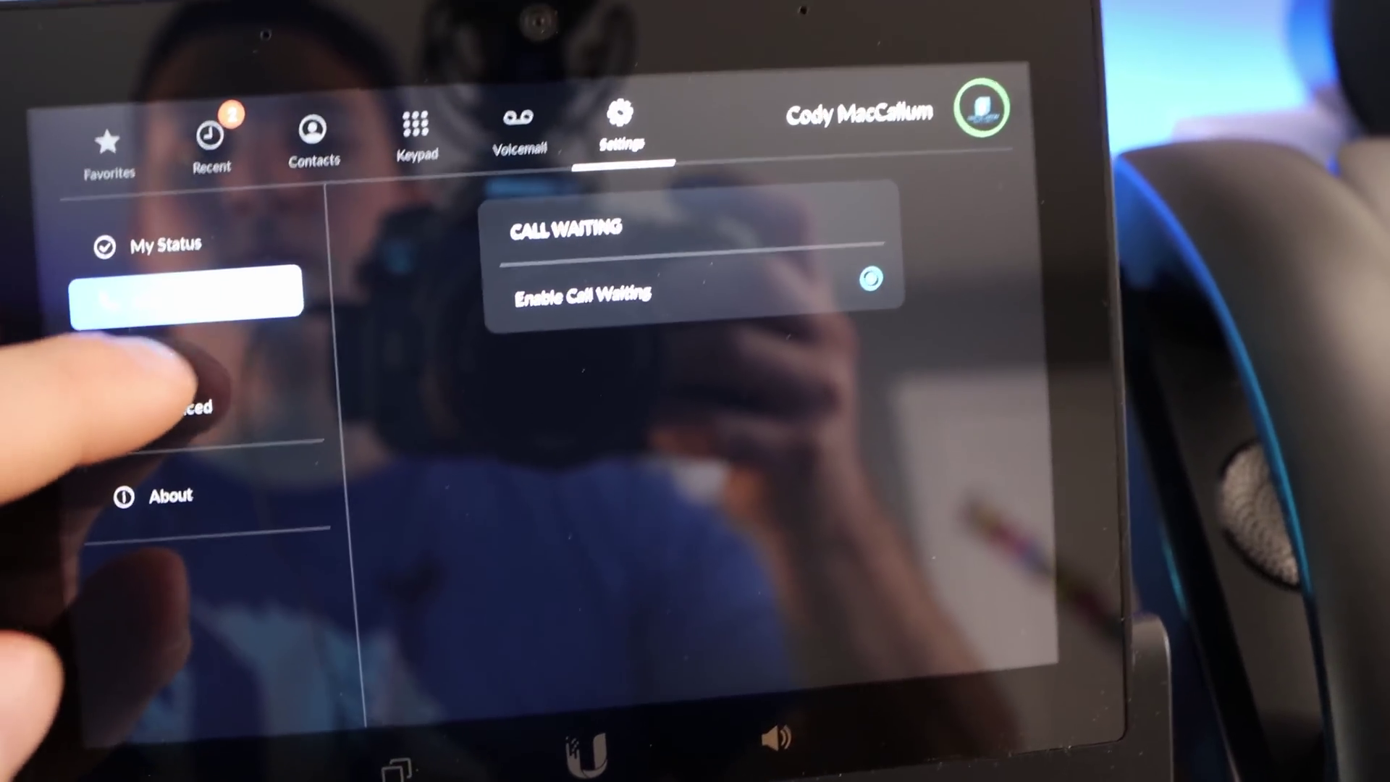
left_click(184, 318)
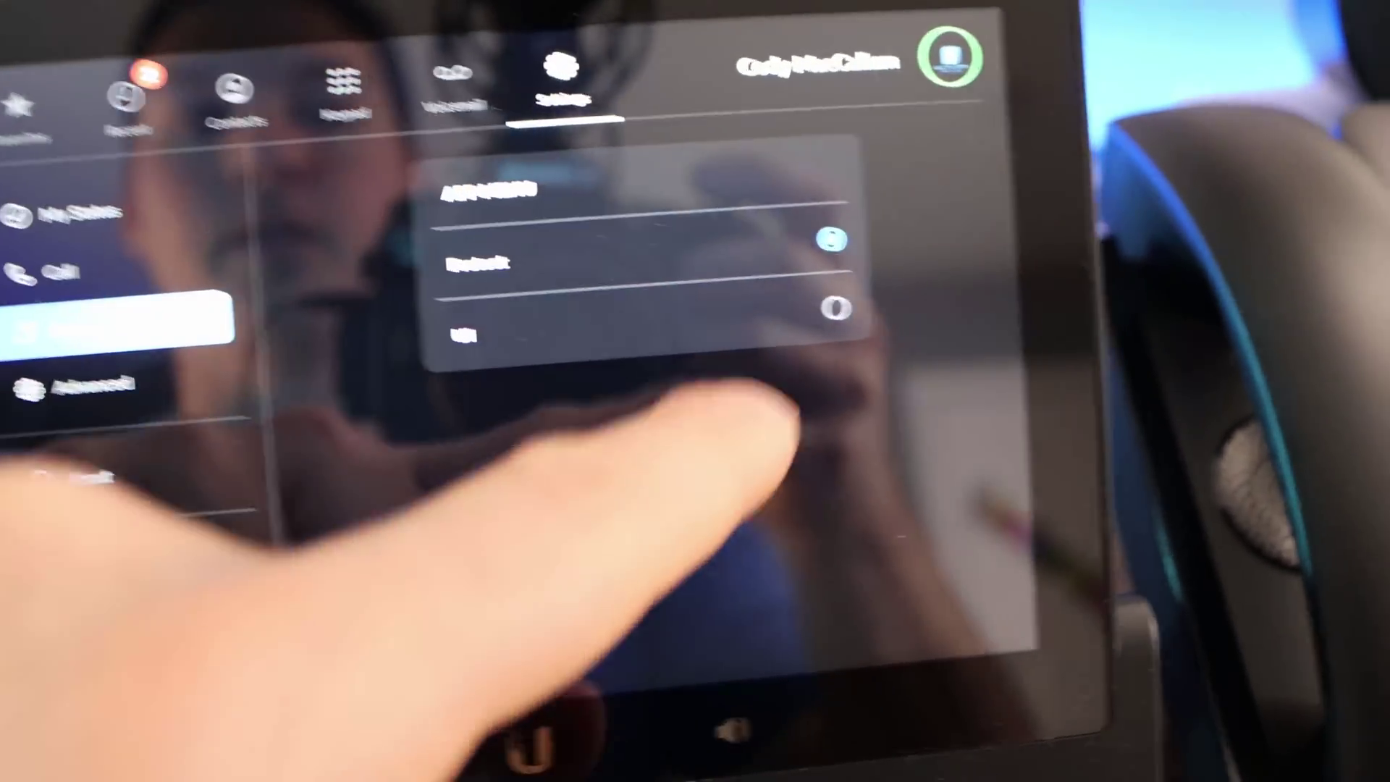
left_click(870, 318)
Scroll through the phone's Android device settings list.
left_click(173, 351)
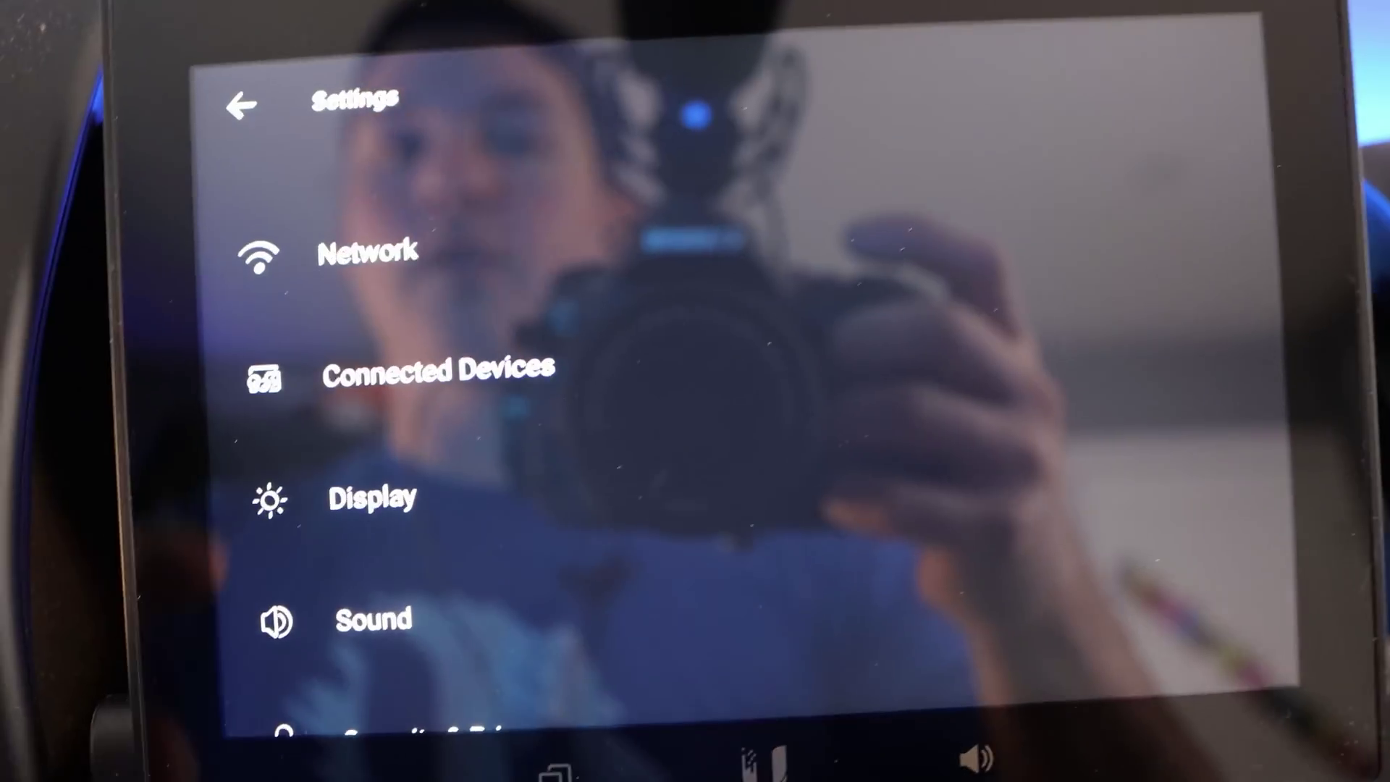
left_click_drag(290, 398, 310, 154)
left_click_drag(311, 357, 264, 109)
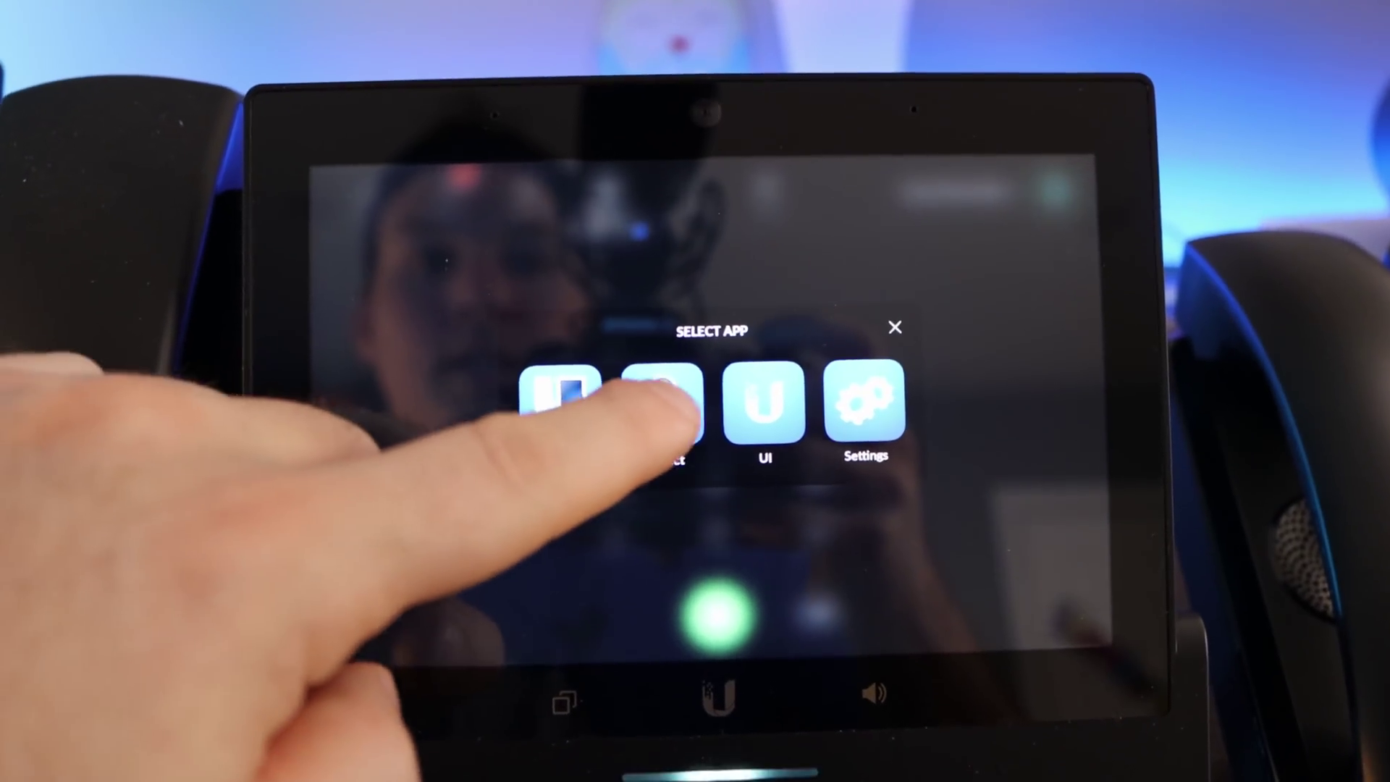
Launch Protect on the desk phone and scroll through the camera feed grid.
left_click(662, 402)
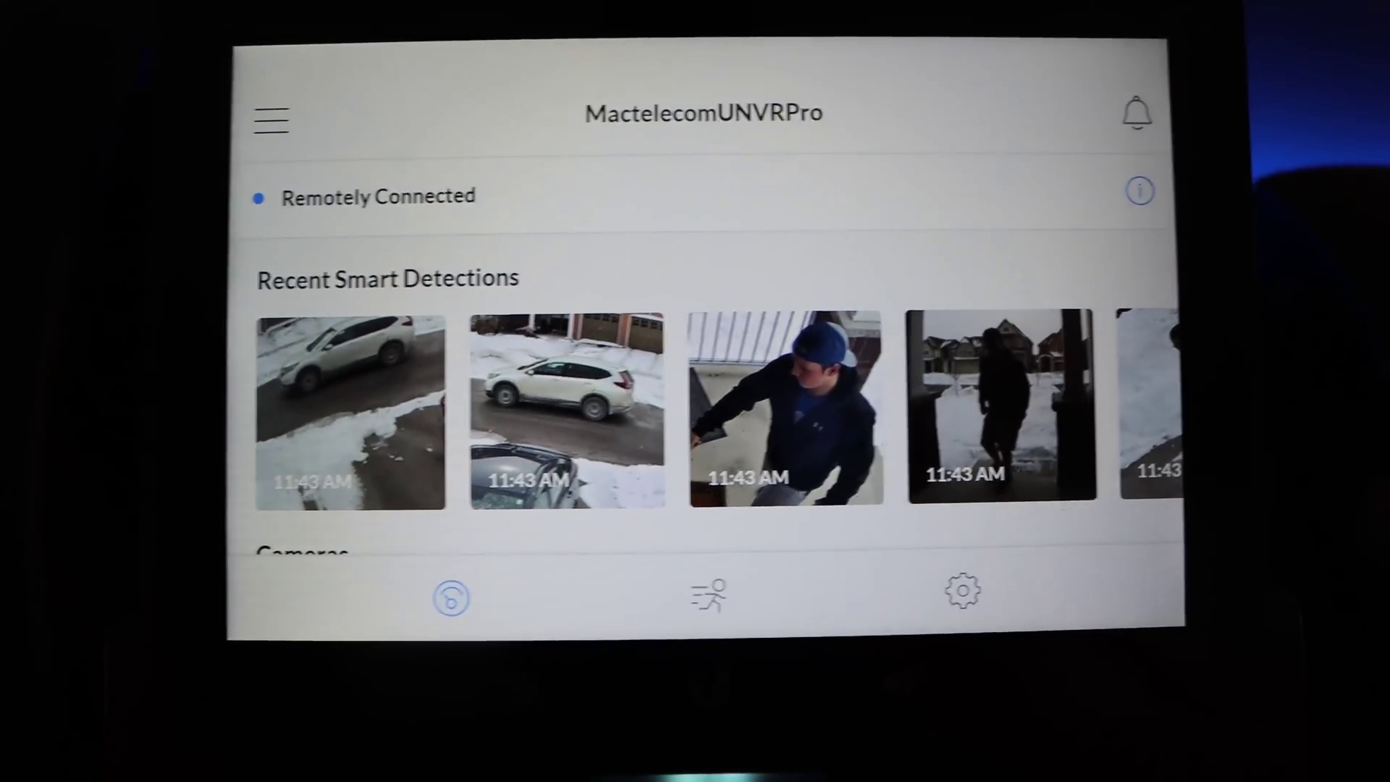
scroll(347, 412, "down", 5)
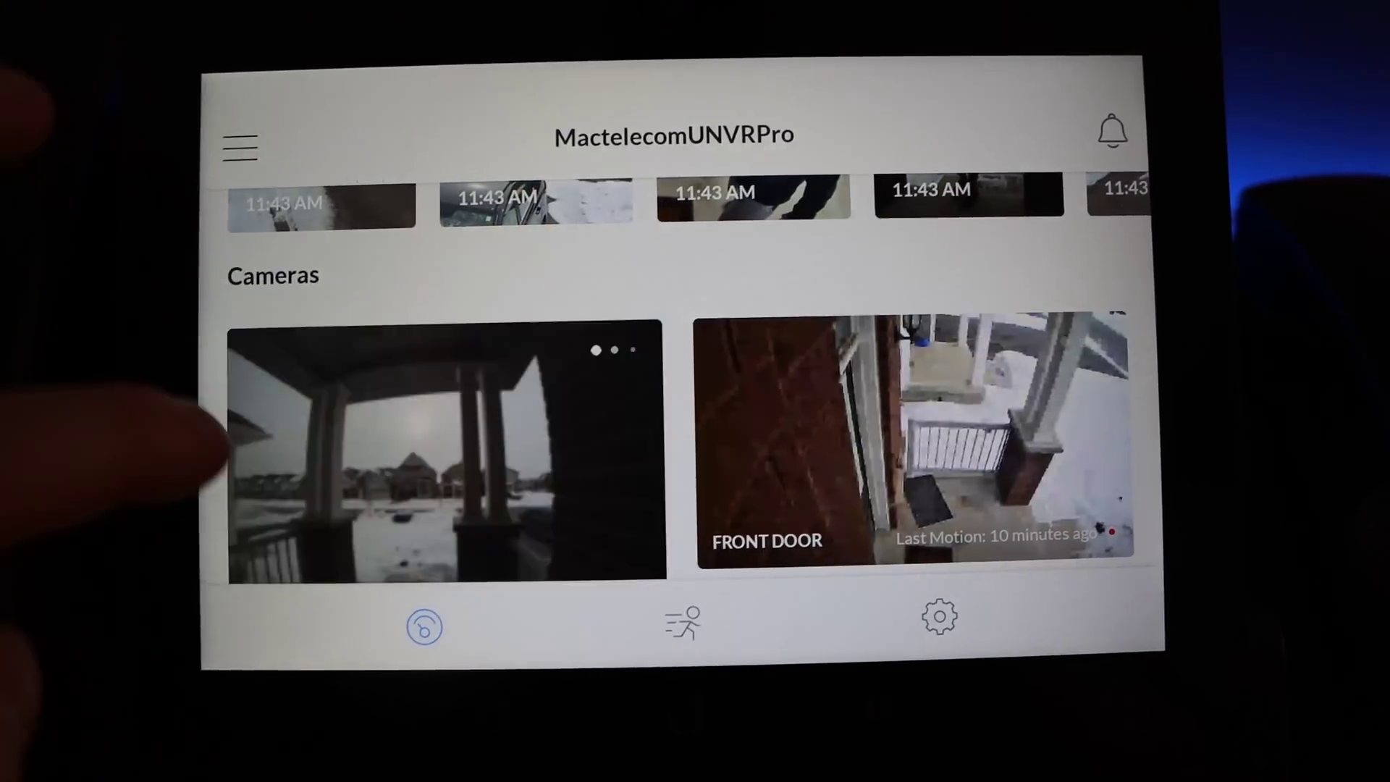
scroll(217, 347, "down", 3)
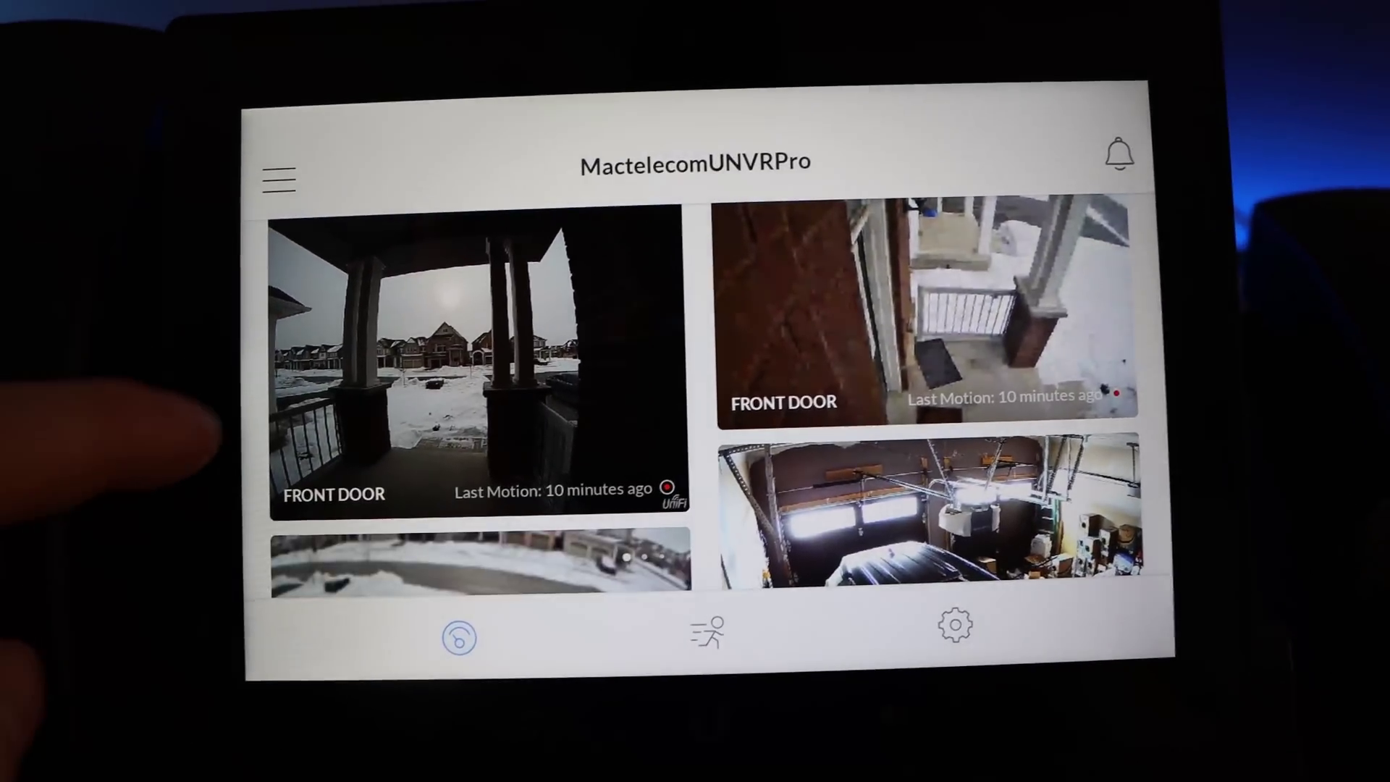
scroll(289, 326, "down", 3)
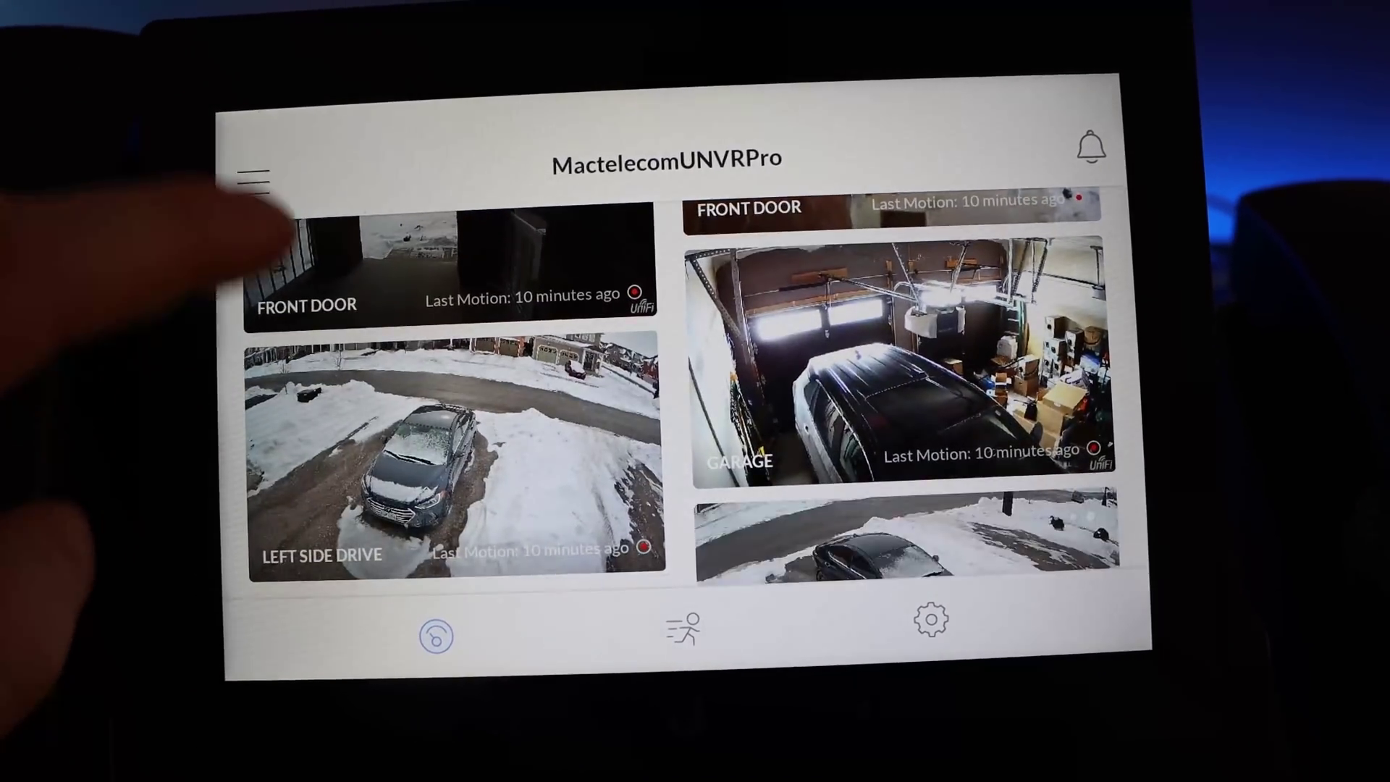
scroll(289, 362, "down", 3)
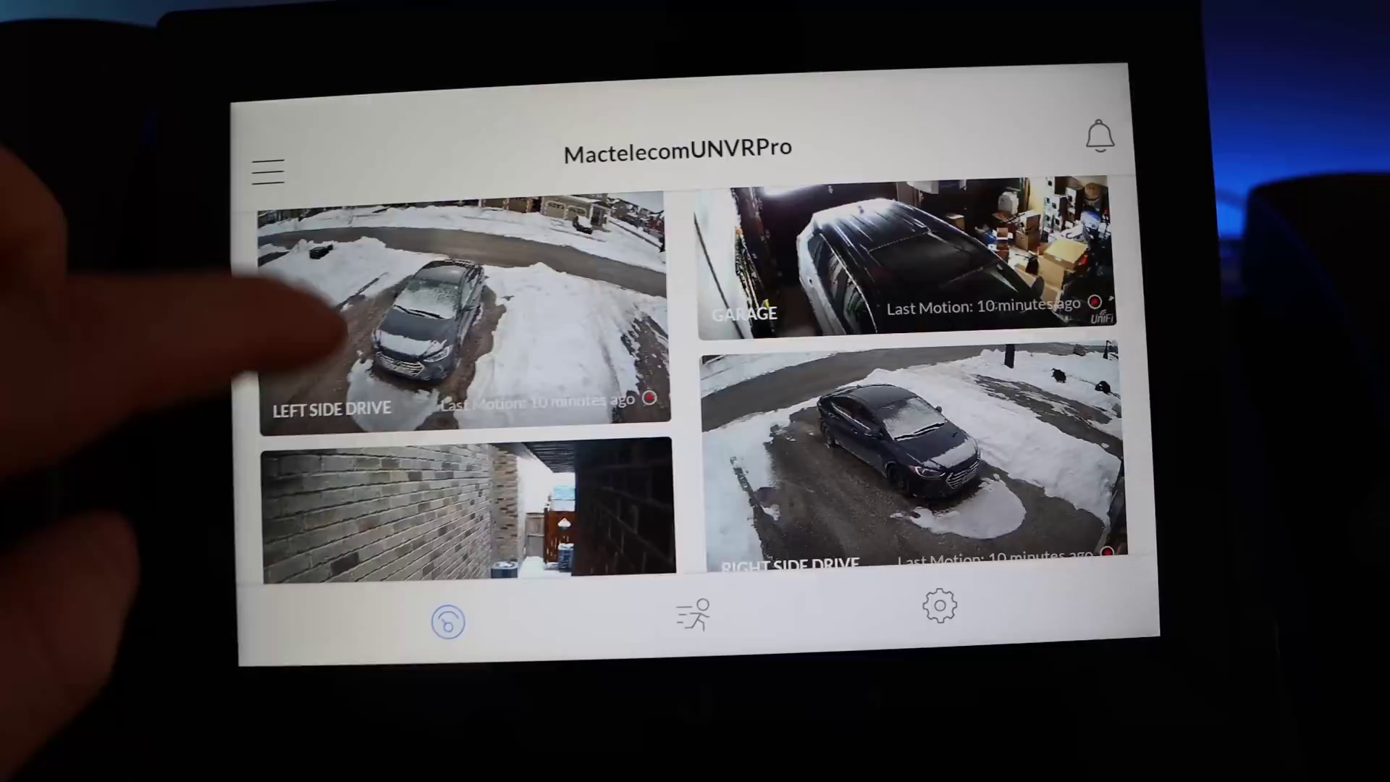
scroll(304, 333, "down", 2)
scroll(318, 362, "down", 3)
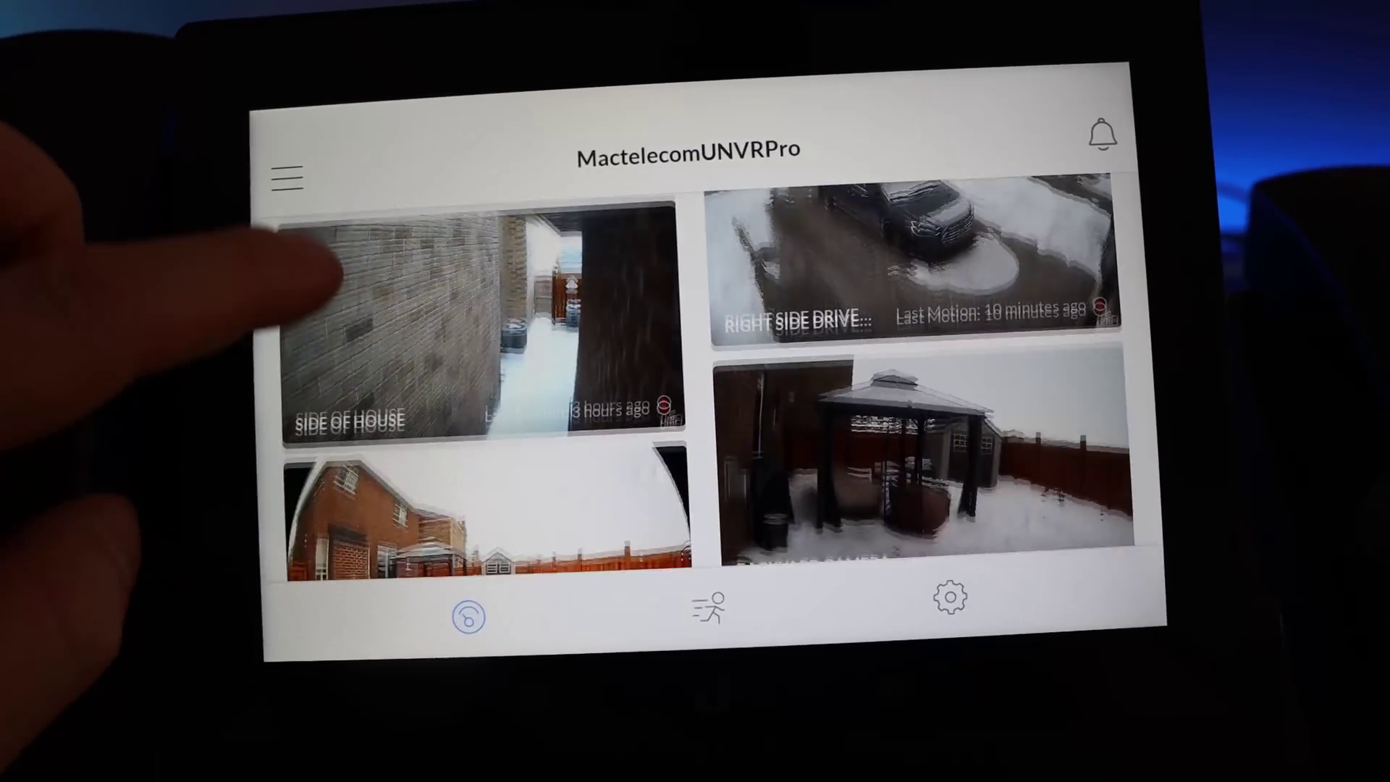
scroll(326, 268, "down", 2)
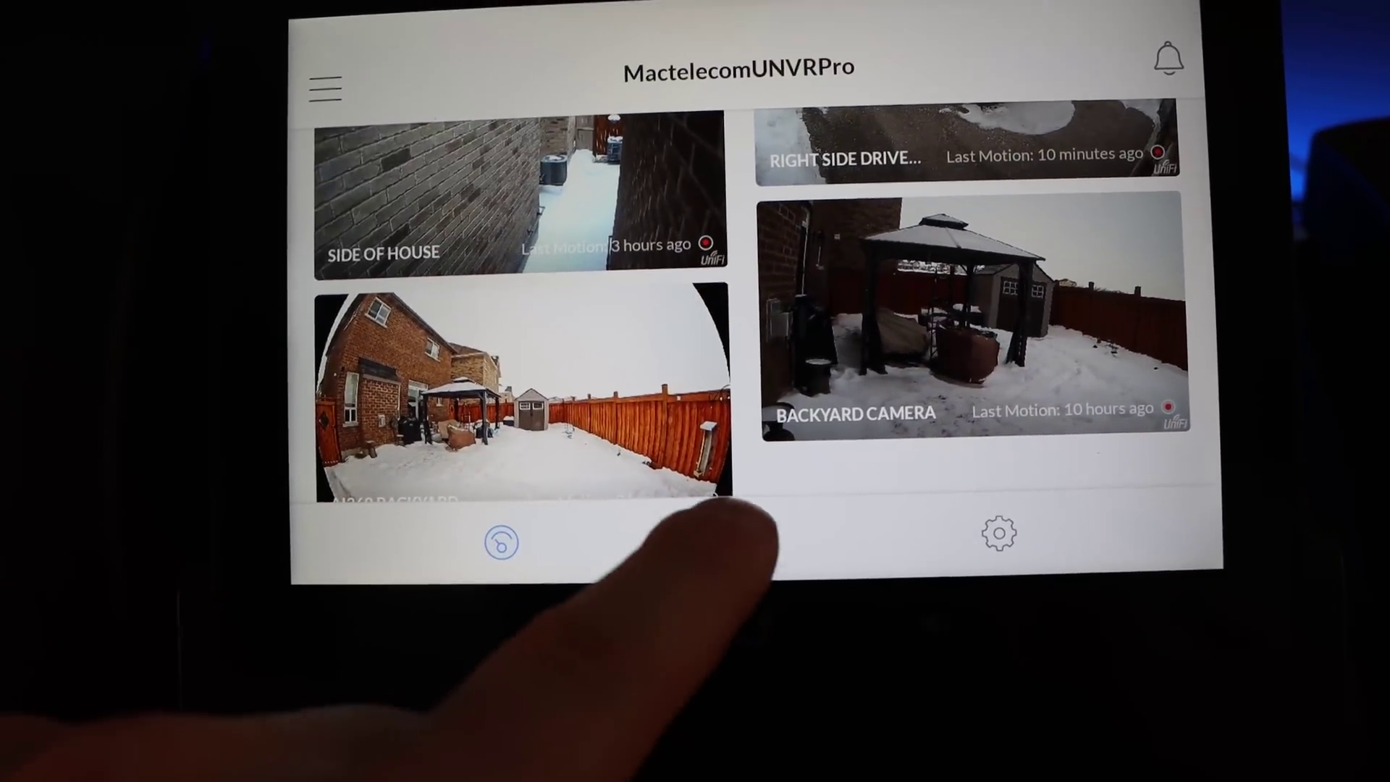
Check the recent motion detections, then browse Protect's console settings page.
left_click(745, 537)
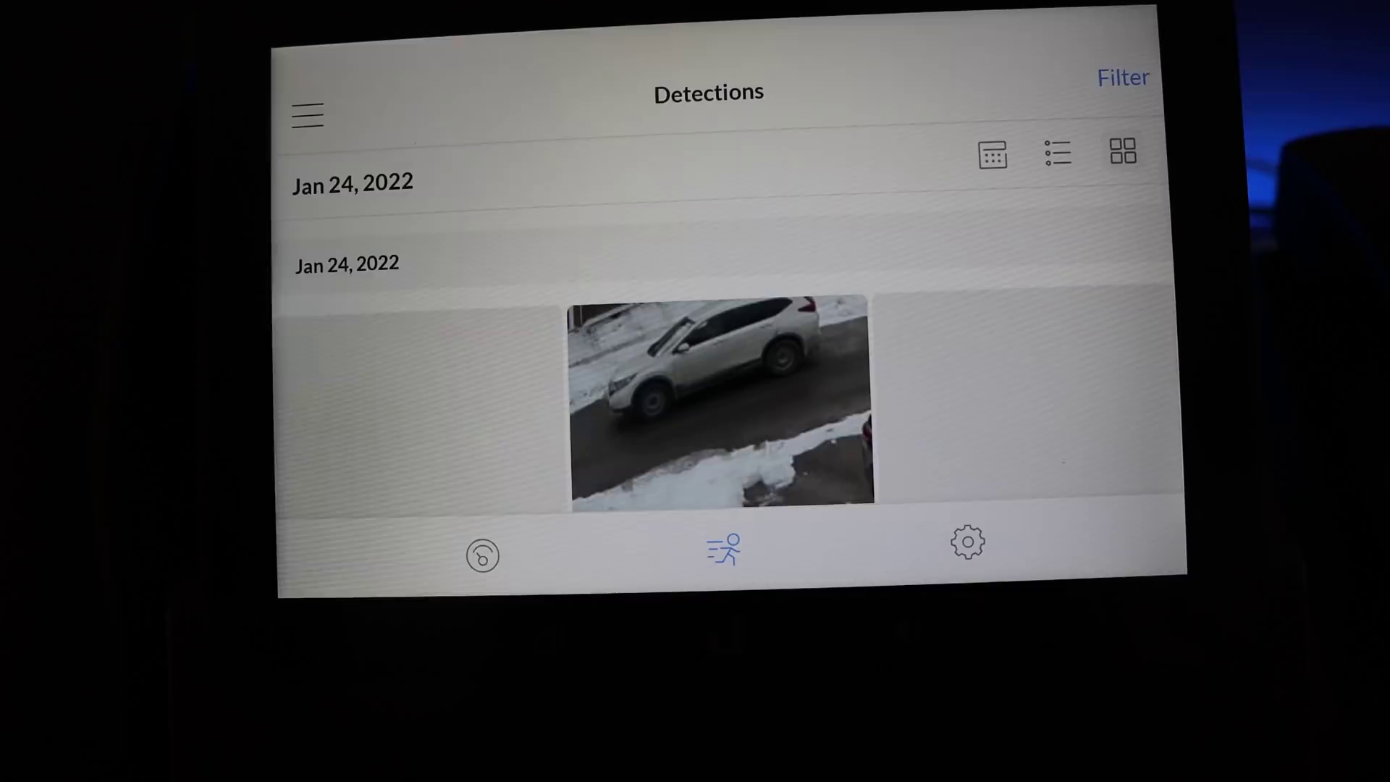
left_click(968, 541)
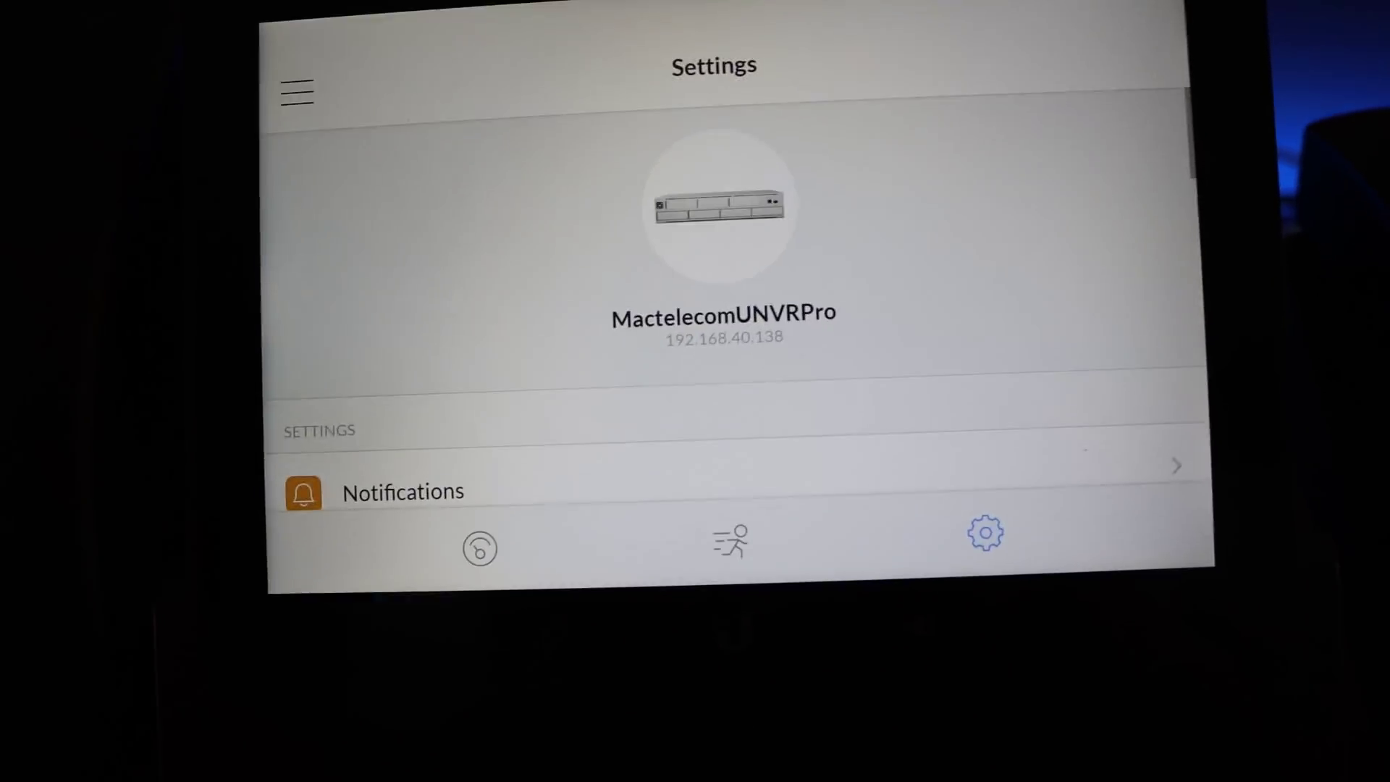
left_click_drag(325, 310, 357, 192)
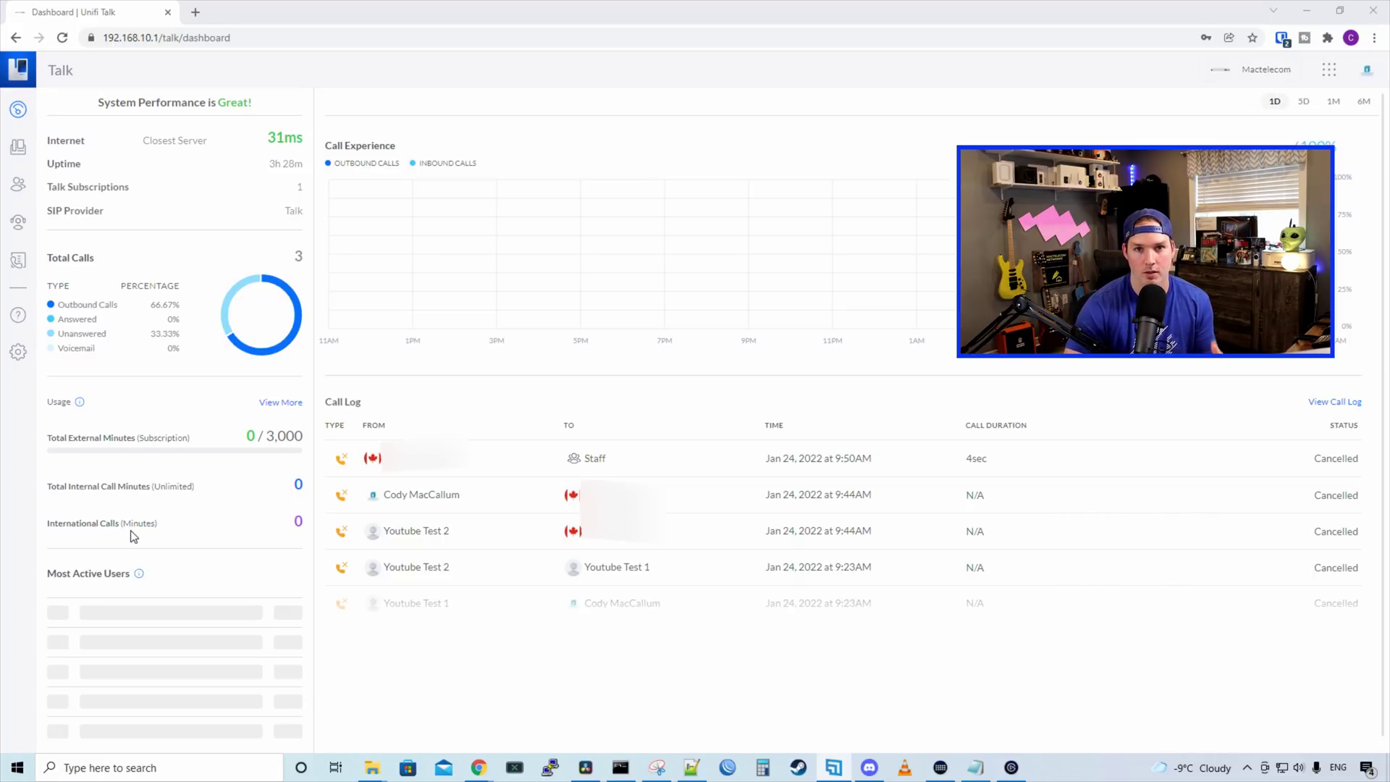
Show Talk's Devices list with the three phones, their assigned users and firmware versions.
left_click(18, 146)
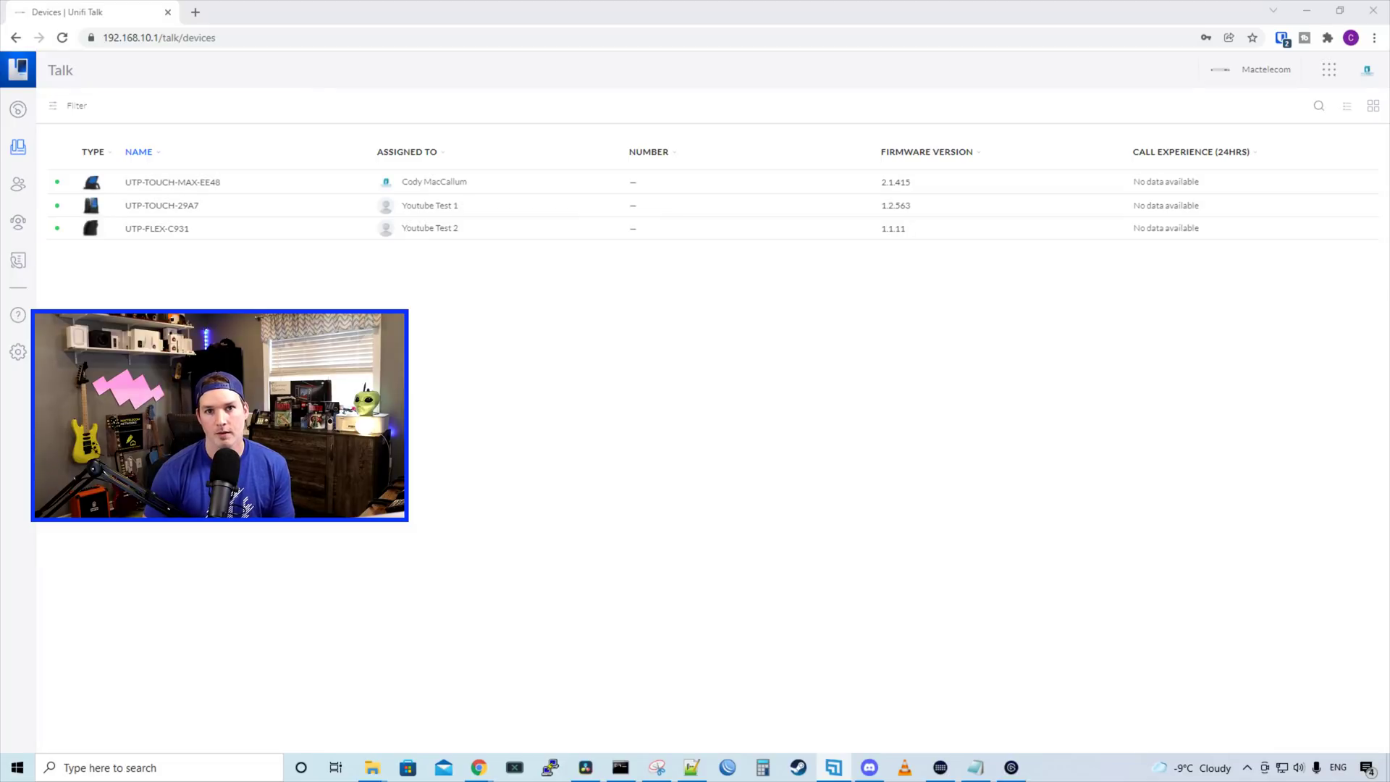